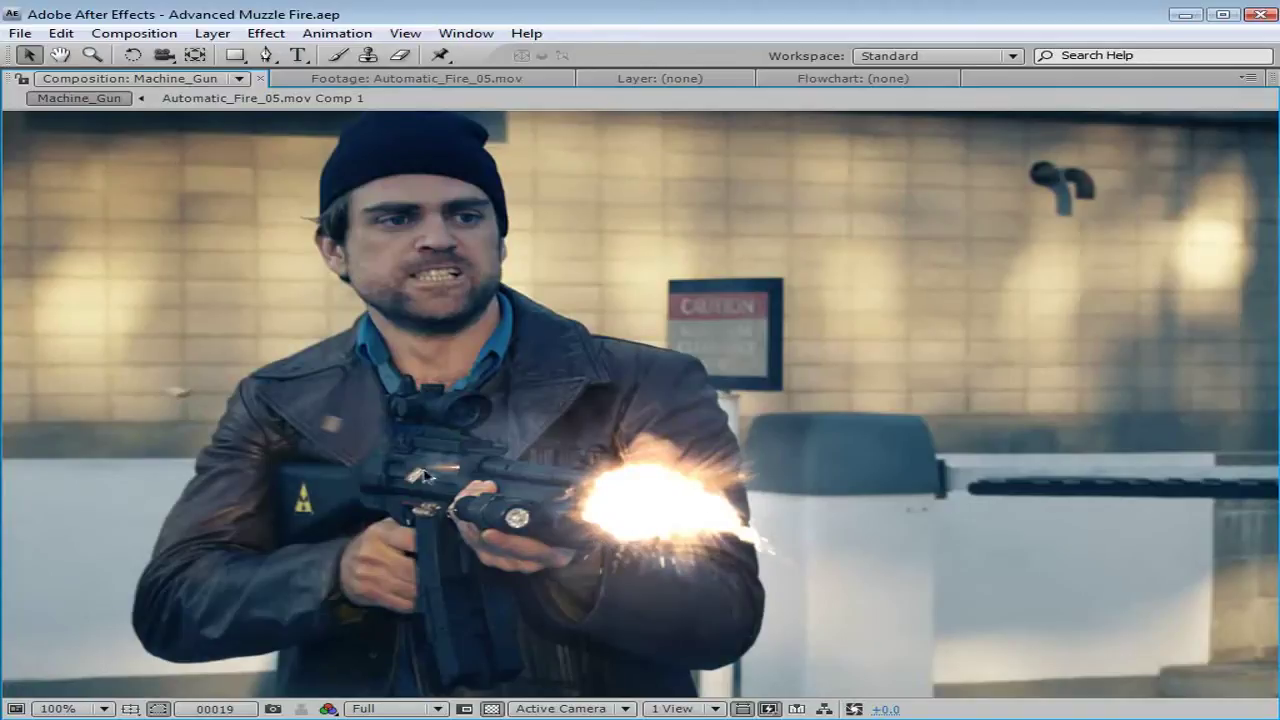
Step: Inspect the finished Machine_Gun muzzle flash at 200% zoom, return to the full workspace and play a RAM preview
key(period)
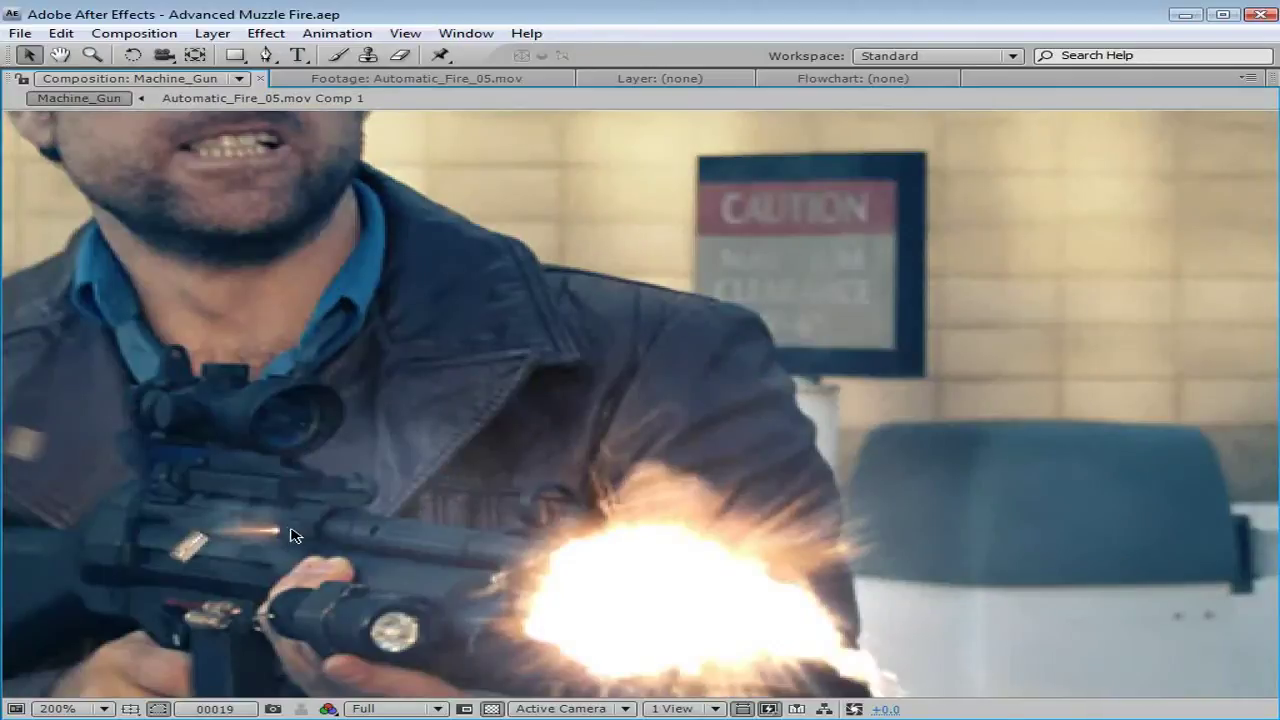
key(comma)
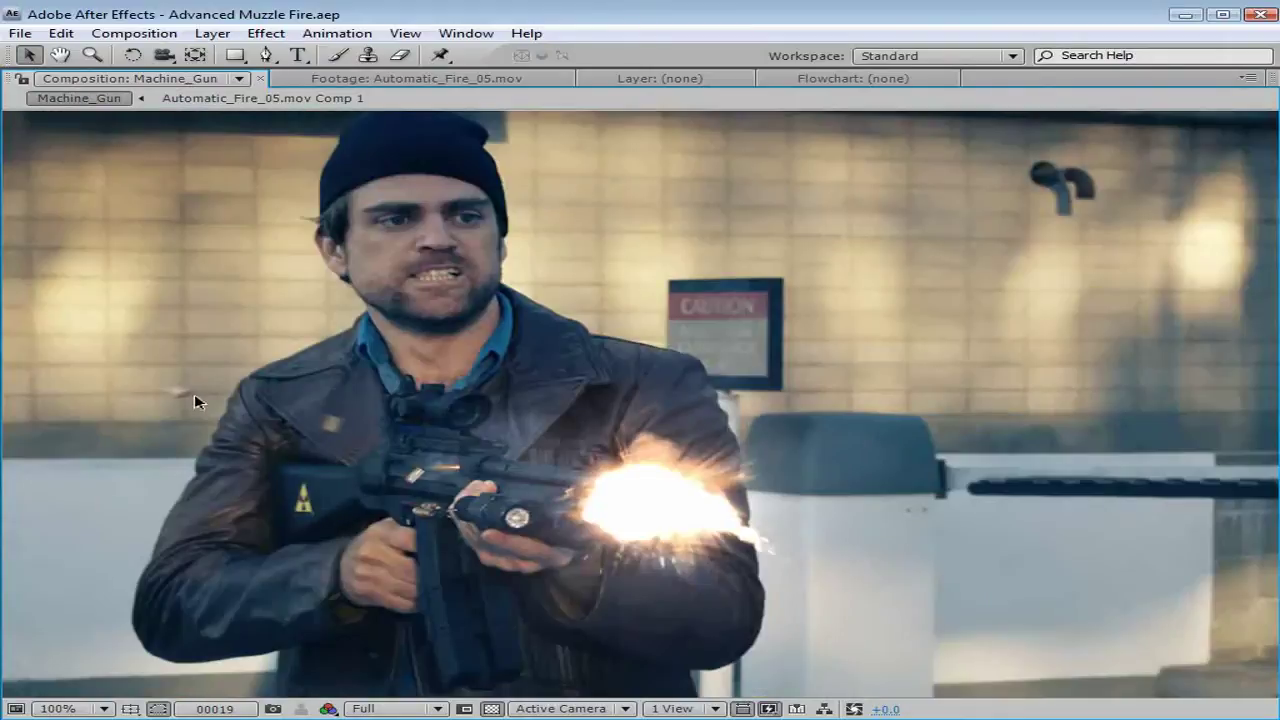
key(comma)
key(grave)
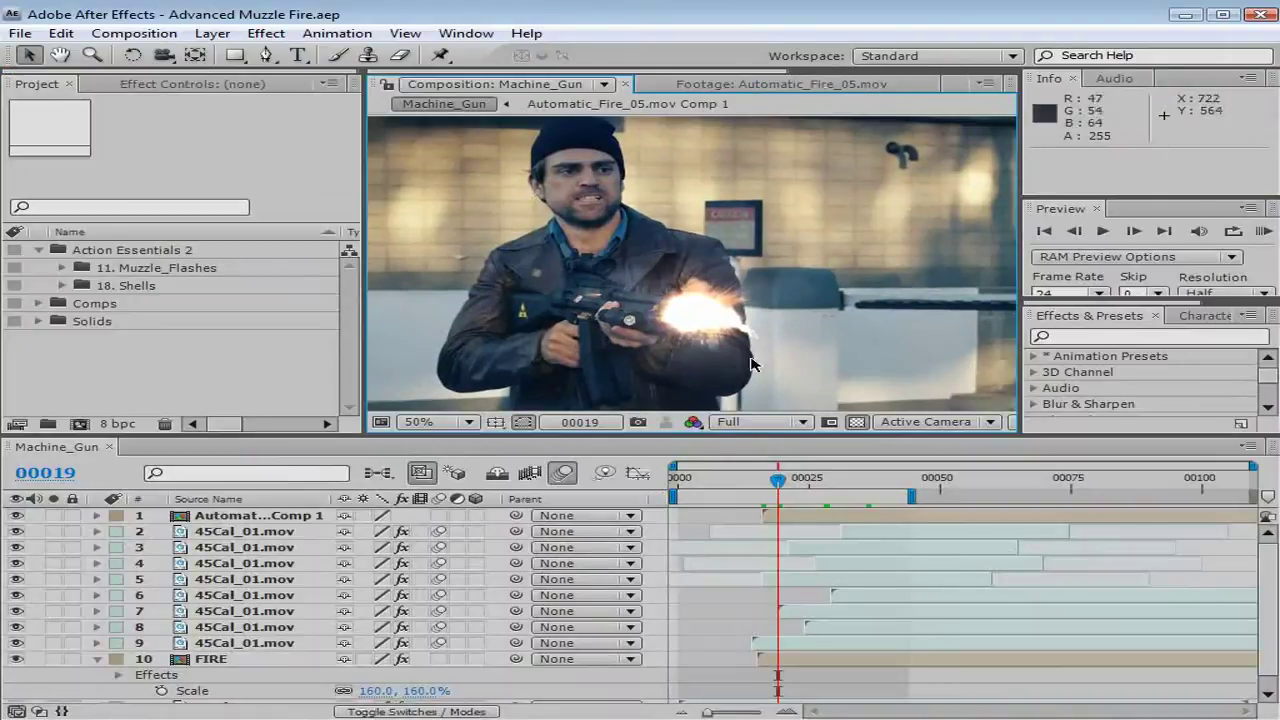
key(KP_0)
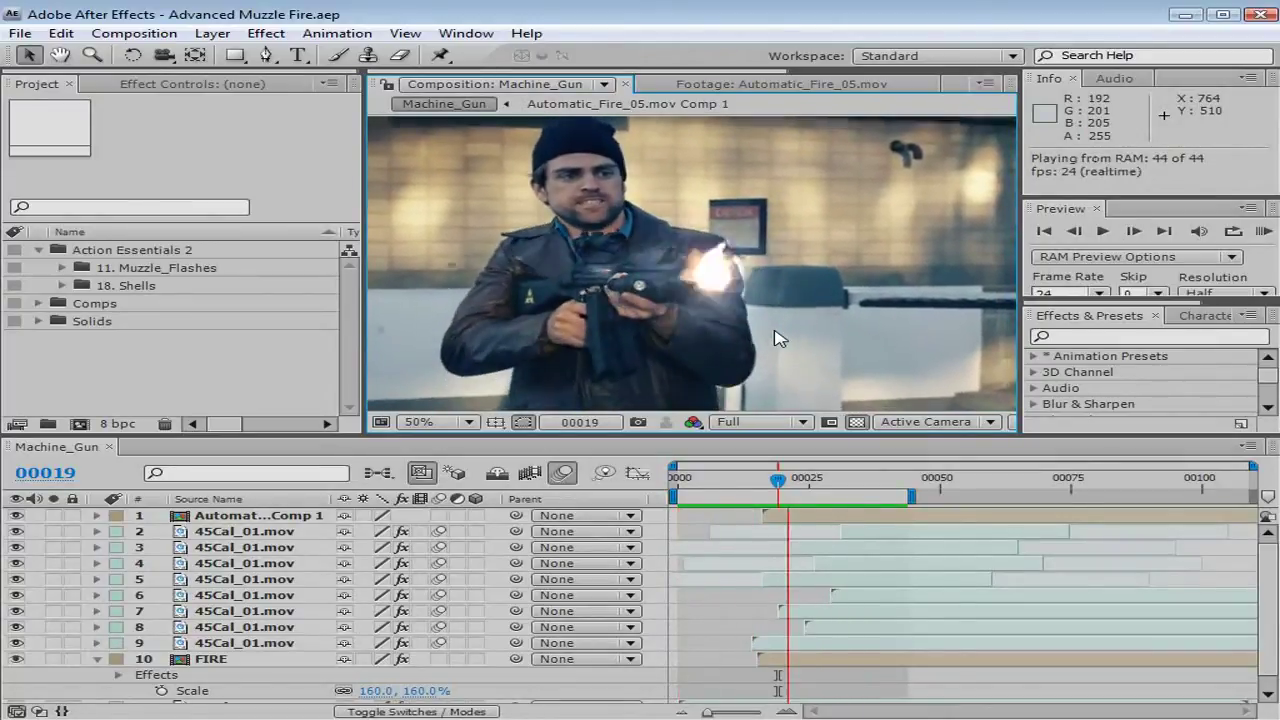
key(space)
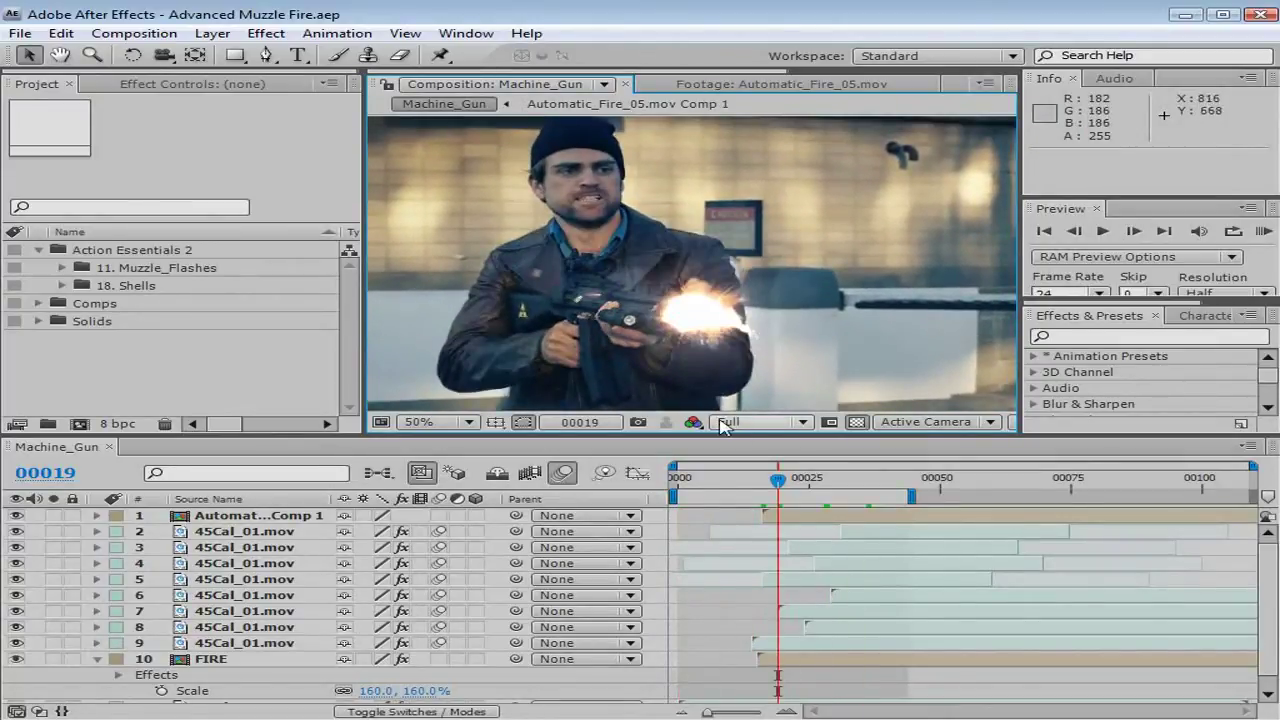
Step: Set the composition preview to half resolution and move the current time to frame 25
key(ctrl+shift+j)
drag(778, 481, 810, 486)
click(733, 600)
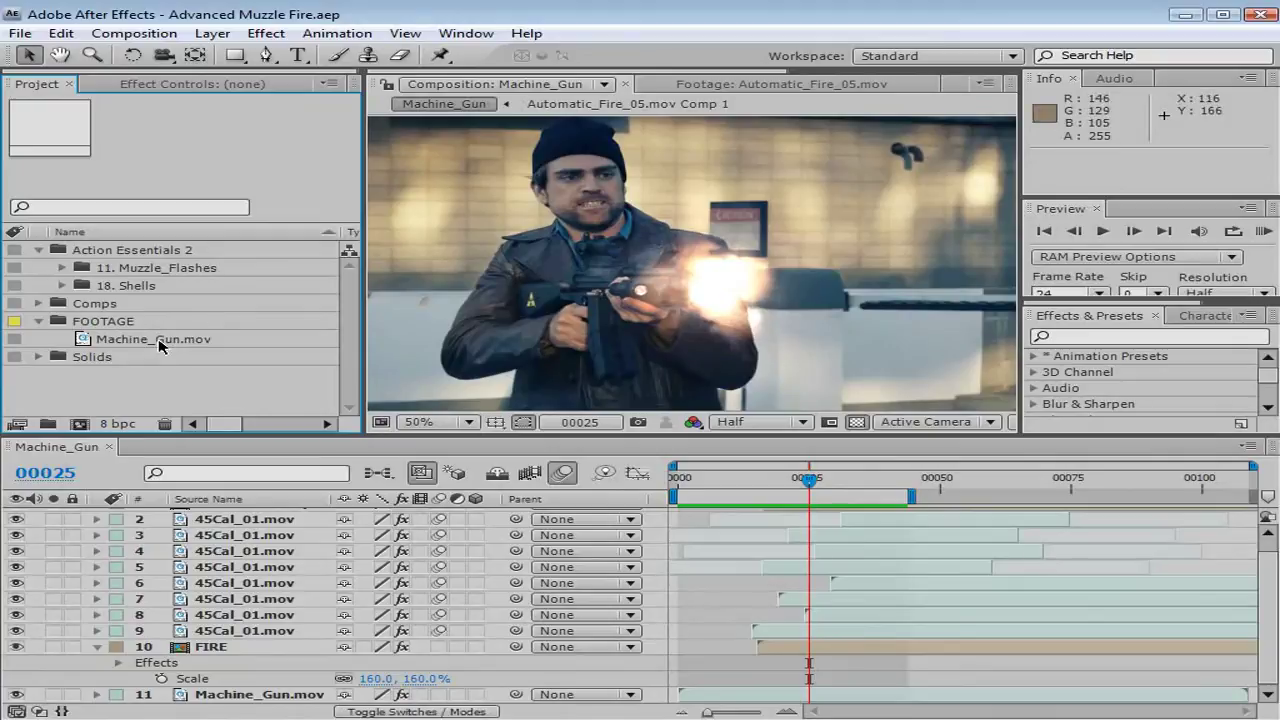
Step: Create a new composition from the Machine_Gun.mov footage and scrub through it to frame 48
click(112, 342)
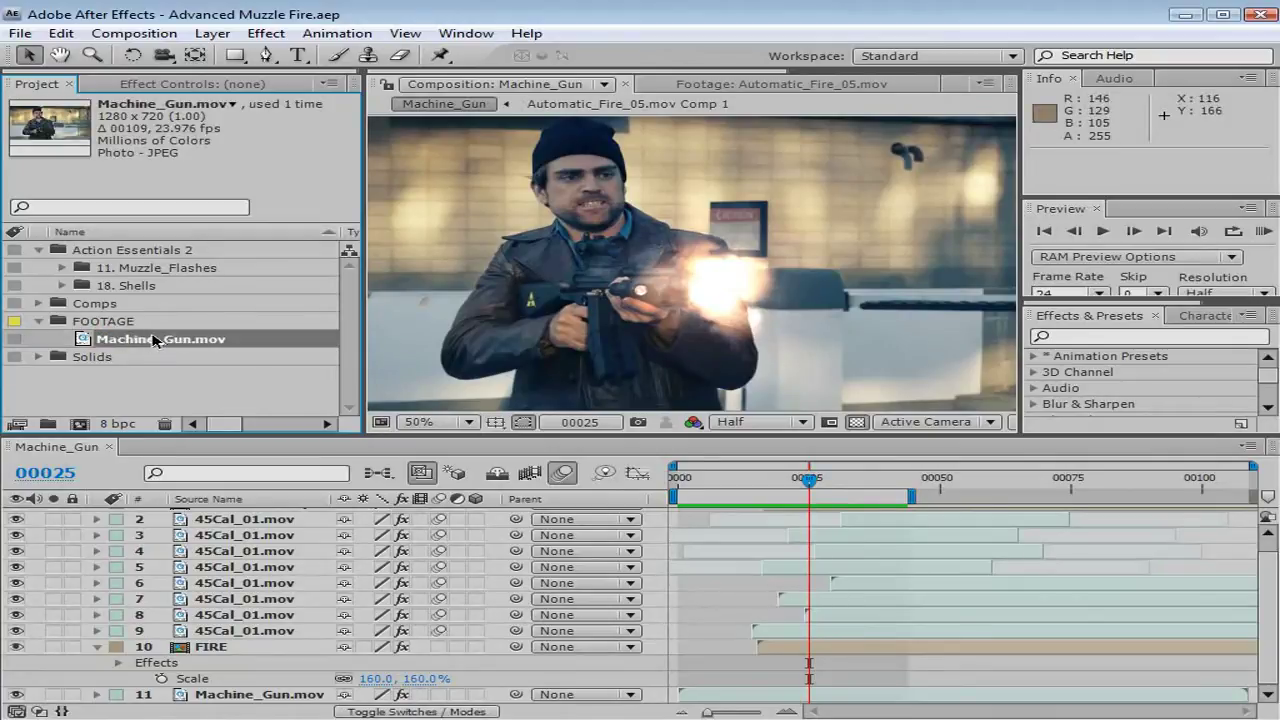
drag(153, 341, 80, 424)
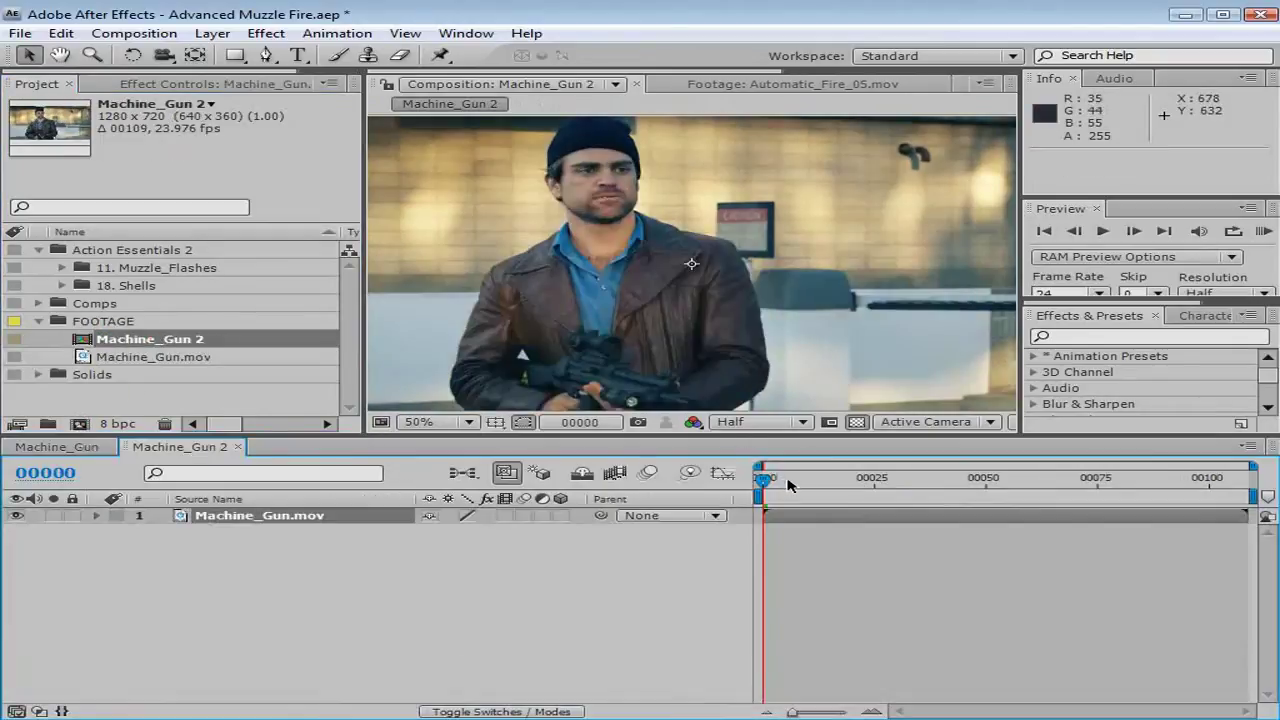
drag(789, 485, 977, 487)
click(872, 594)
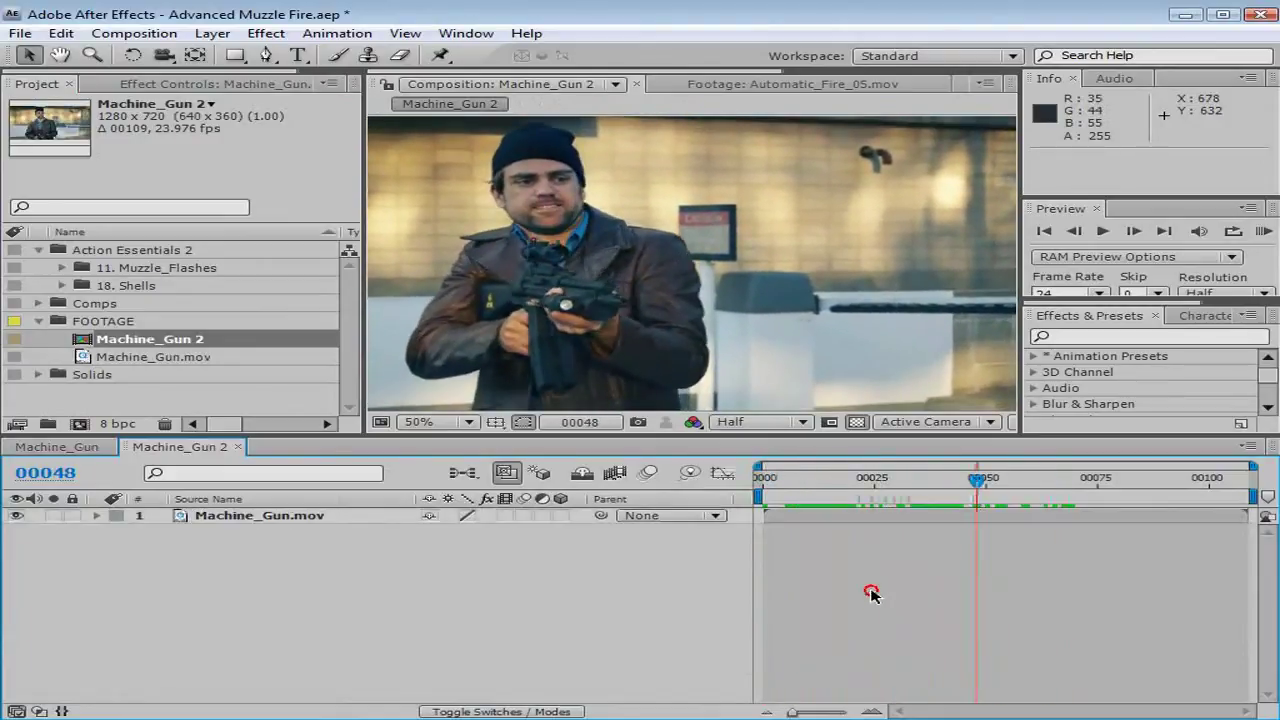
Step: Browse the clips in the 11. Muzzle_Flashes folder and preview Automatic_Fire_03.mov before returning to the Machine_Gun 2 composition
click(62, 268)
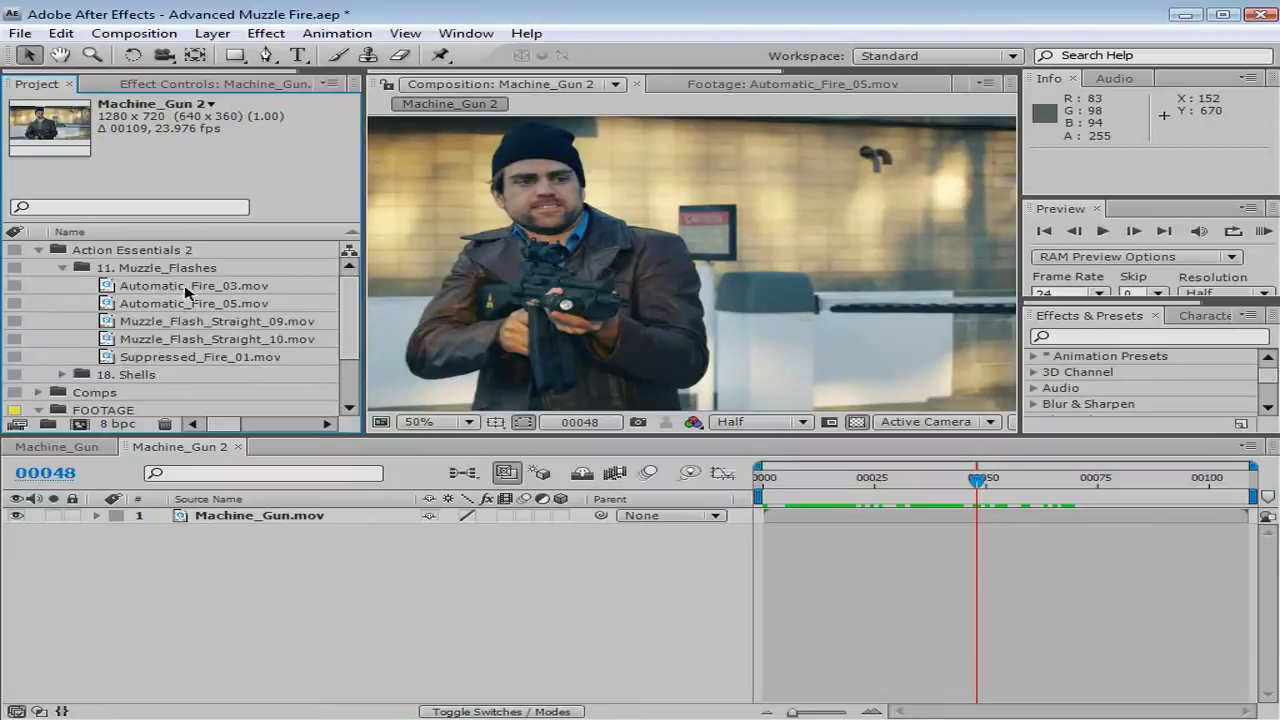
click(155, 288)
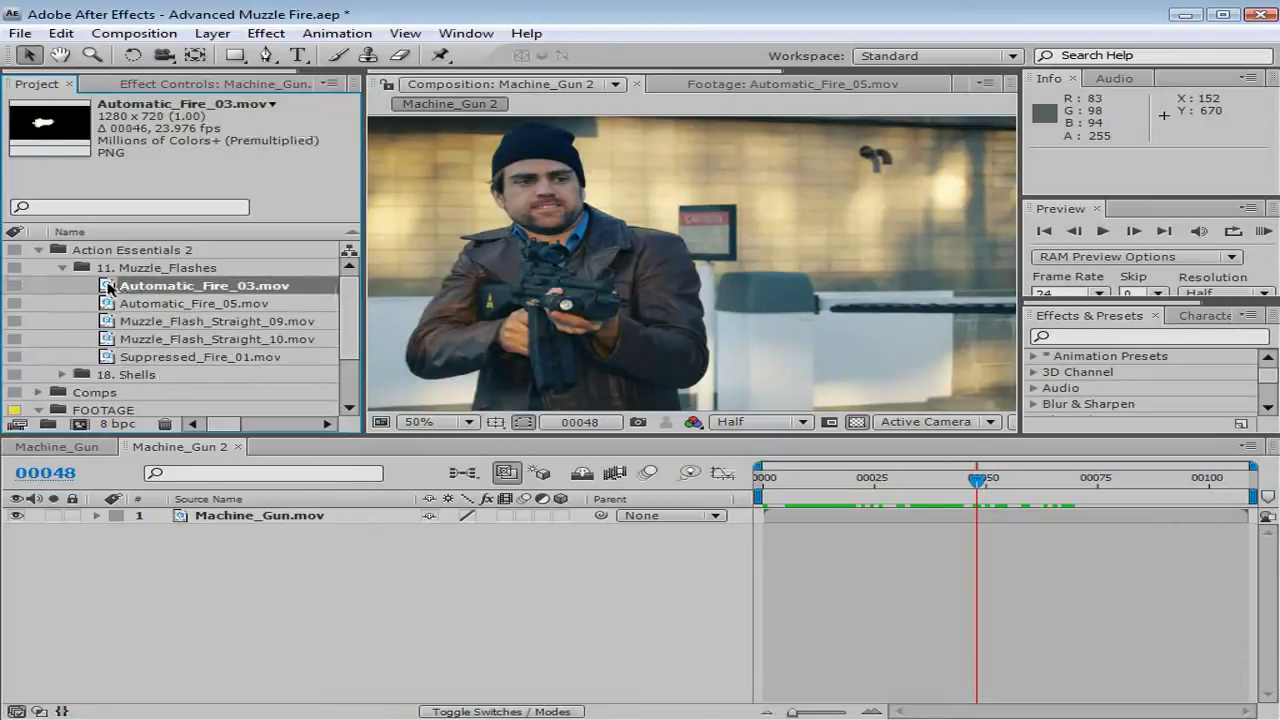
click(110, 305)
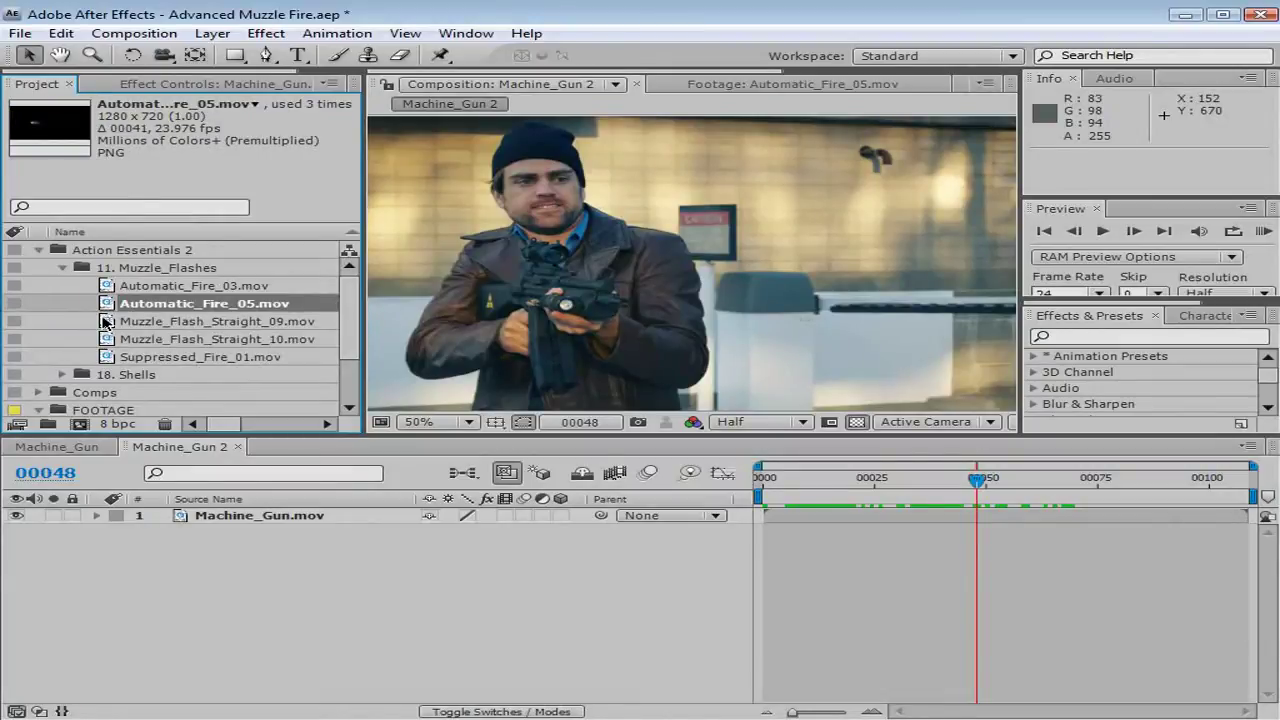
click(104, 321)
click(106, 339)
click(107, 355)
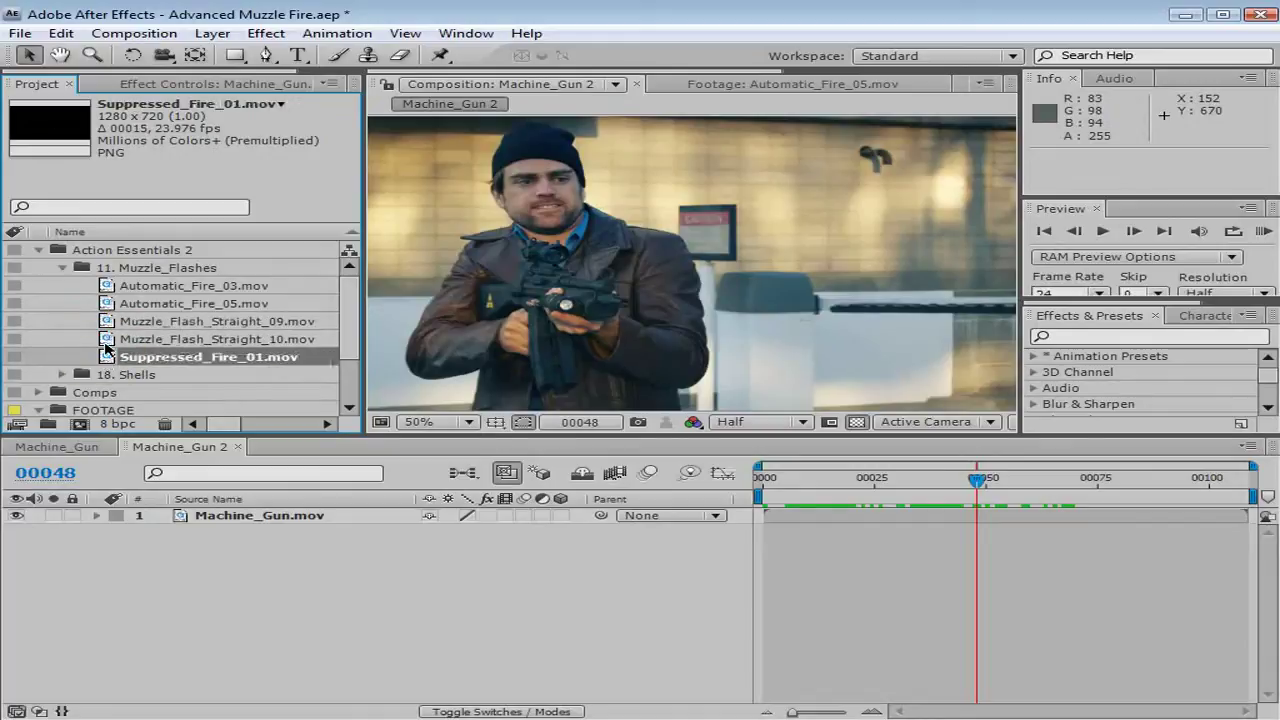
click(110, 323)
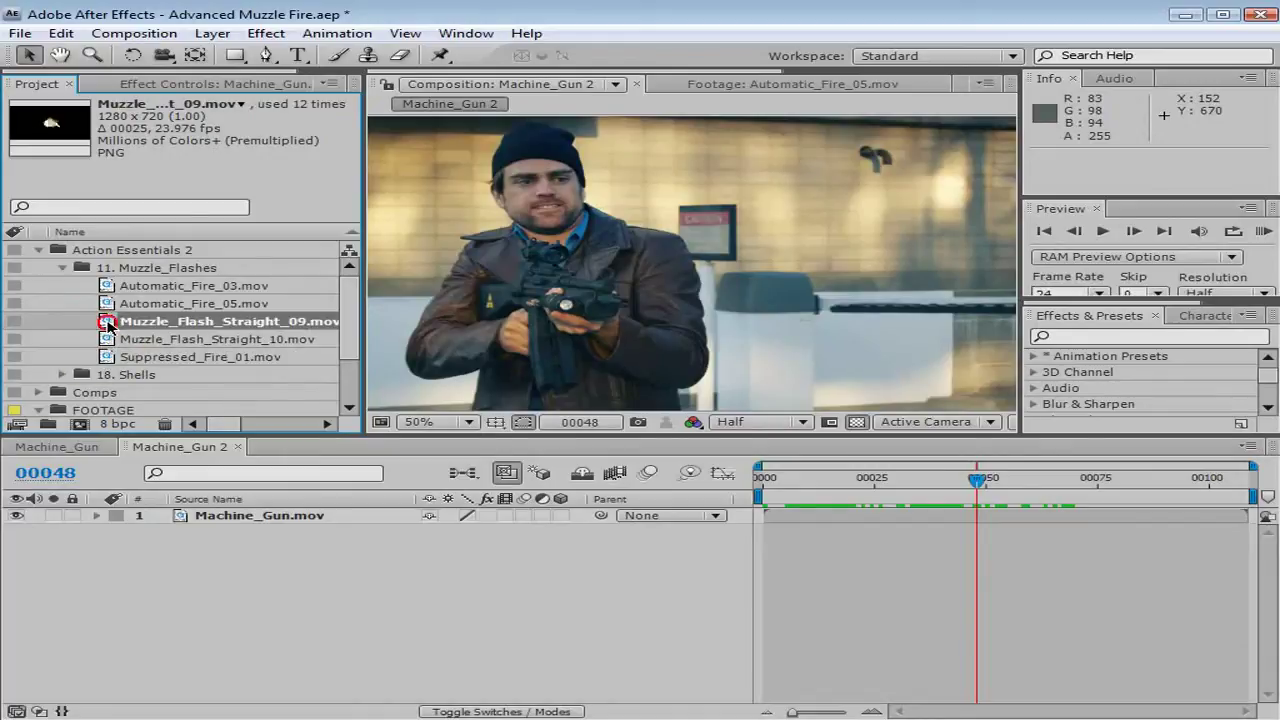
double_click(110, 287)
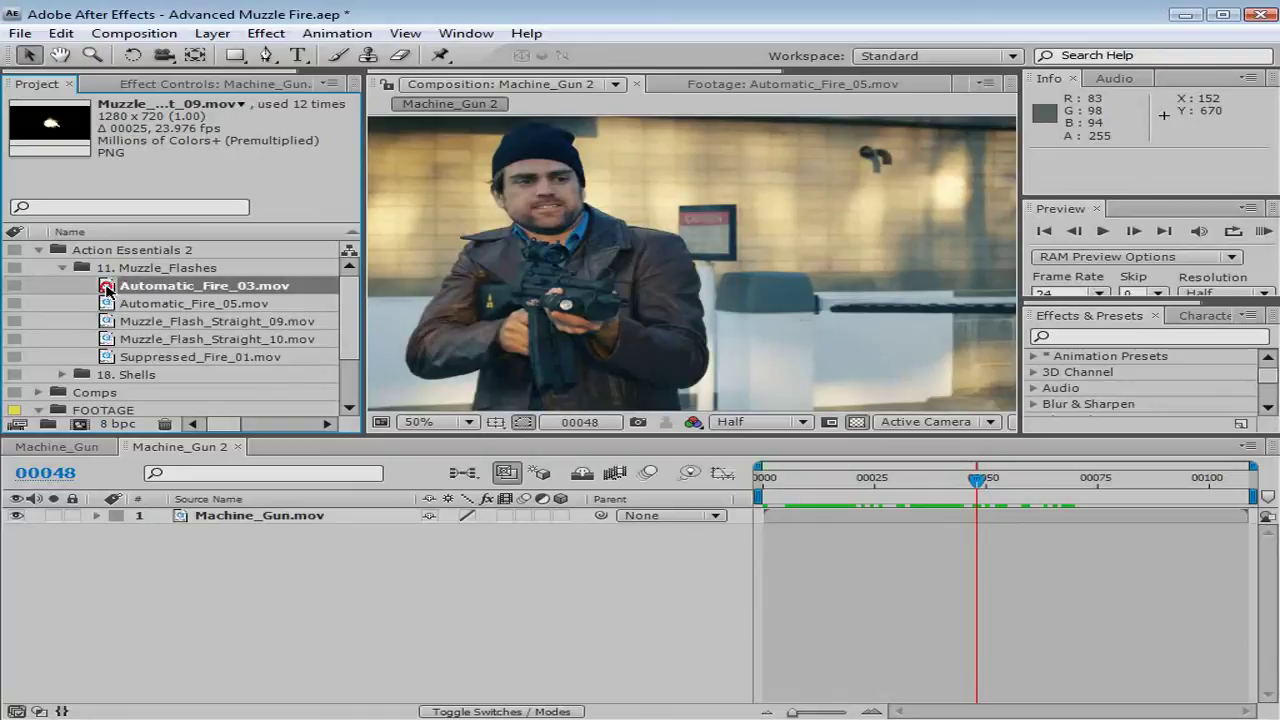
drag(427, 389, 378, 386)
click(432, 86)
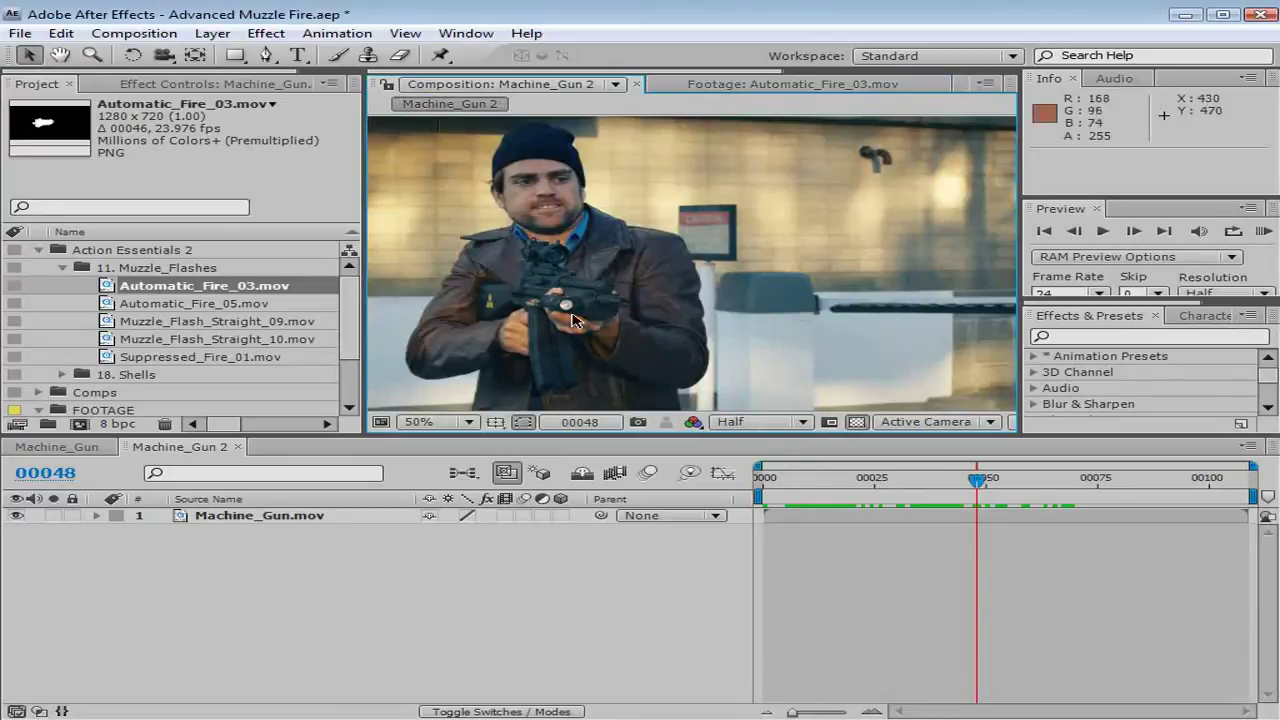
Step: Compare the Muzzle_Flash_Straight_09.mov and Muzzle_Flash_Straight_10.mov clips, widening the project panel enough to read their full names
click(213, 304)
click(195, 322)
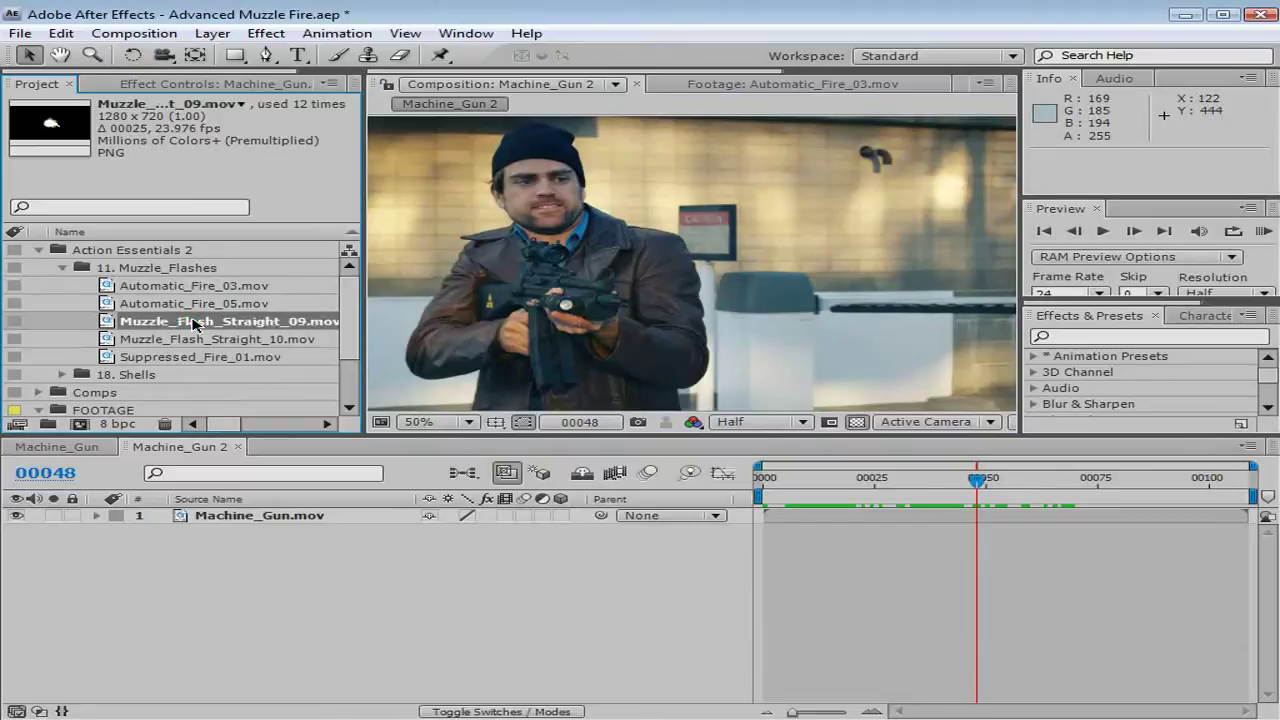
click(189, 340)
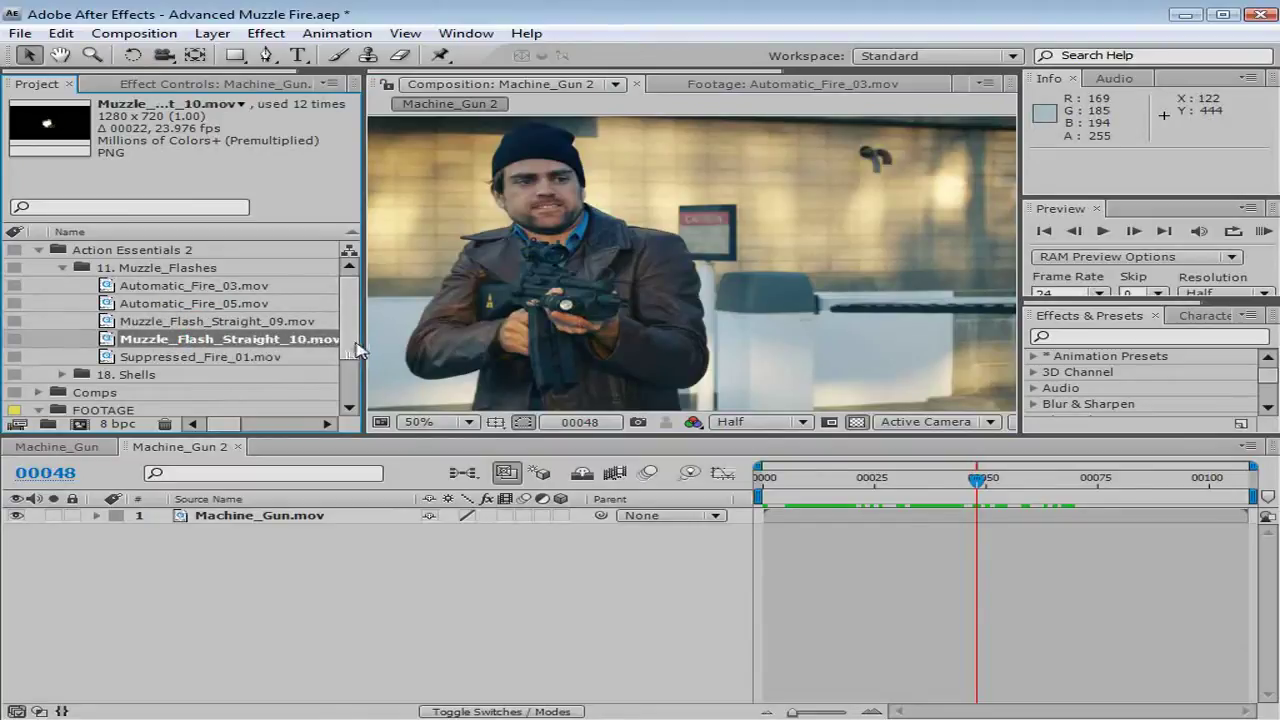
drag(357, 349, 370, 349)
click(218, 322)
click(224, 341)
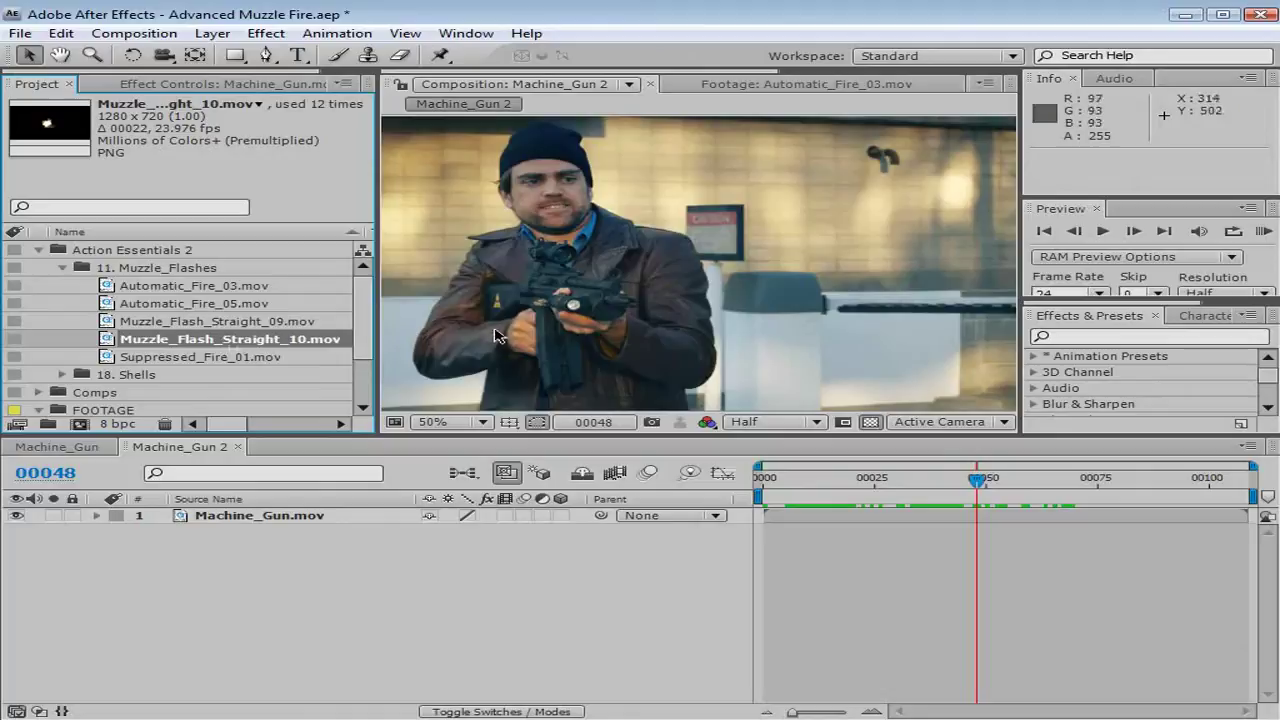
Step: Add Muzzle_Flash_Straight_09.mov and Muzzle_Flash_Straight_10.mov to the Machine_Gun 2 composition and return the current time to frame 0
click(140, 321)
ctrl+click(155, 333)
drag(155, 333, 660, 292)
scroll(660, 292, down, 2)
drag(808, 481, 744, 496)
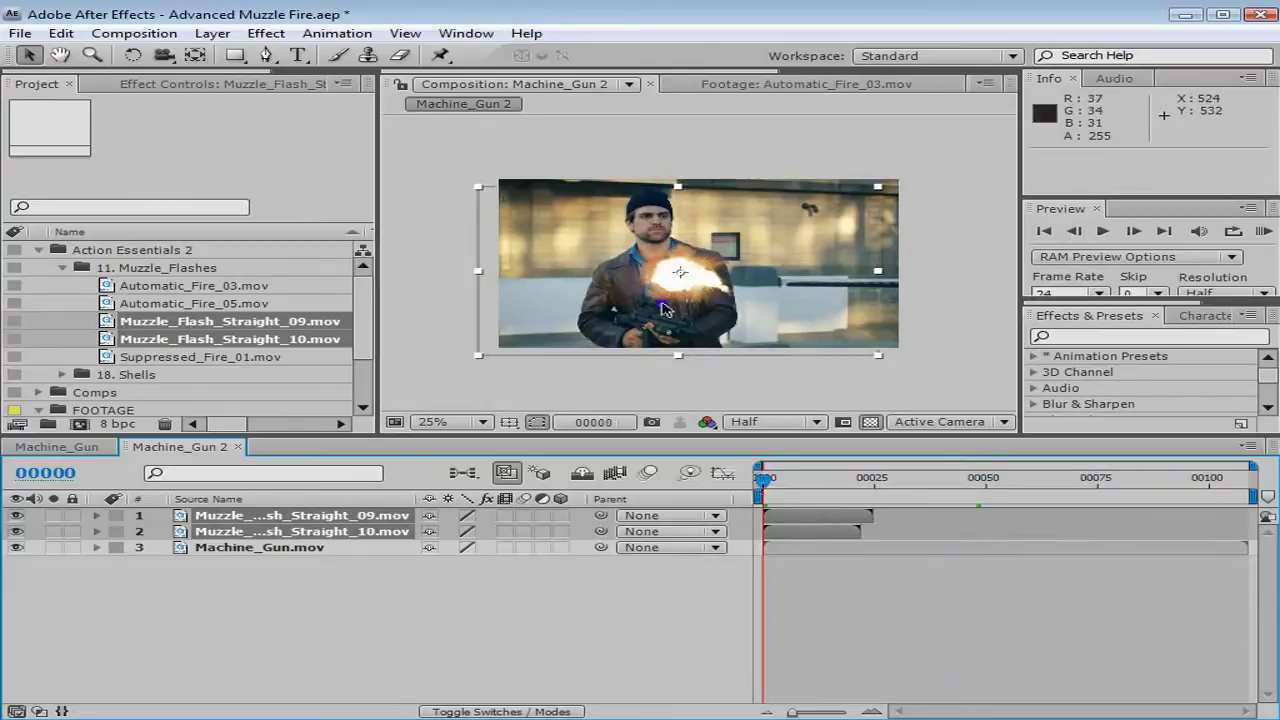
Step: Center both muzzle flash layers in the composition and display the title and action safe guides
right_click(745, 300)
mouse_move(790, 317)
click(1043, 480)
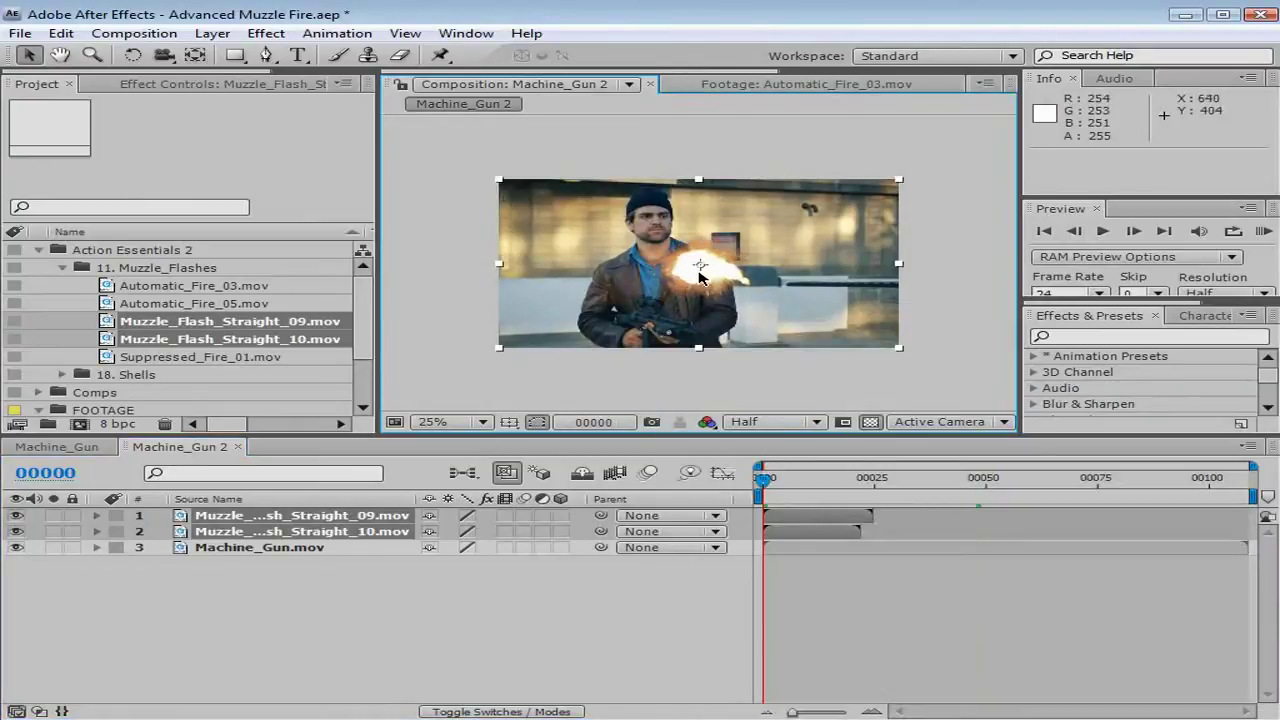
key(apostrophe)
Step: Set the label color of both muzzle flash layers to red
click(756, 531)
click(799, 534)
shift+click(800, 516)
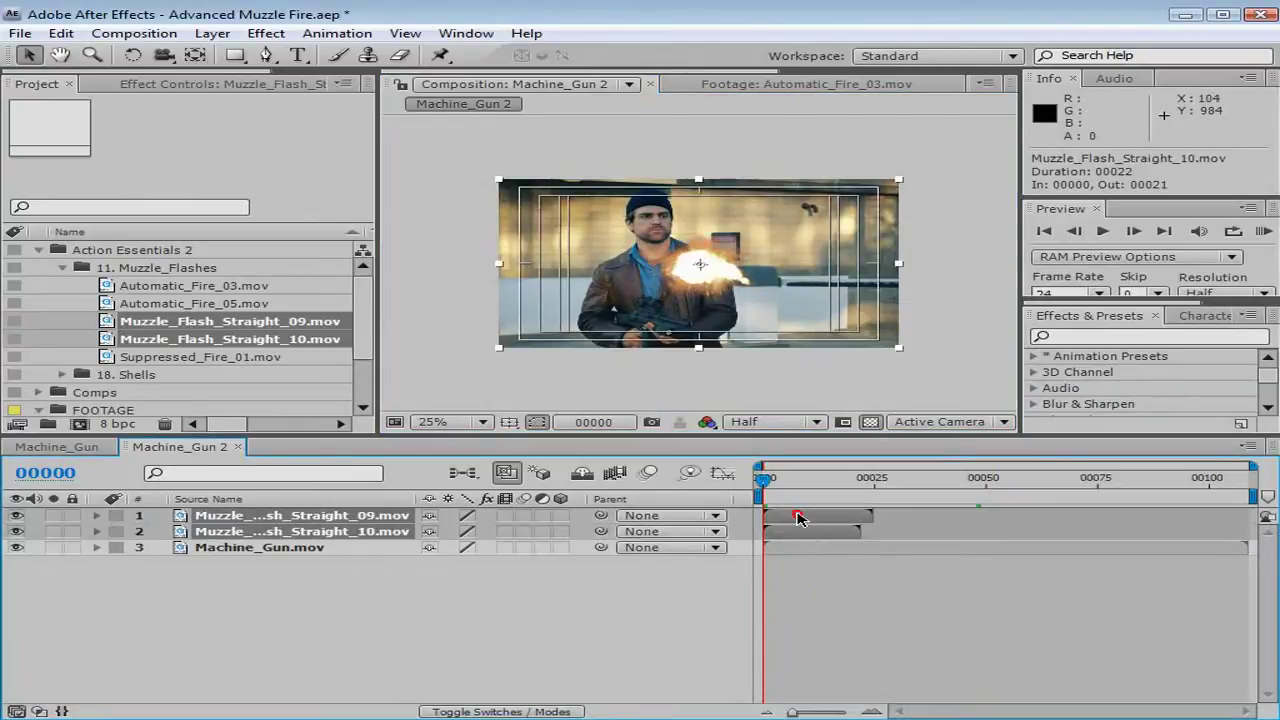
click(116, 518)
click(125, 586)
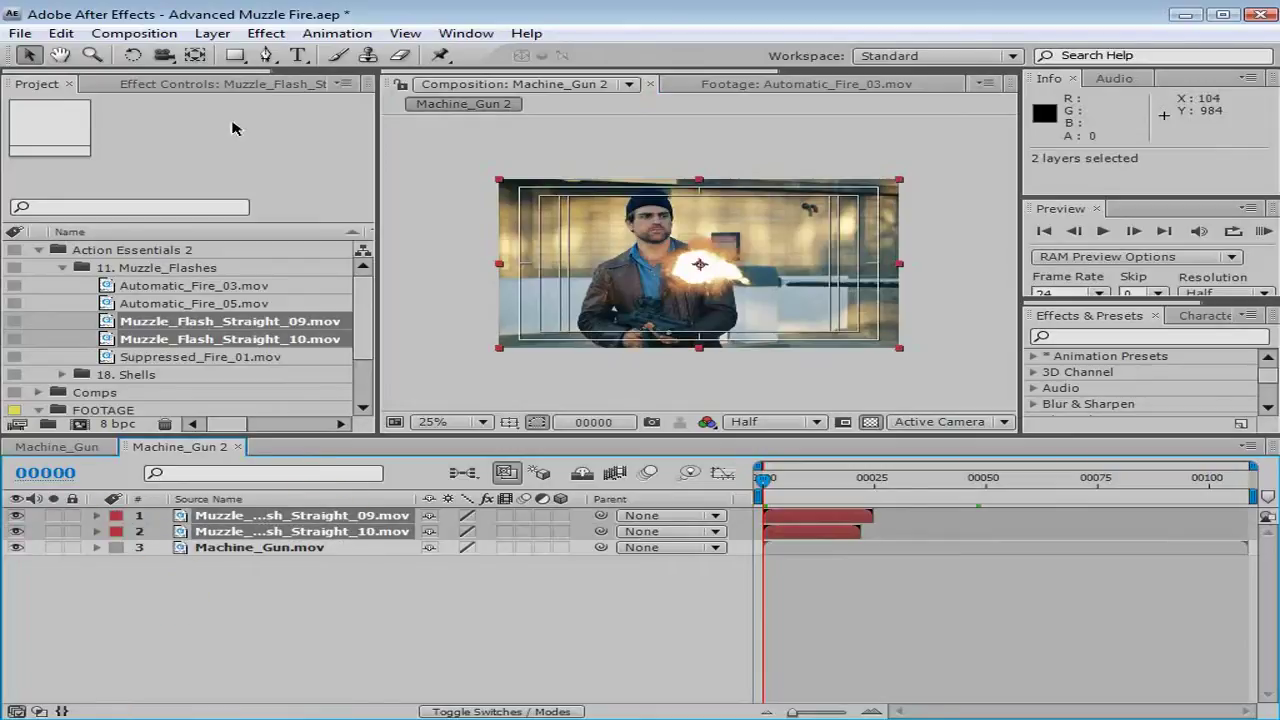
Step: Pre-compose the two muzzle flash layers into a composition named Rapid Fire, moving all attributes into it
click(210, 34)
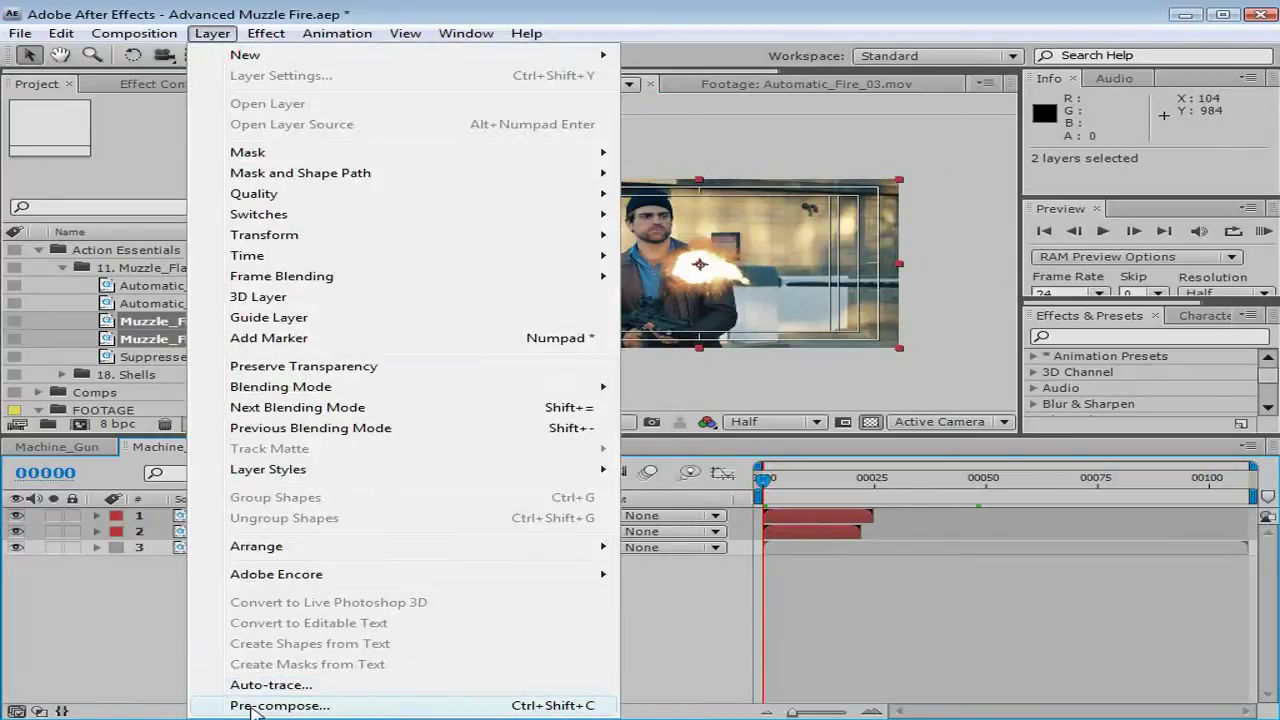
click(252, 700)
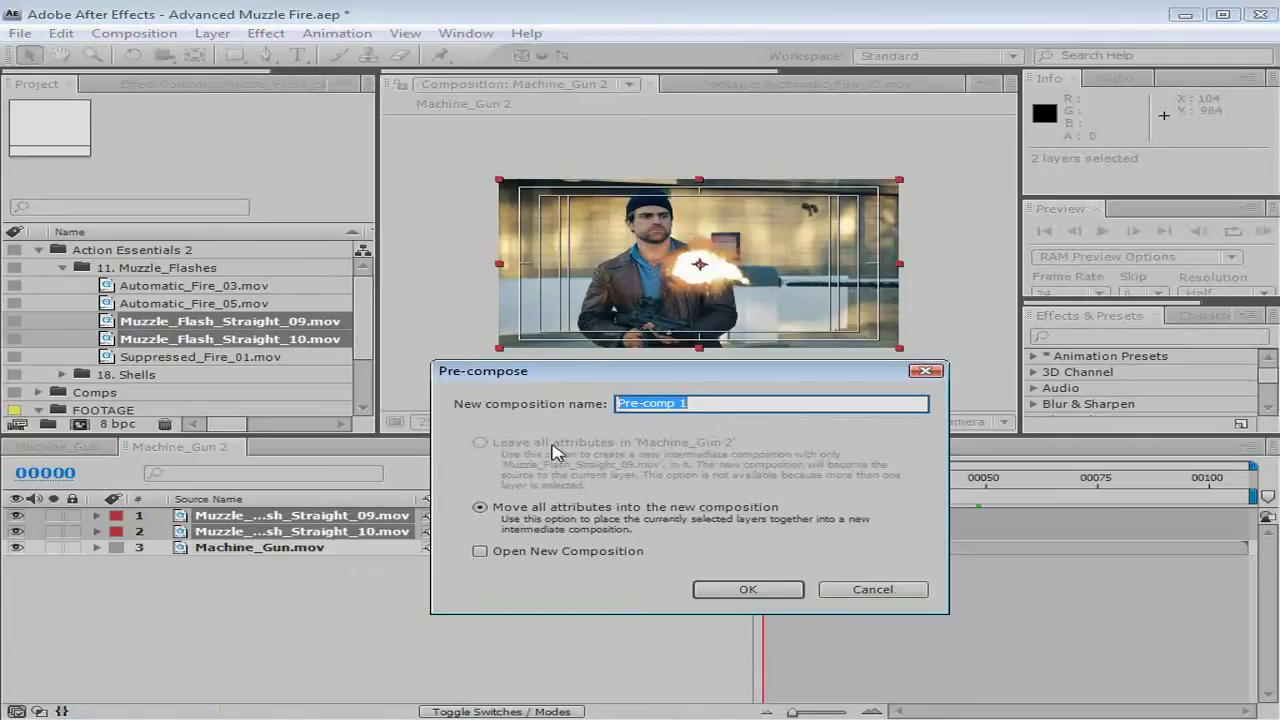
text(Rap)
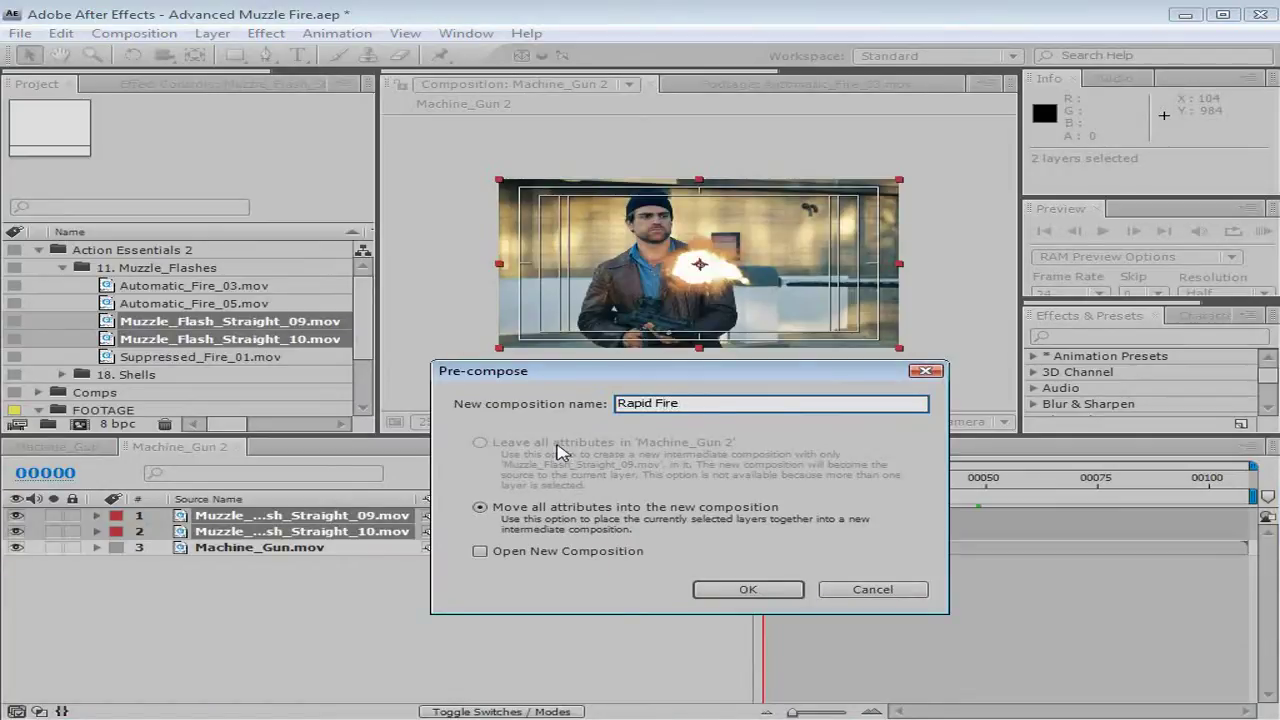
text(id Fire)
click(748, 589)
click(205, 632)
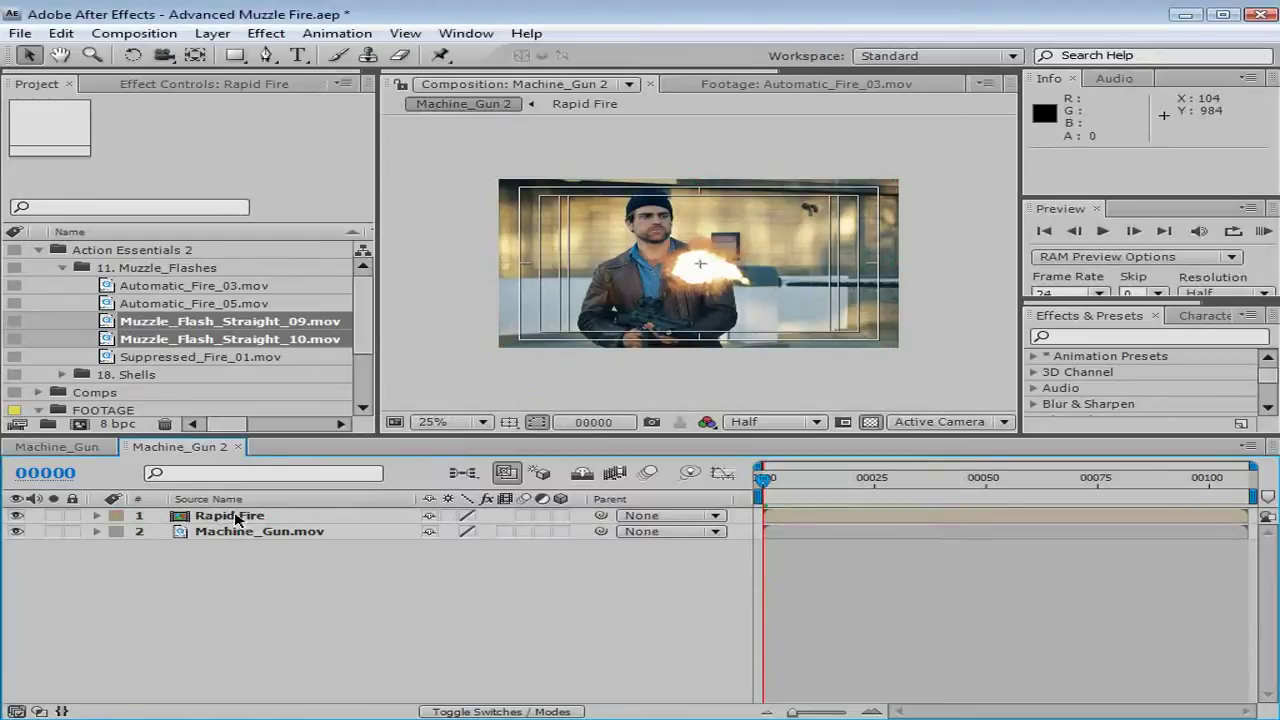
Step: Open the Rapid Fire composition at 50% zoom and turn off its transparency grid
click(236, 518)
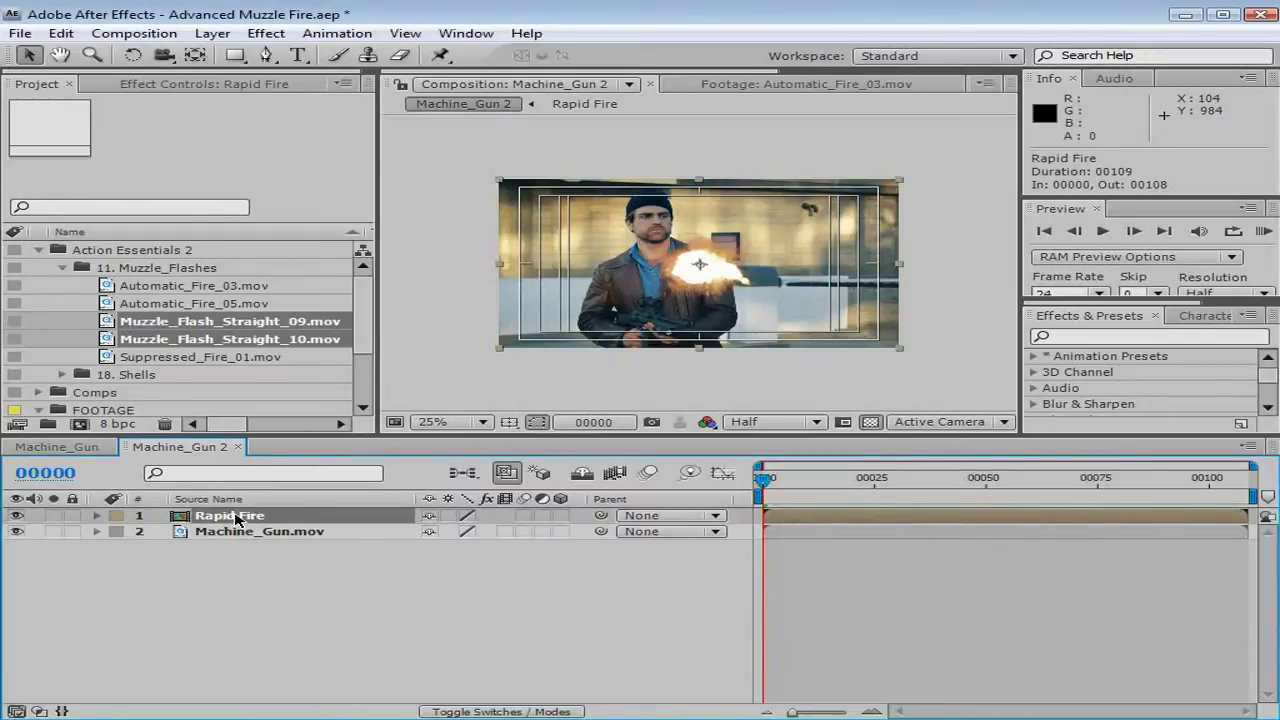
double_click(236, 518)
scroll(690, 370, up, 2)
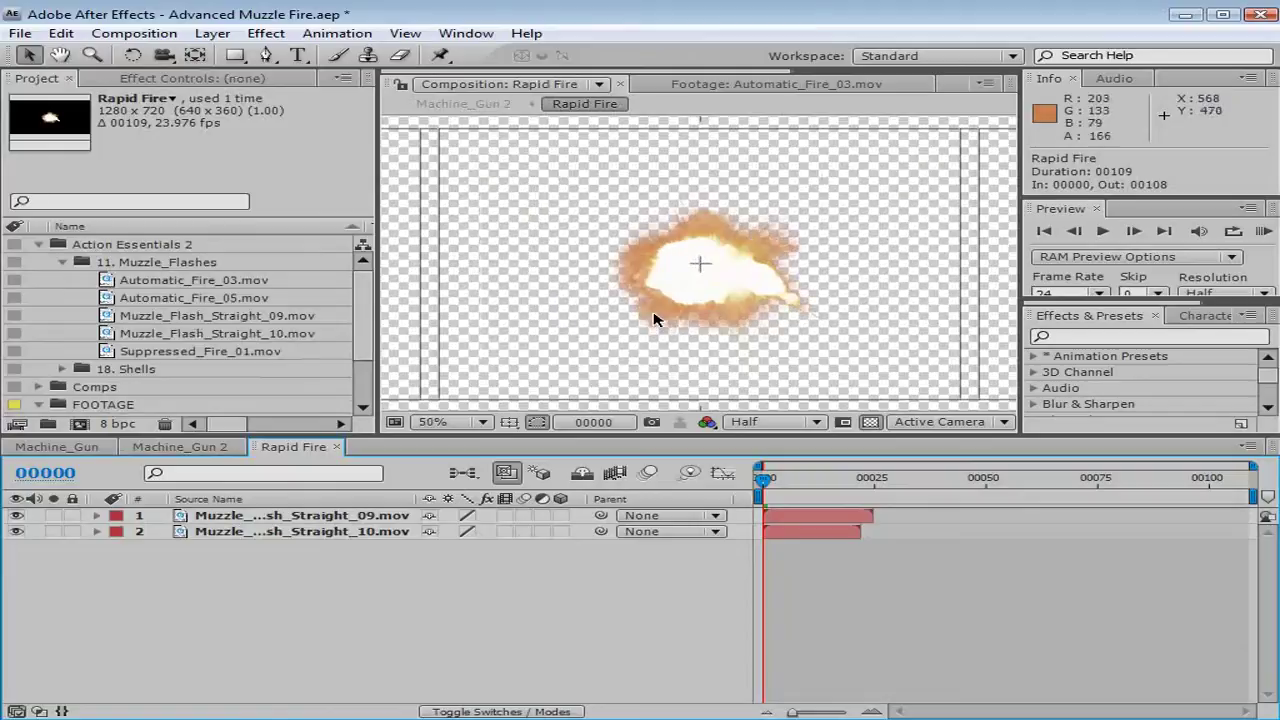
click(870, 421)
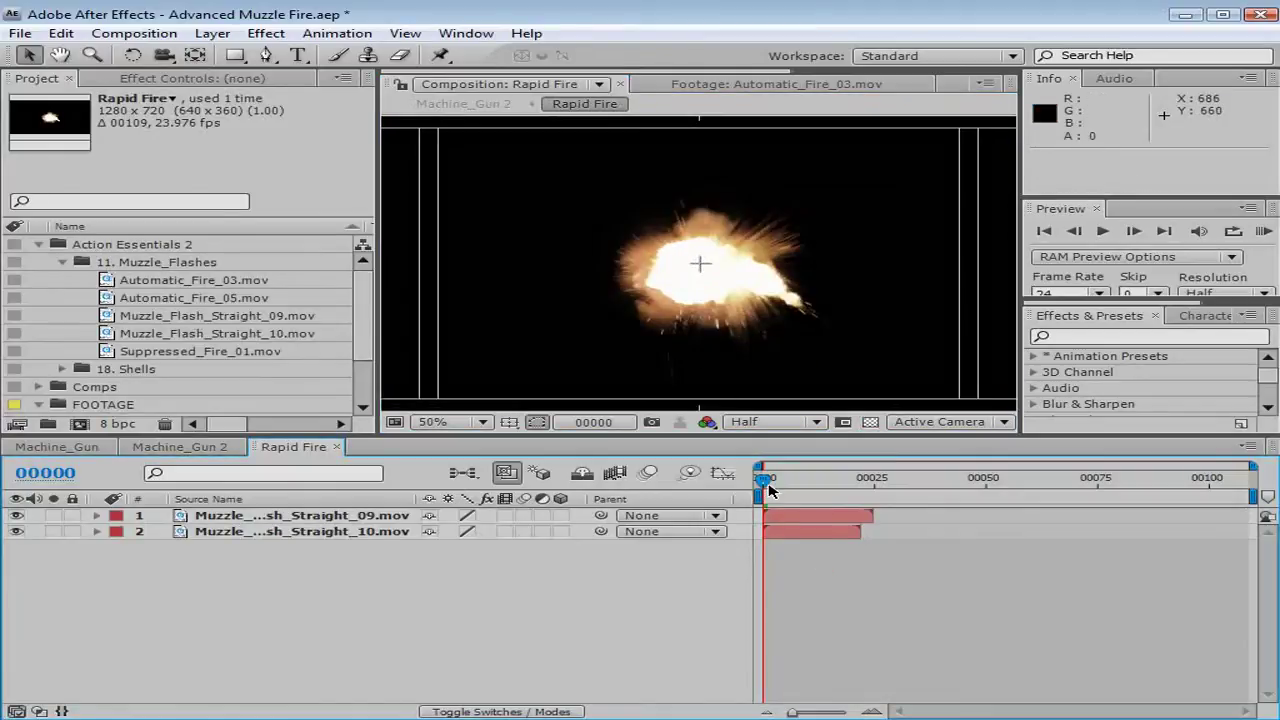
Step: Shift the Muzzle_Flash_Straight_09.mov layer so it starts at frame 2, and check the flash in a maximized view
mouse_move(765, 482)
mouse_down()
mouse_move(790, 487)
mouse_move(759, 522)
mouse_up()
key(Page_Down)
key(Page_Down)
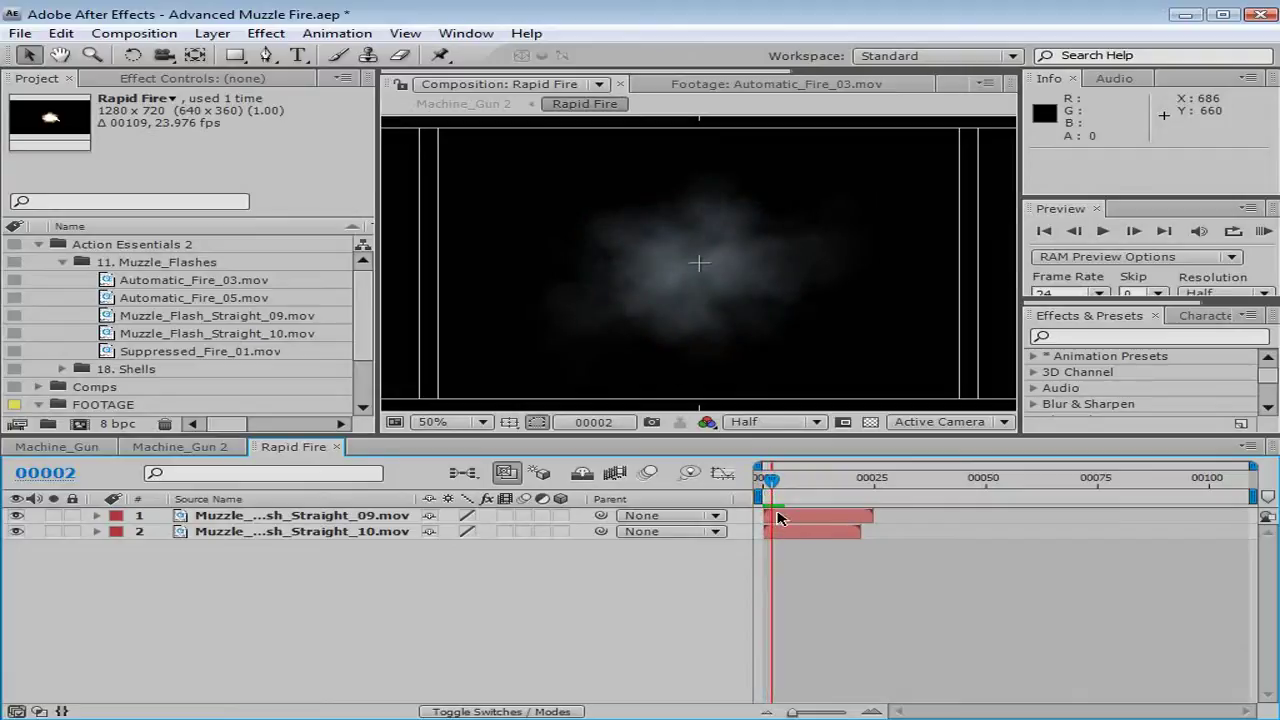
drag(778, 520, 783, 518)
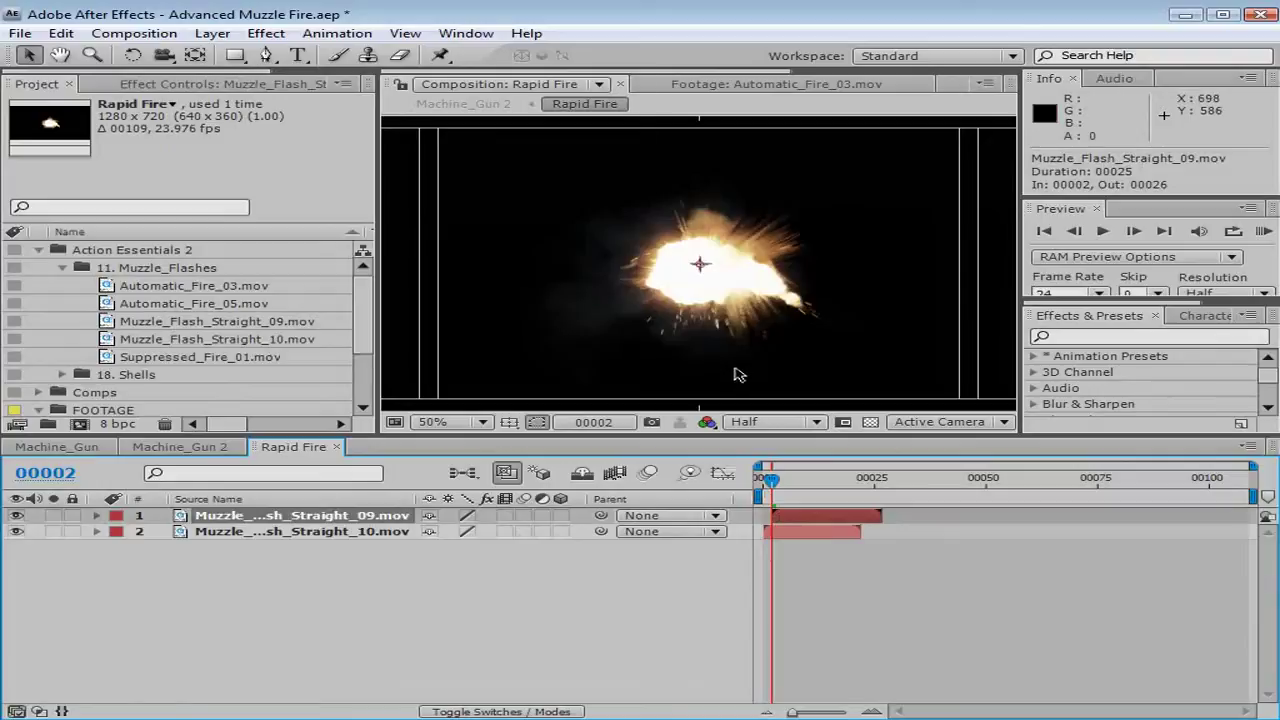
key(grave)
key(grave)
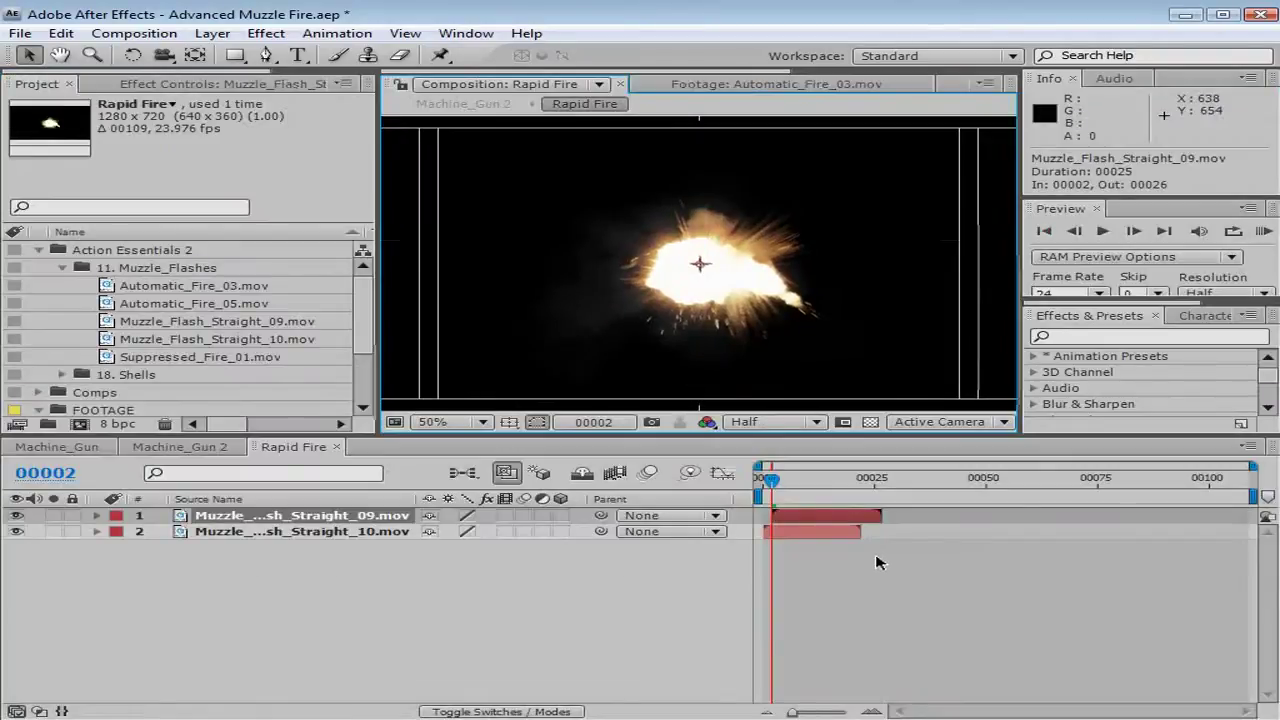
Step: Duplicate the Muzzle_Flash_Straight_10.mov layer, place the copy at the top of the stack, and start it at frame 4
key(Page_Down)
key(Page_Down)
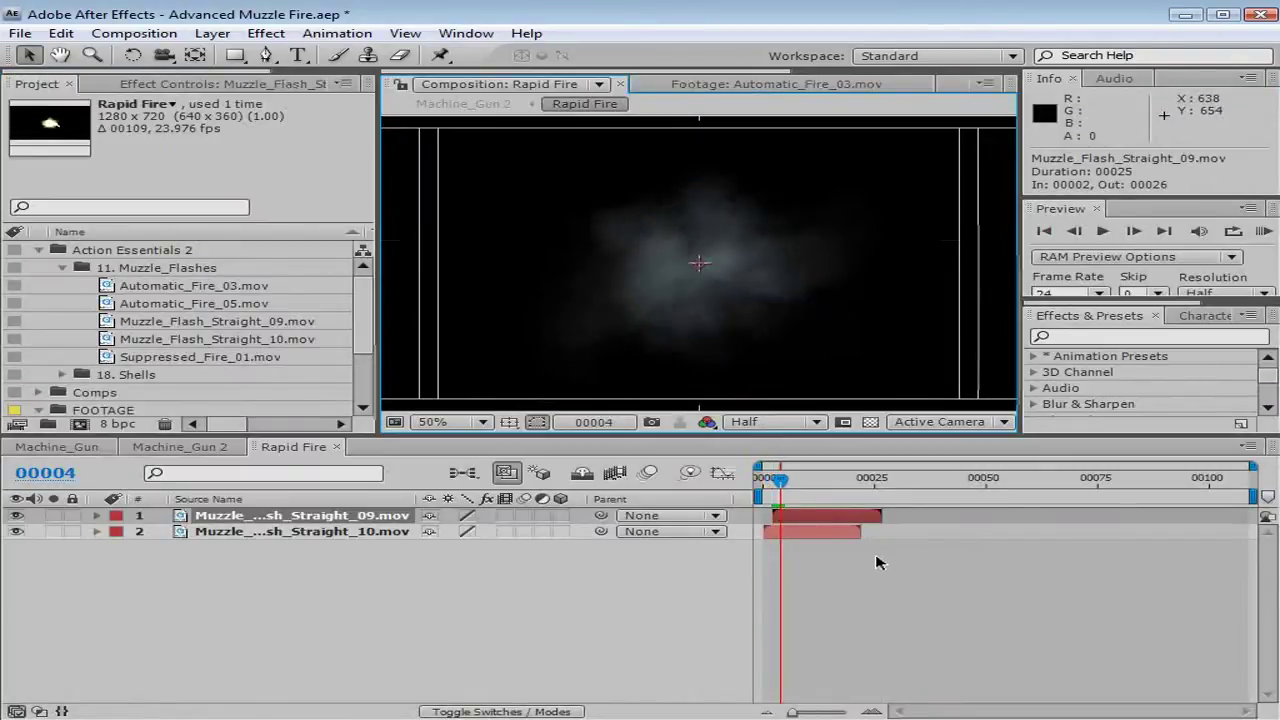
click(260, 536)
key(ctrl+d)
drag(262, 531, 271, 514)
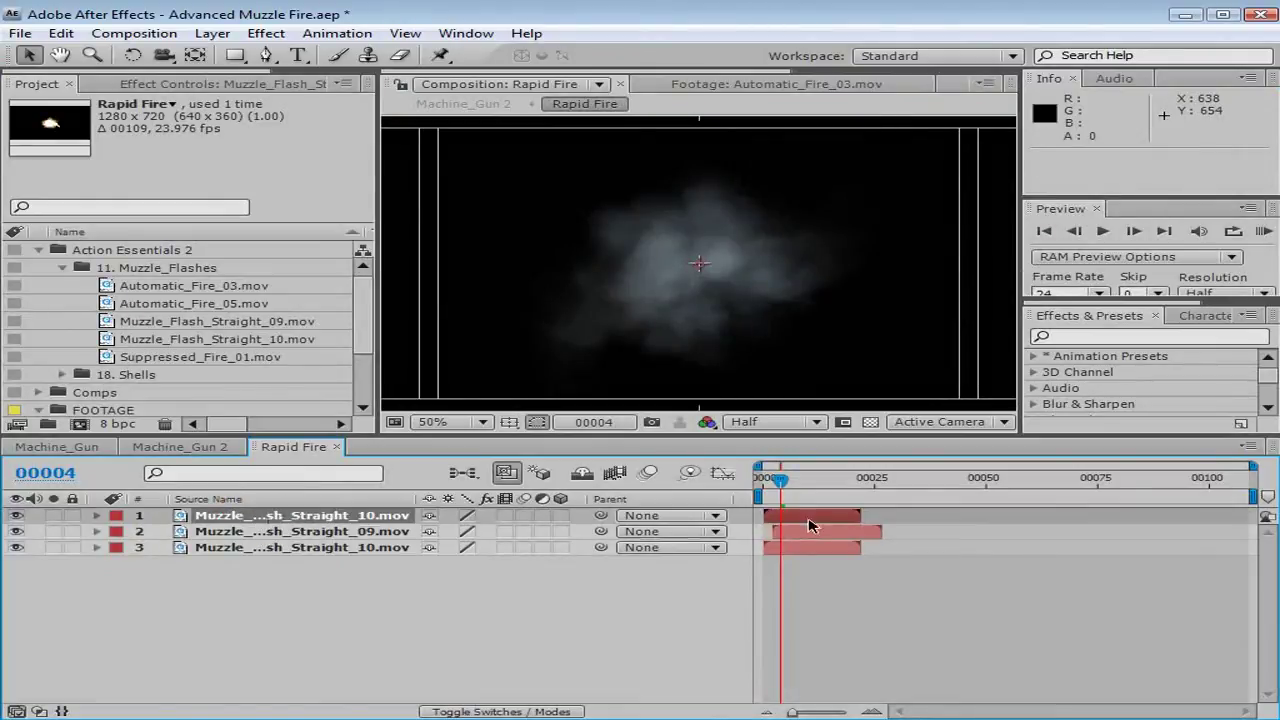
drag(814, 523, 779, 483)
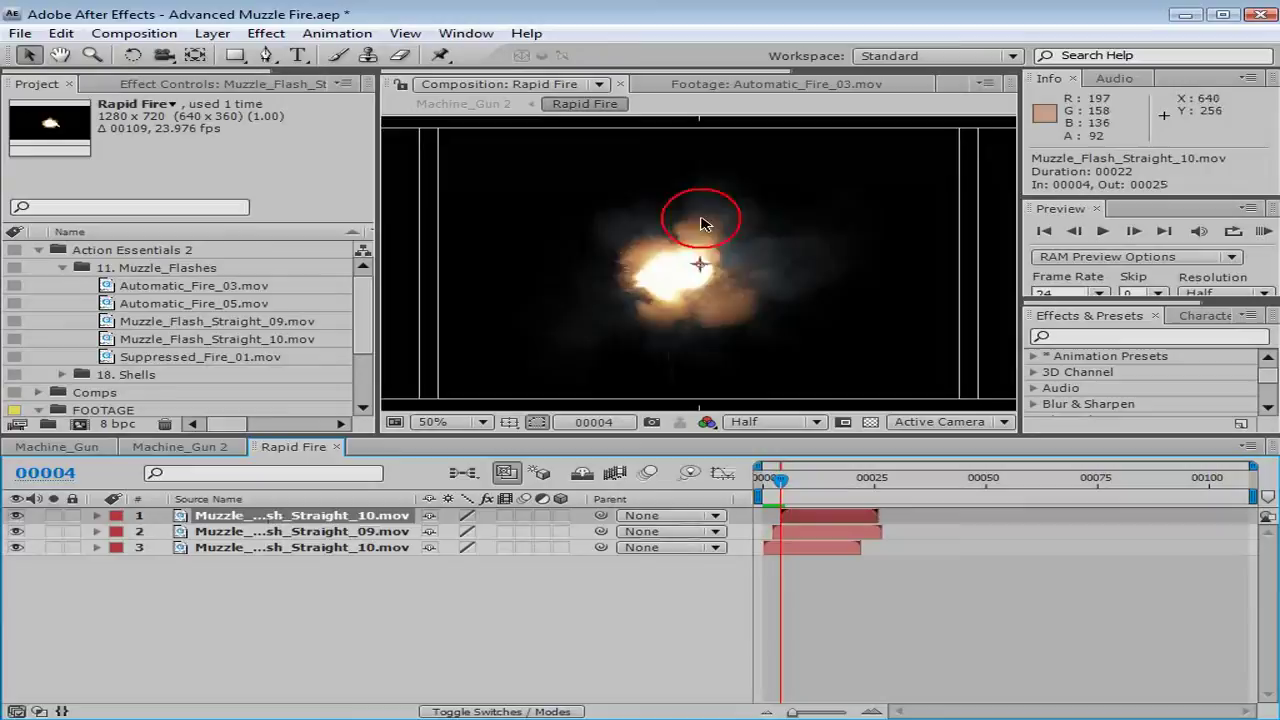
Step: Scale the top Straight_10 copy to about 68%, rotate it about -141°, and offset it to about 616.5, 356.5
scroll(704, 220, down, 1)
click(700, 263)
drag(898, 348, 900, 350)
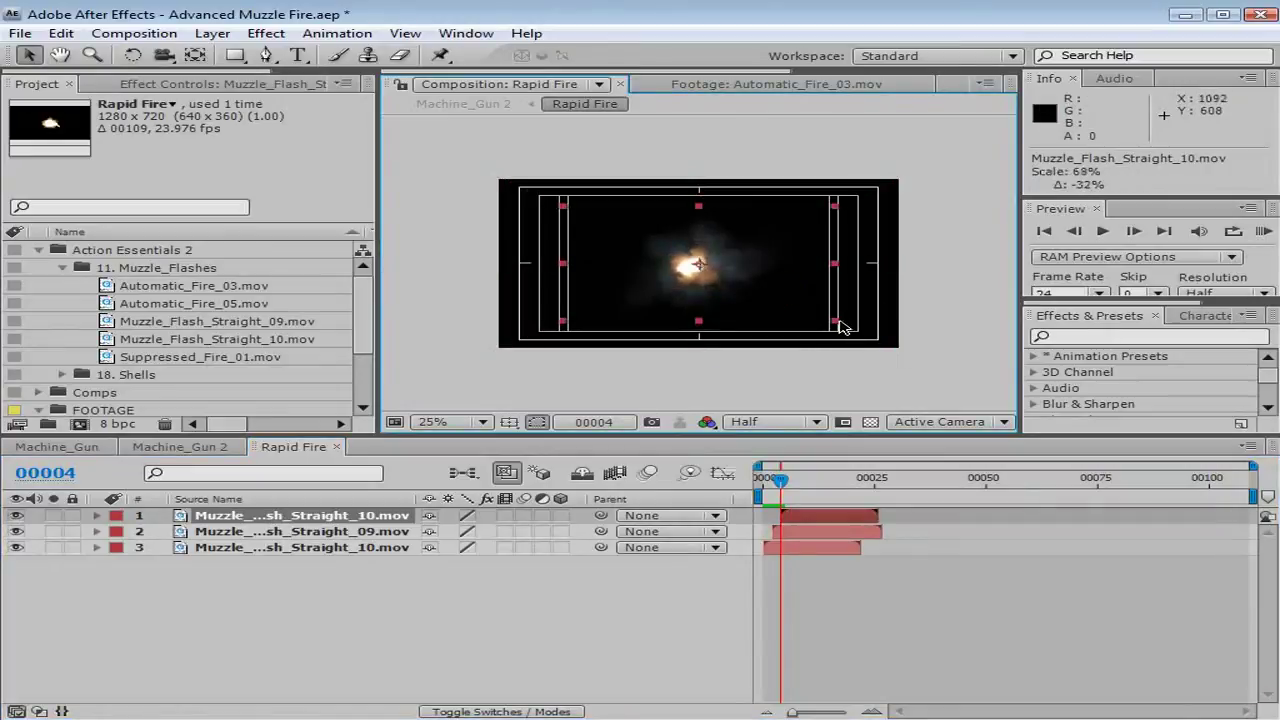
key(w)
drag(789, 303, 681, 226)
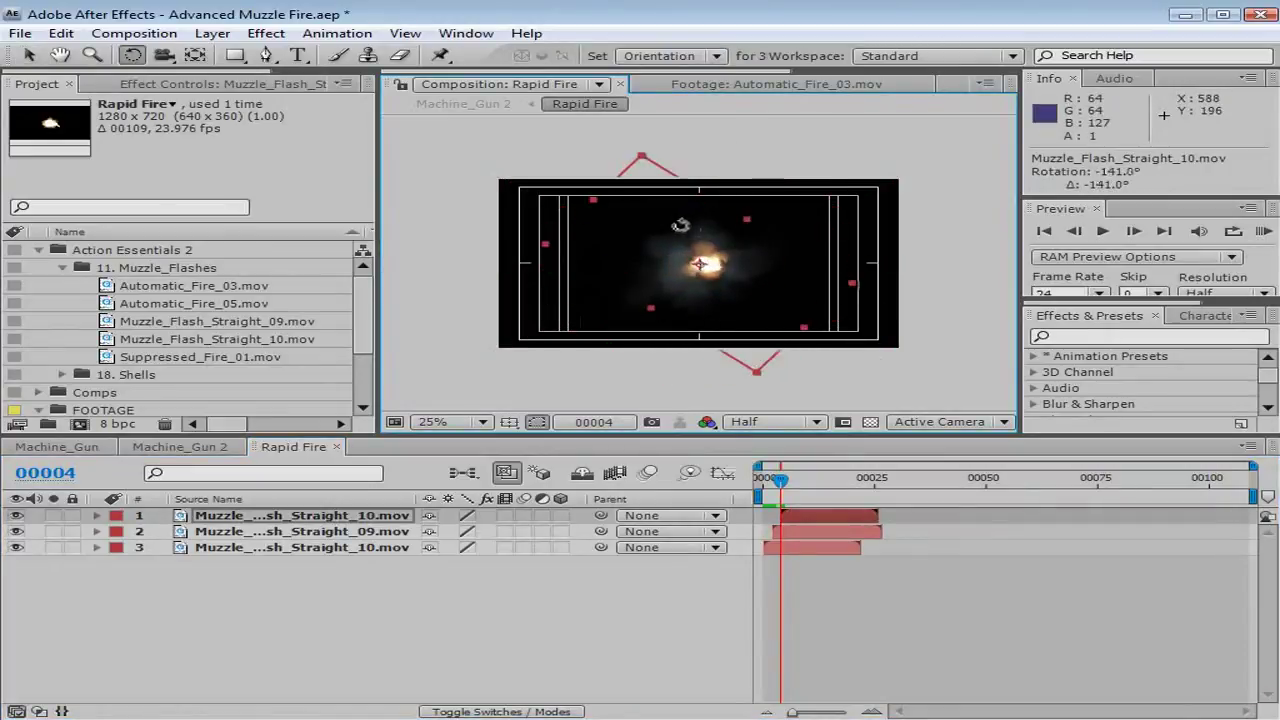
key(v)
drag(736, 297, 724, 303)
scroll(728, 302, up, 1)
scroll(706, 274, up, 2)
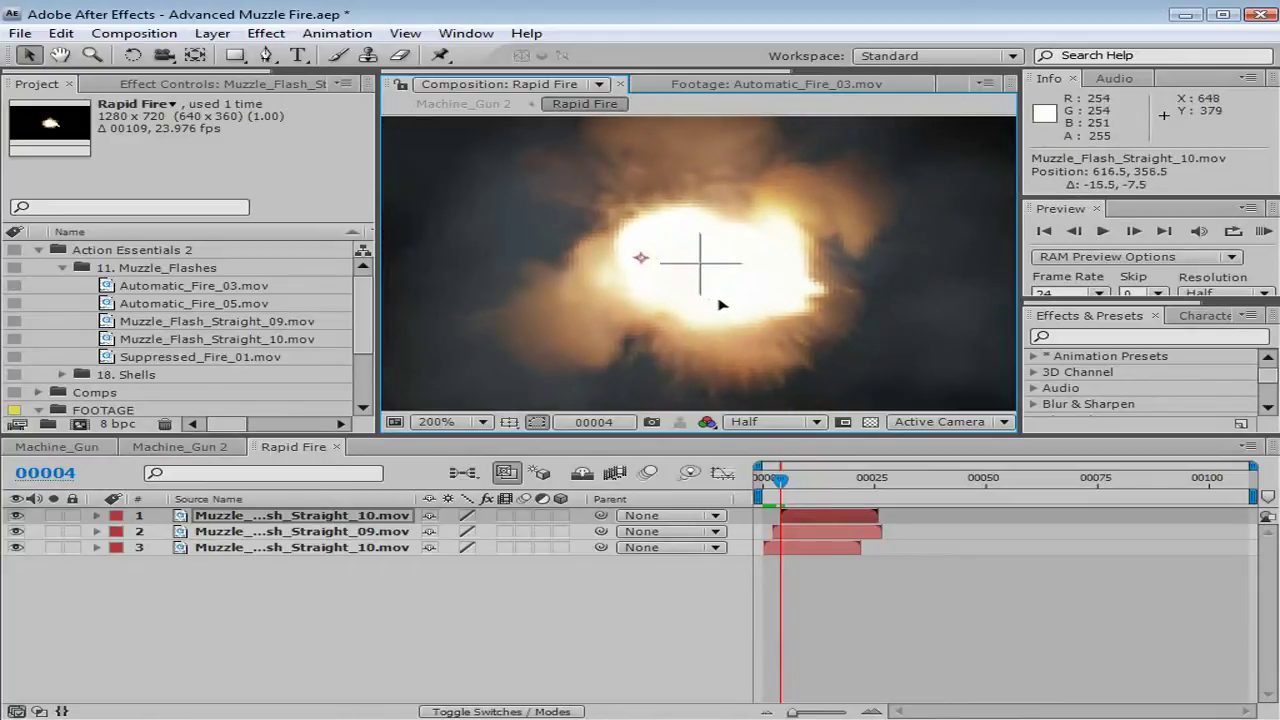
Step: Slightly offset the positions of the Straight_09 flash at frame 2 and the original Straight_10 flash at frame 0
click(771, 479)
click(787, 532)
drag(818, 287, 805, 262)
drag(774, 479, 740, 478)
click(785, 548)
drag(699, 345, 769, 314)
scroll(772, 322, down, 1)
Step: Duplicate the Muzzle_Flash_Straight_09.mov layer, place the copy at the top of the stack, and start it at frame 6
drag(760, 479, 771, 480)
click(790, 532)
key(comma)
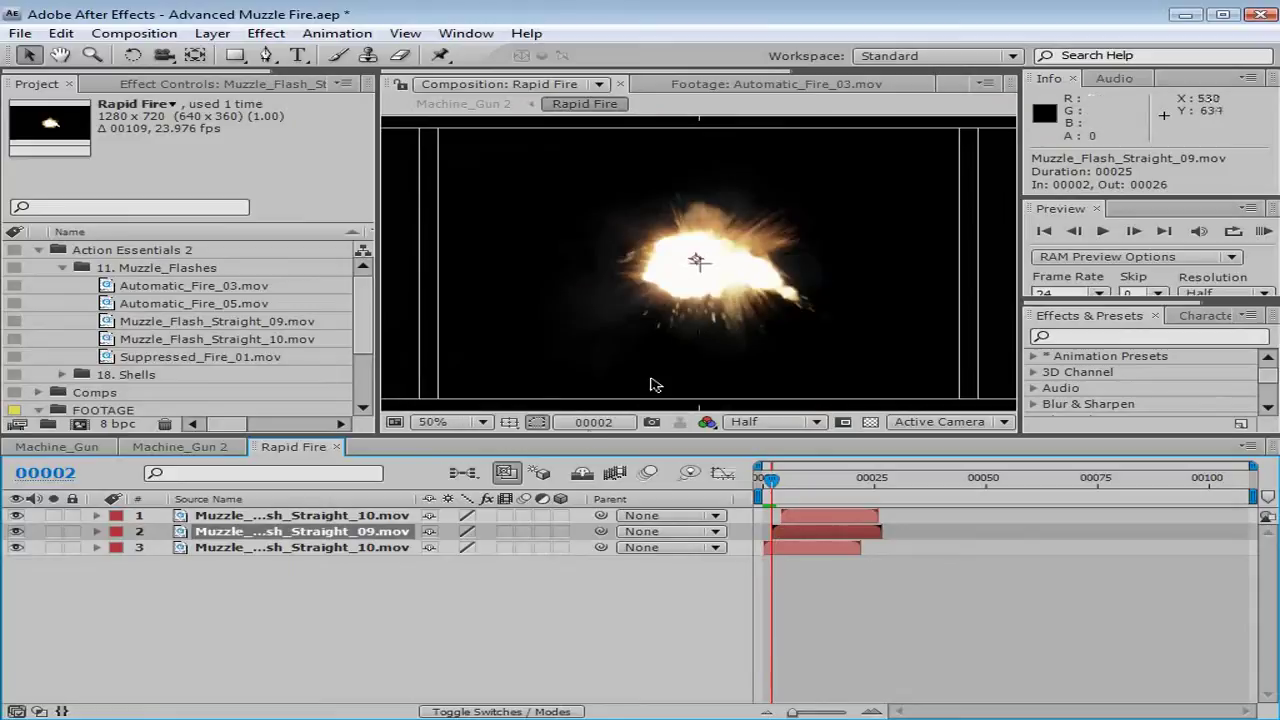
key(ctrl+d)
drag(264, 533, 257, 512)
drag(822, 516, 851, 516)
drag(771, 479, 813, 516)
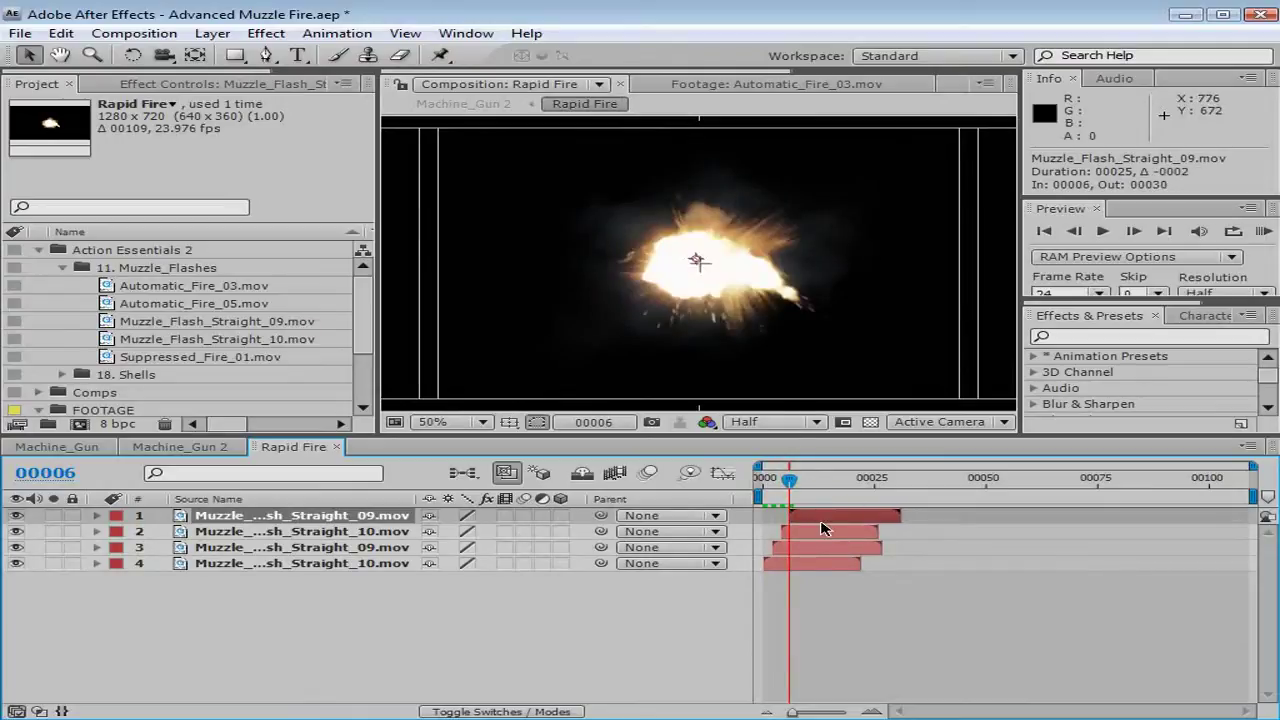
Step: Offset, scale down and rotate the top Straight_09 copy so its flash differs from the original
drag(723, 293, 728, 296)
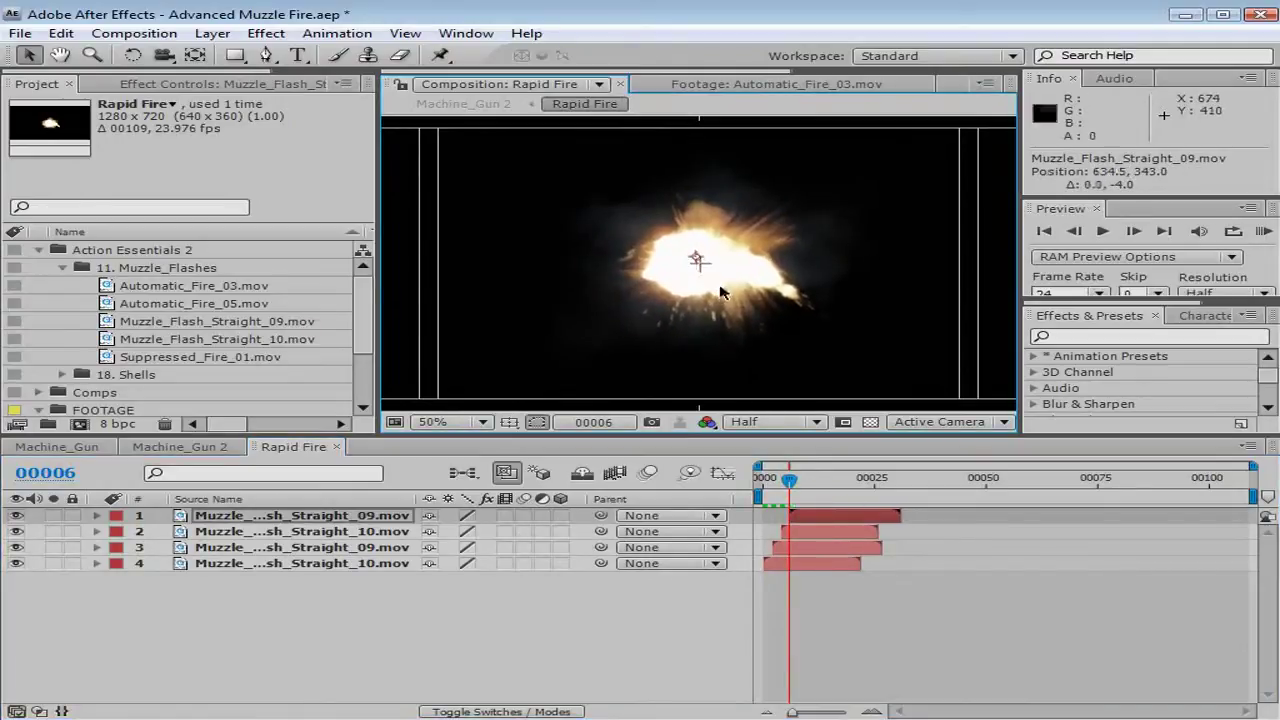
key(comma)
drag(891, 347, 734, 281)
key(w)
key(v)
click(866, 646)
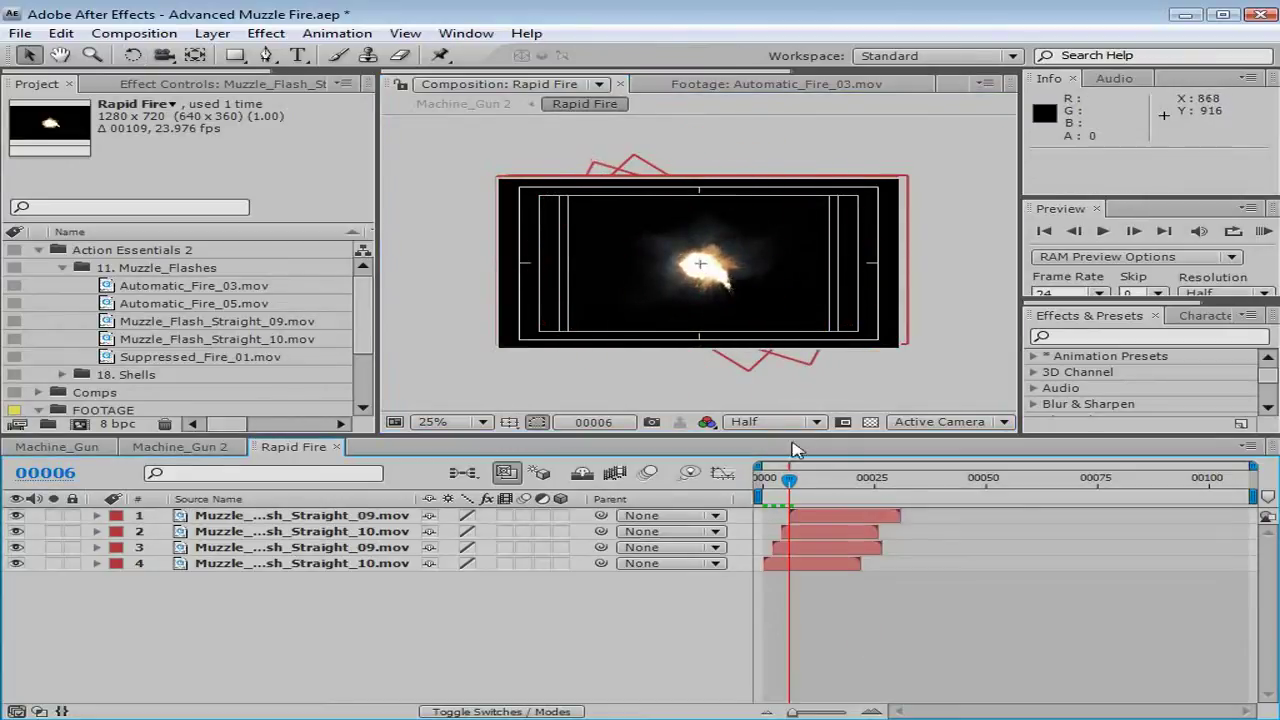
Step: Trim the lower Straight_09 layer to a single frame at frame 2
mouse_move(790, 479)
mouse_down()
mouse_move(757, 495)
mouse_move(1010, 484)
mouse_move(772, 484)
mouse_move(1034, 484)
mouse_move(780, 484)
mouse_up()
key(=)
key(=)
click(802, 481)
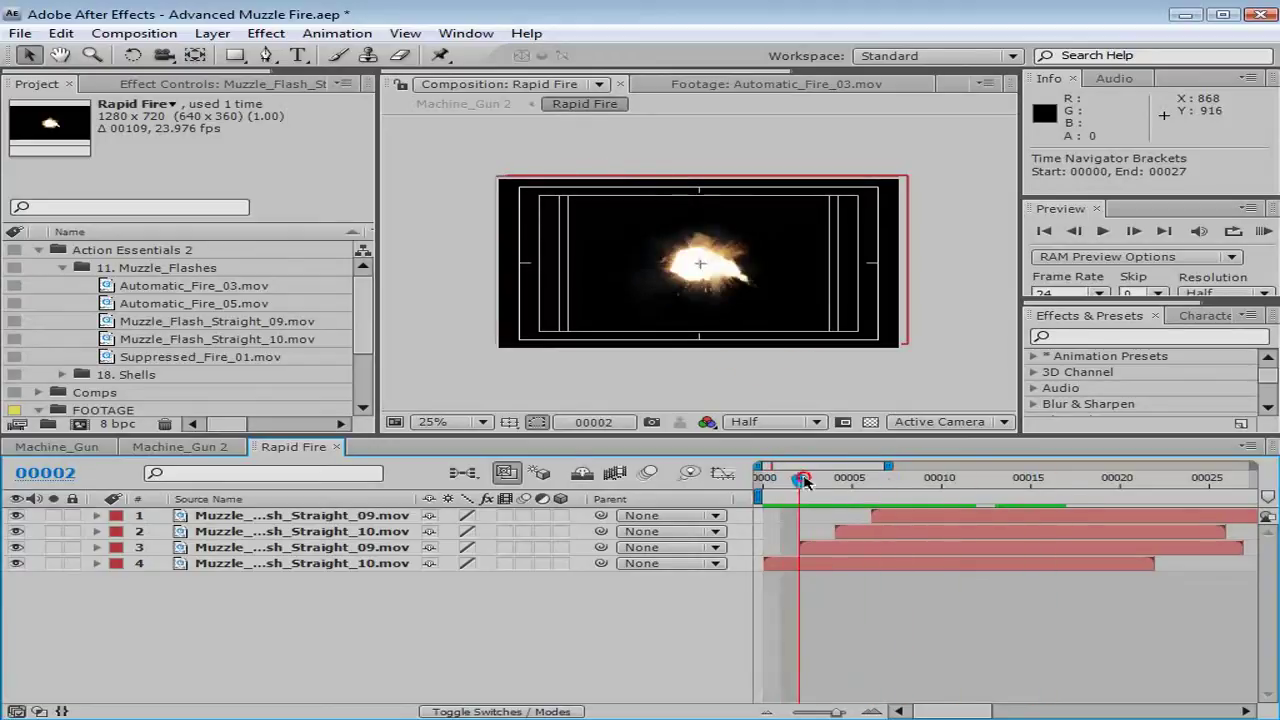
click(826, 551)
drag(1230, 557, 816, 557)
Step: Trim the top Straight_09 layer to a single frame at frame 6, and scrub through the sequence to check it
click(880, 516)
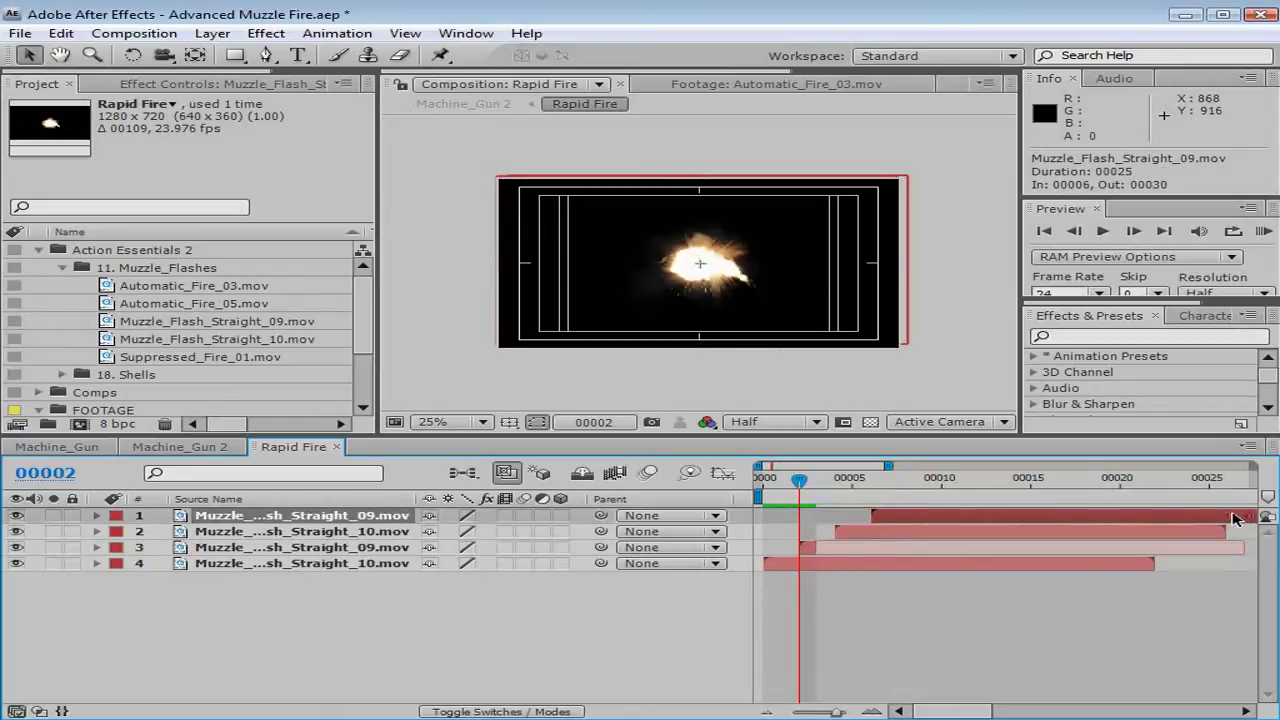
click(870, 480)
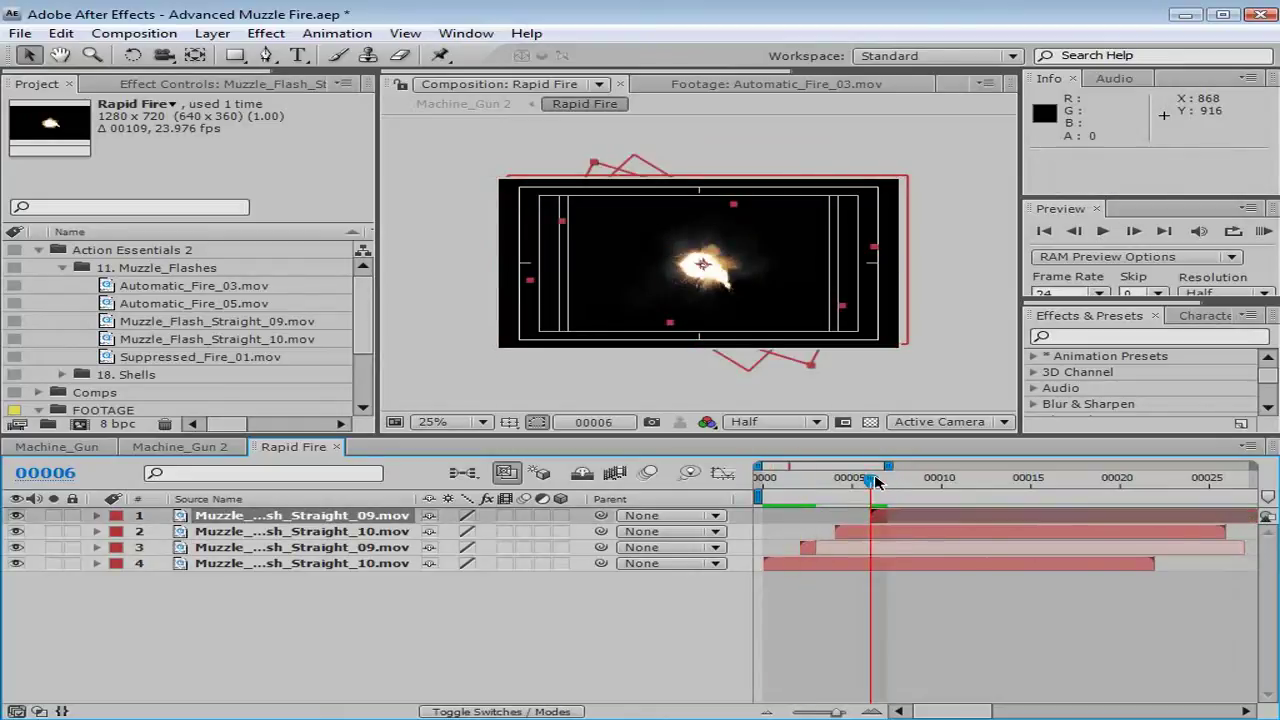
click(903, 609)
drag(868, 480, 895, 589)
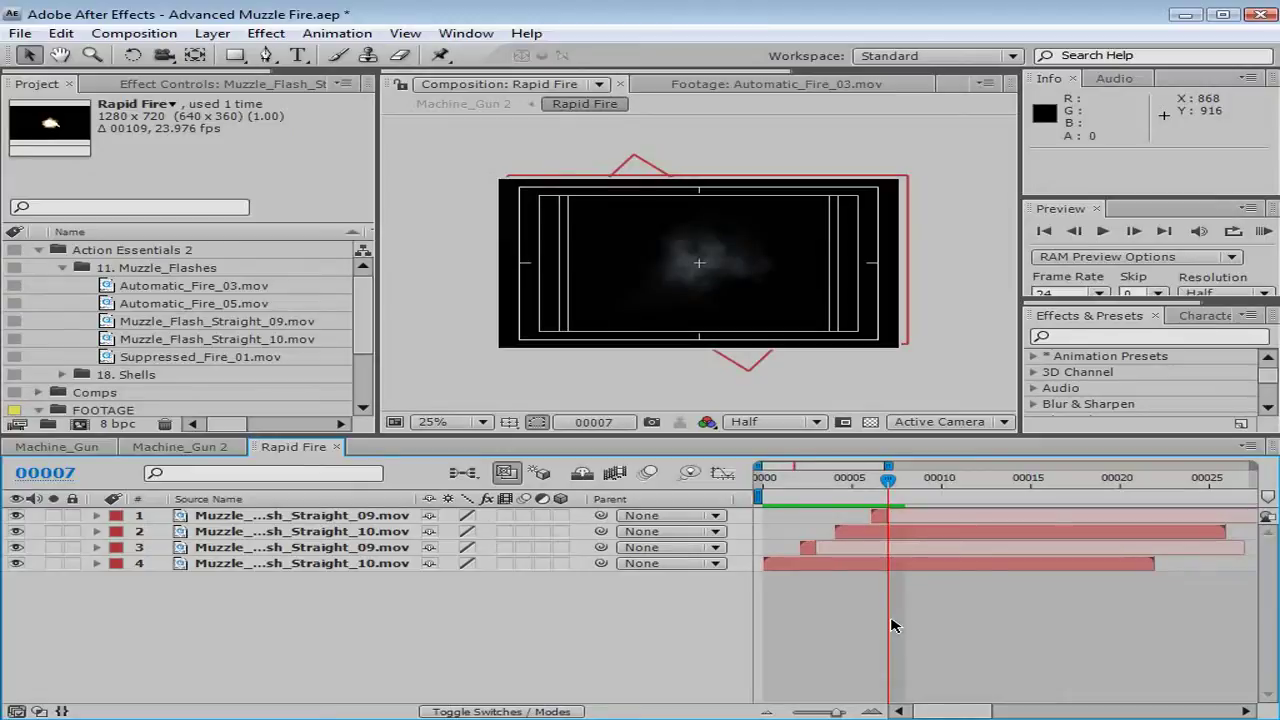
drag(869, 487, 752, 505)
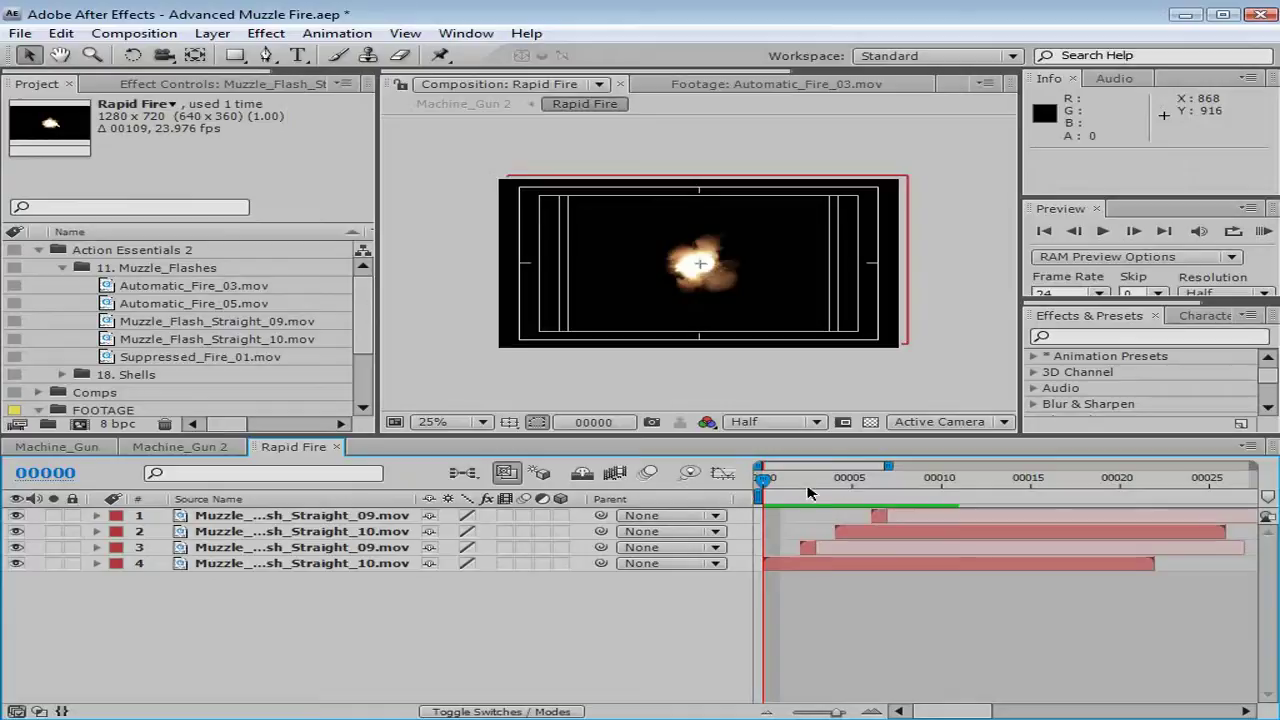
mouse_move(768, 480)
mouse_down()
mouse_move(908, 497)
mouse_move(763, 490)
mouse_up()
Step: Duplicate all four flash layers, stack the copies above the originals, and shift them to begin at frame 8
key(period)
key(minus)
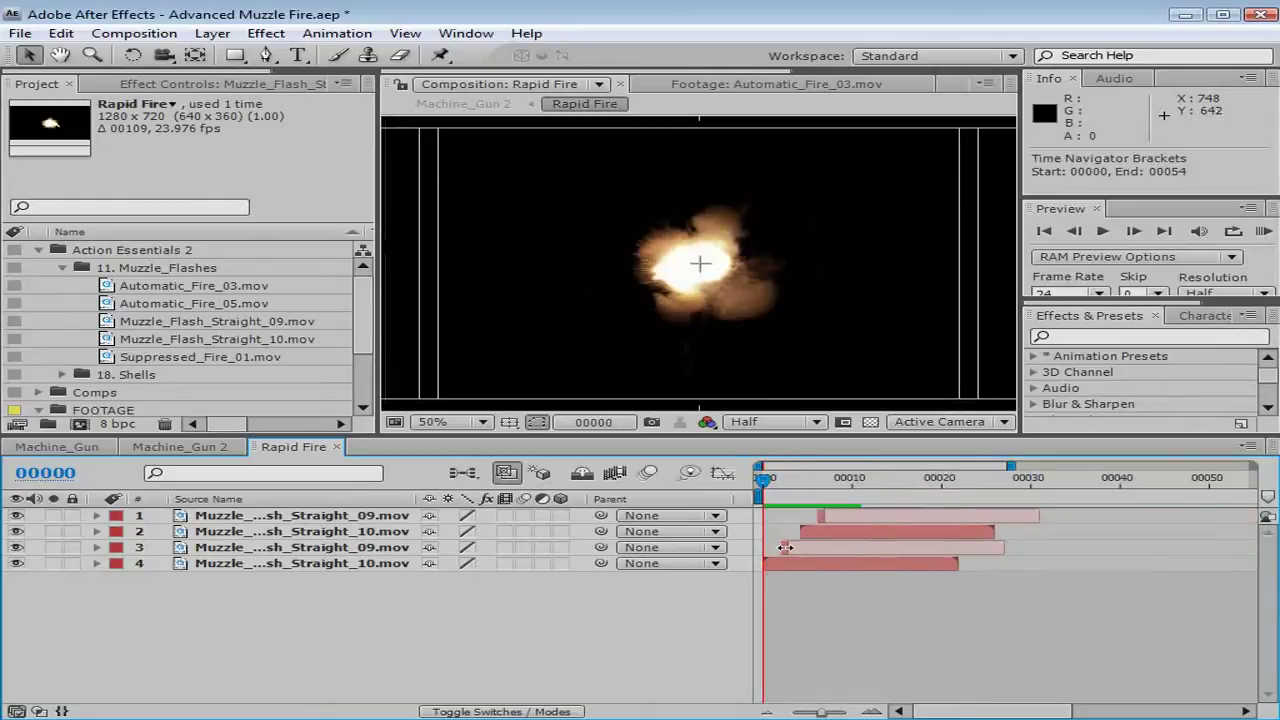
click(271, 563)
shift+click(273, 516)
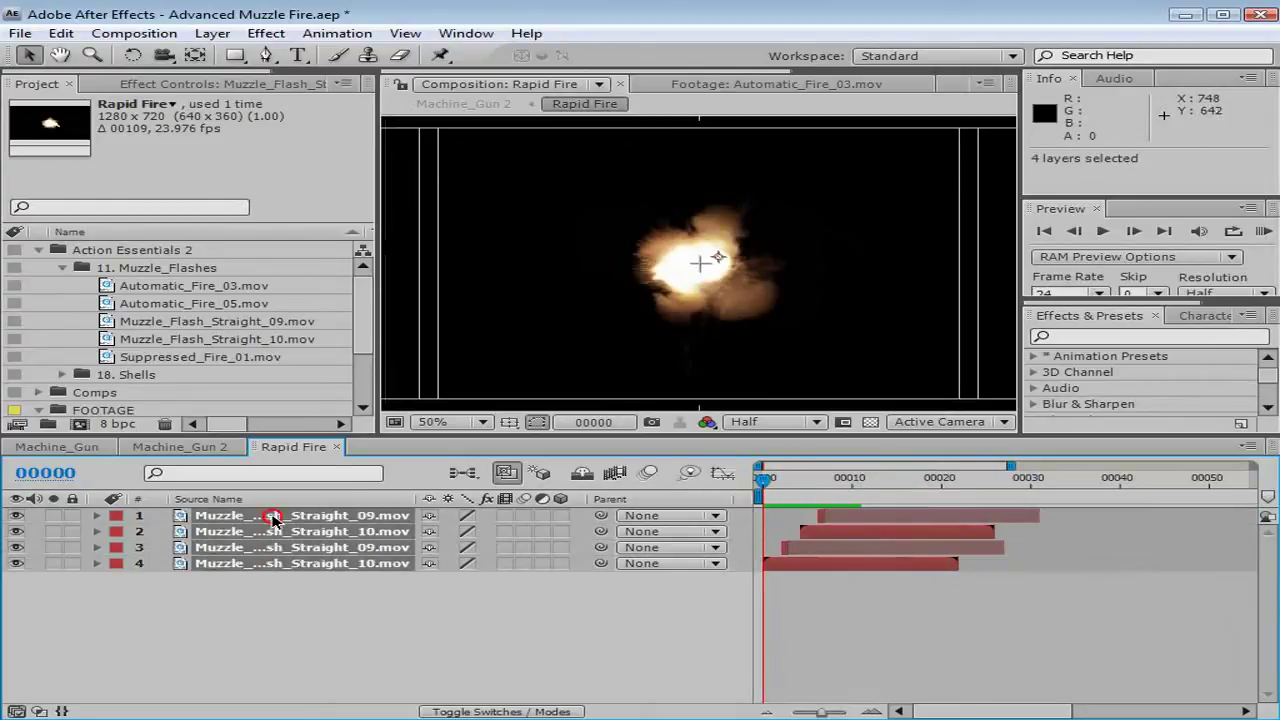
click(61, 33)
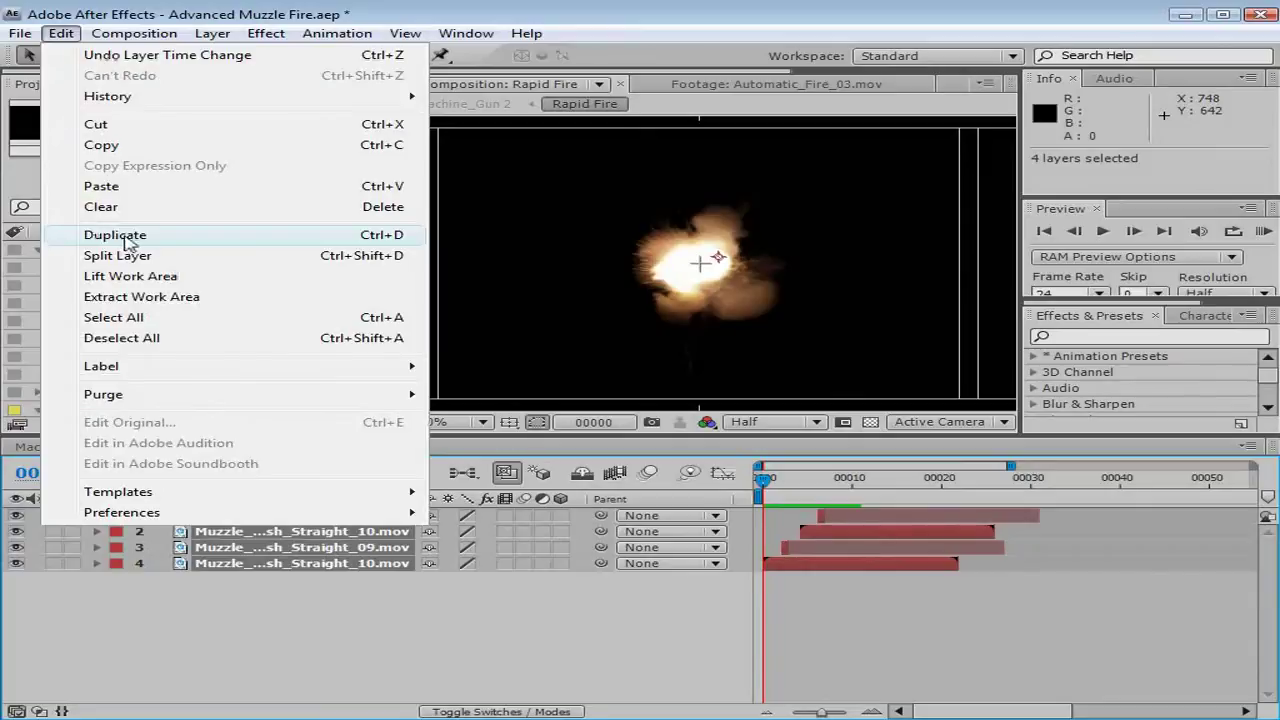
click(115, 235)
drag(220, 613, 236, 530)
drag(787, 563, 857, 565)
key(space)
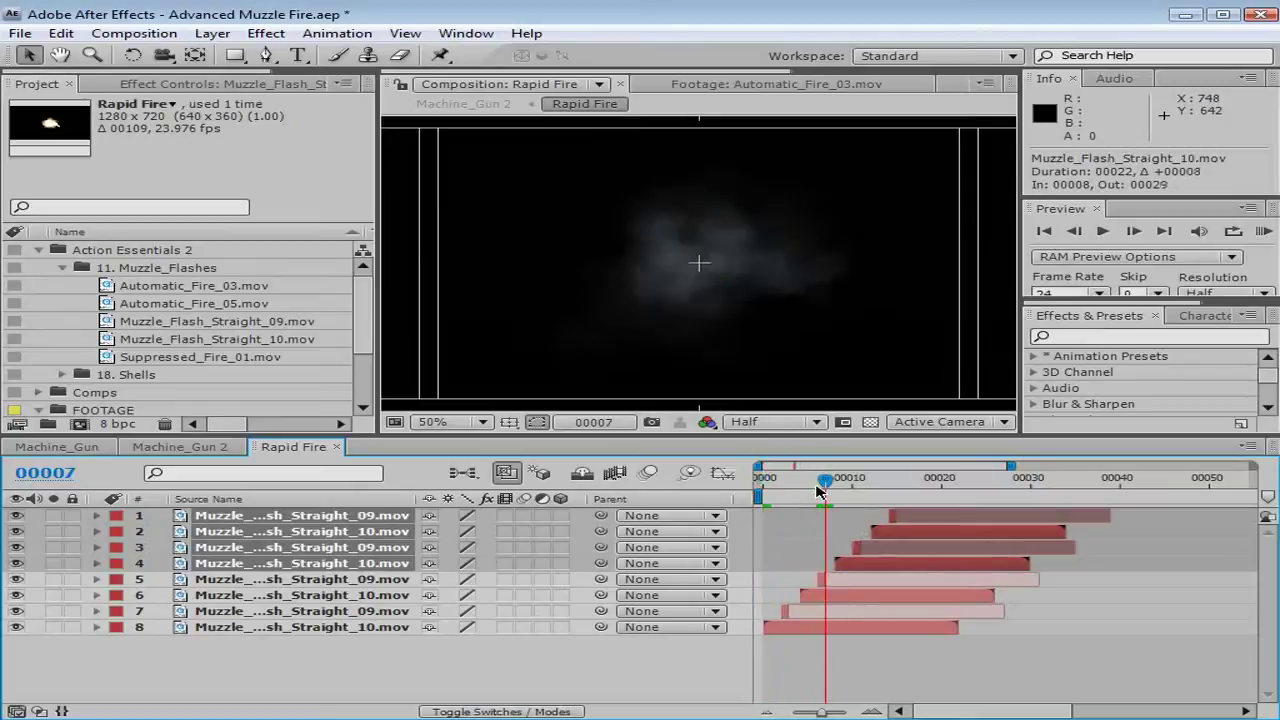
drag(836, 478, 886, 483)
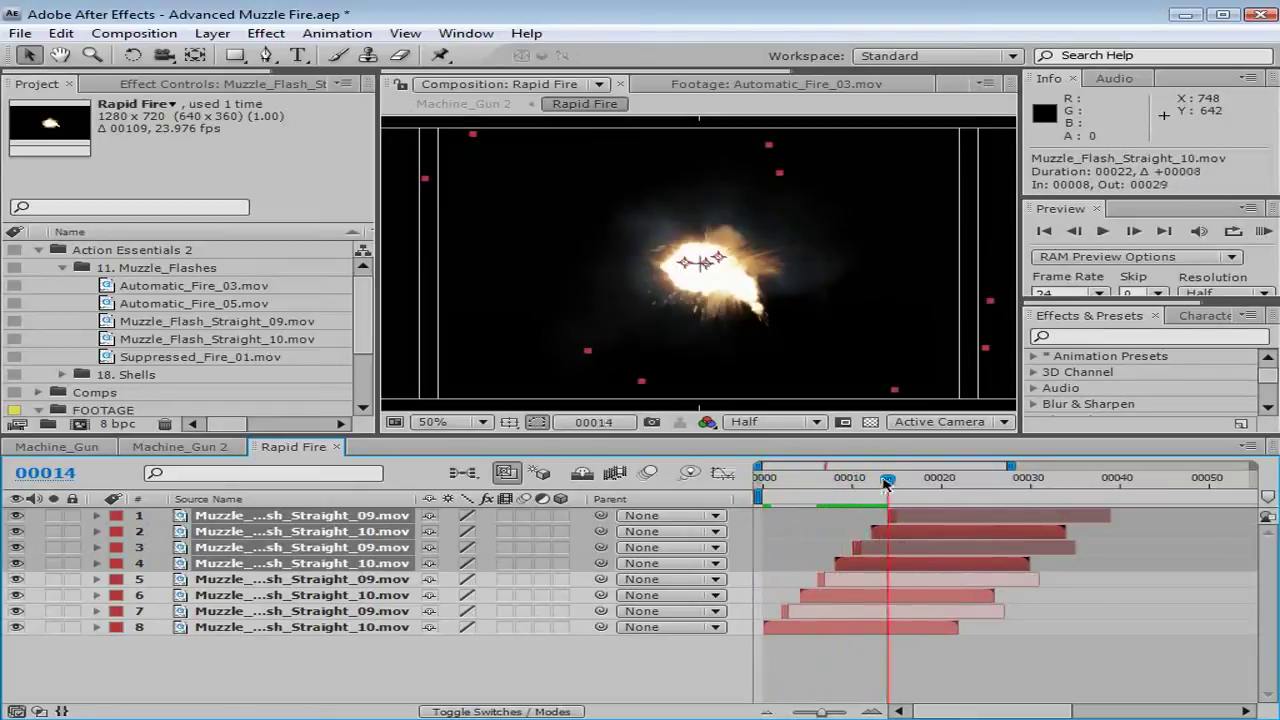
Step: Duplicate the four selected flash layers again, stack the copies on top, and shift them to begin at frame 16
key(ctrl+d)
drag(276, 602, 272, 516)
drag(870, 558, 928, 561)
drag(890, 482, 743, 533)
key(comma)
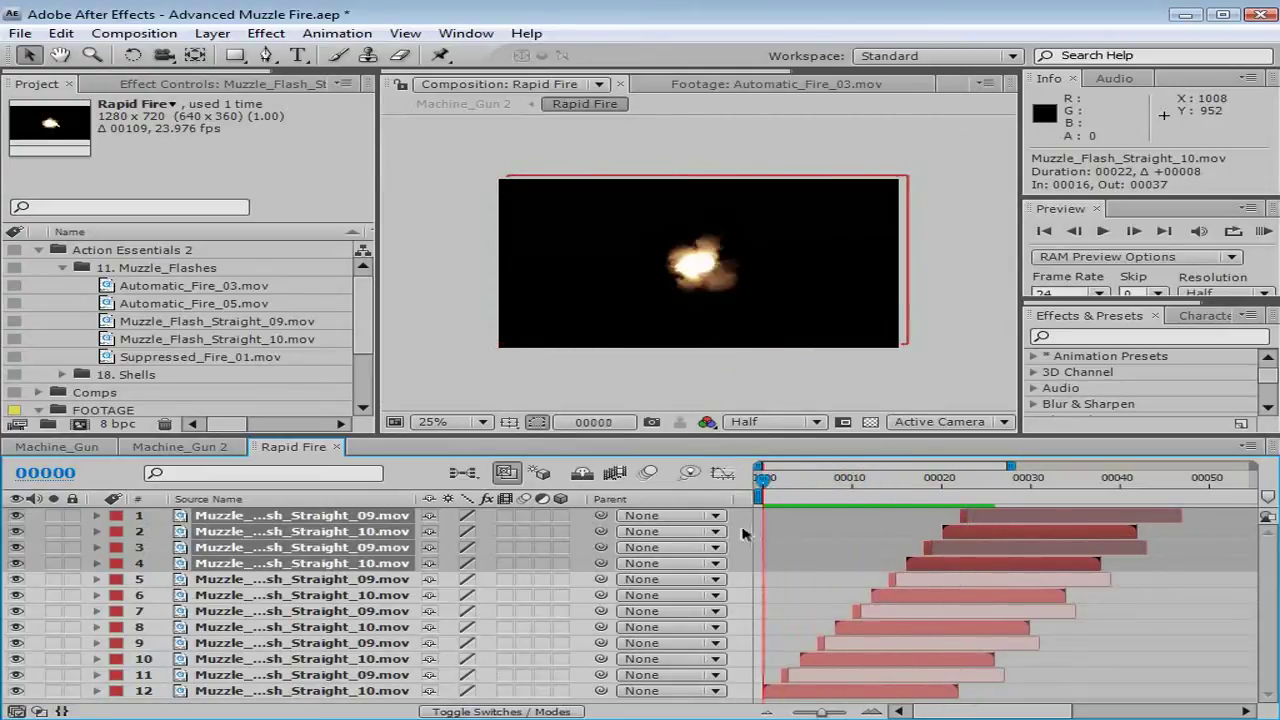
Step: Close the Rapid Fire timeline and shift the Rapid Fire layer in Machine_Gun 2 to start at frame 14
click(337, 447)
click(240, 515)
scroll(688, 270, up, 1)
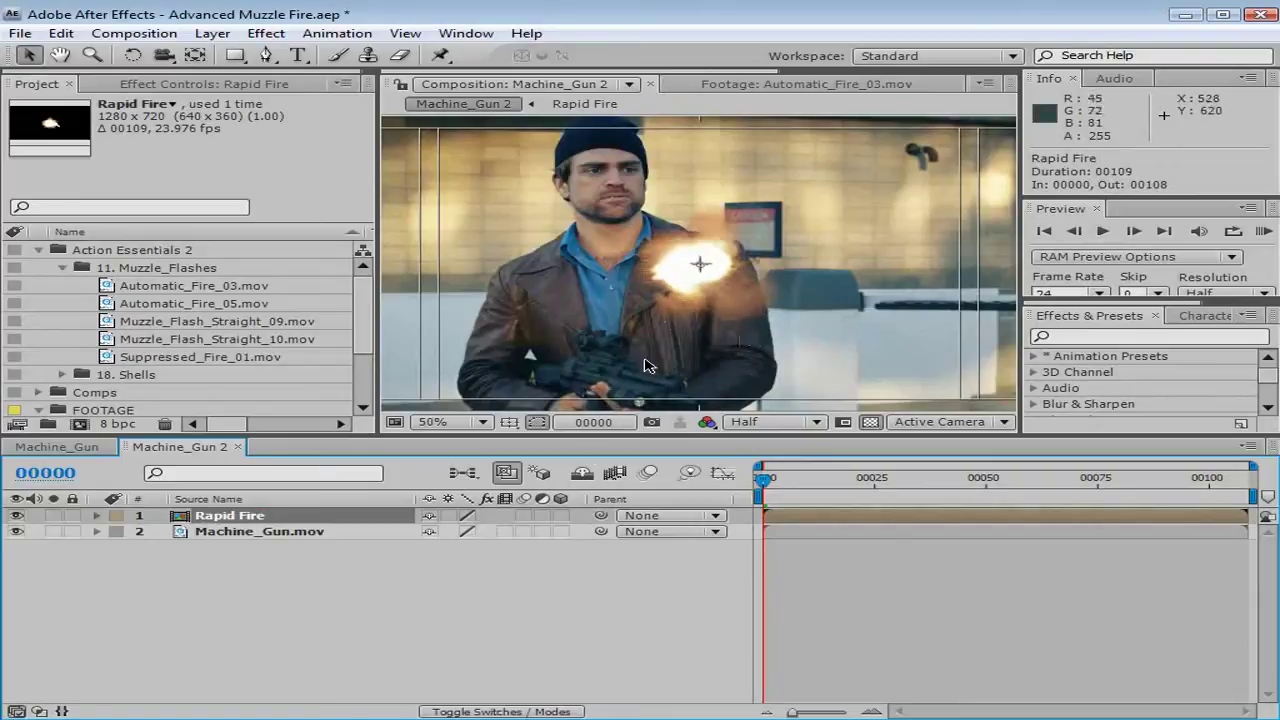
click(772, 421)
click(776, 493)
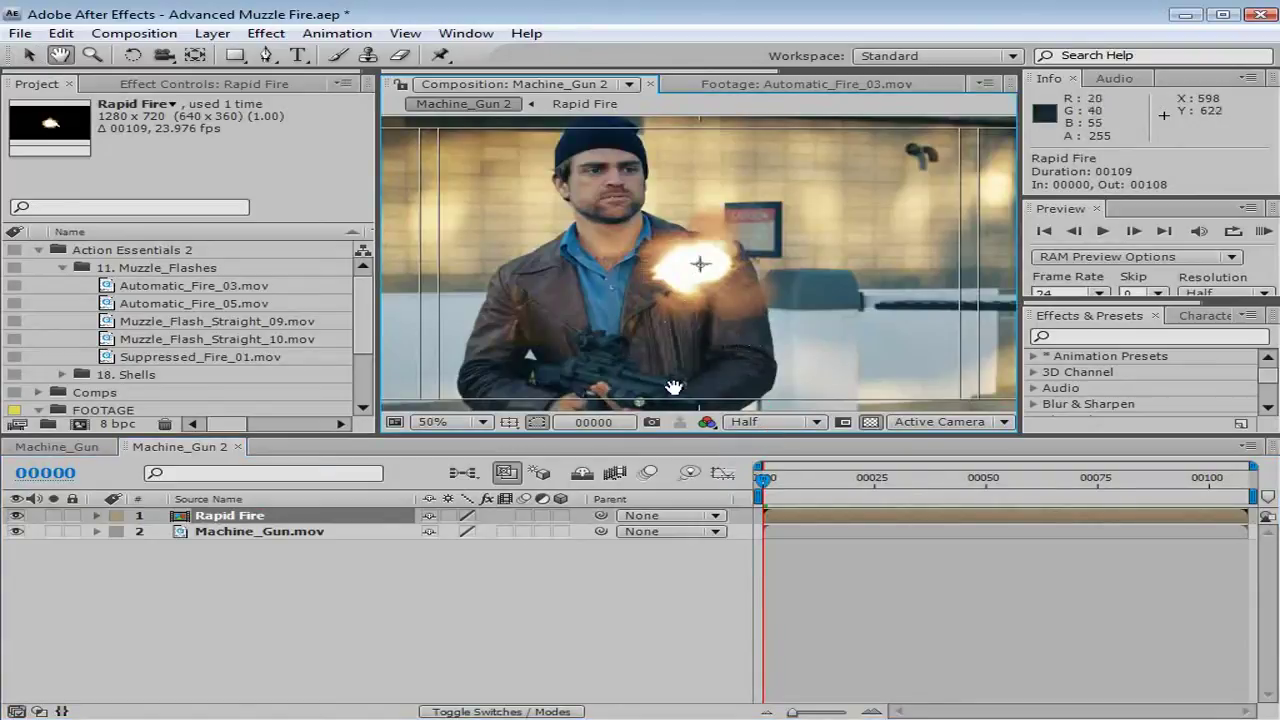
drag(674, 389, 678, 332)
drag(785, 486, 836, 524)
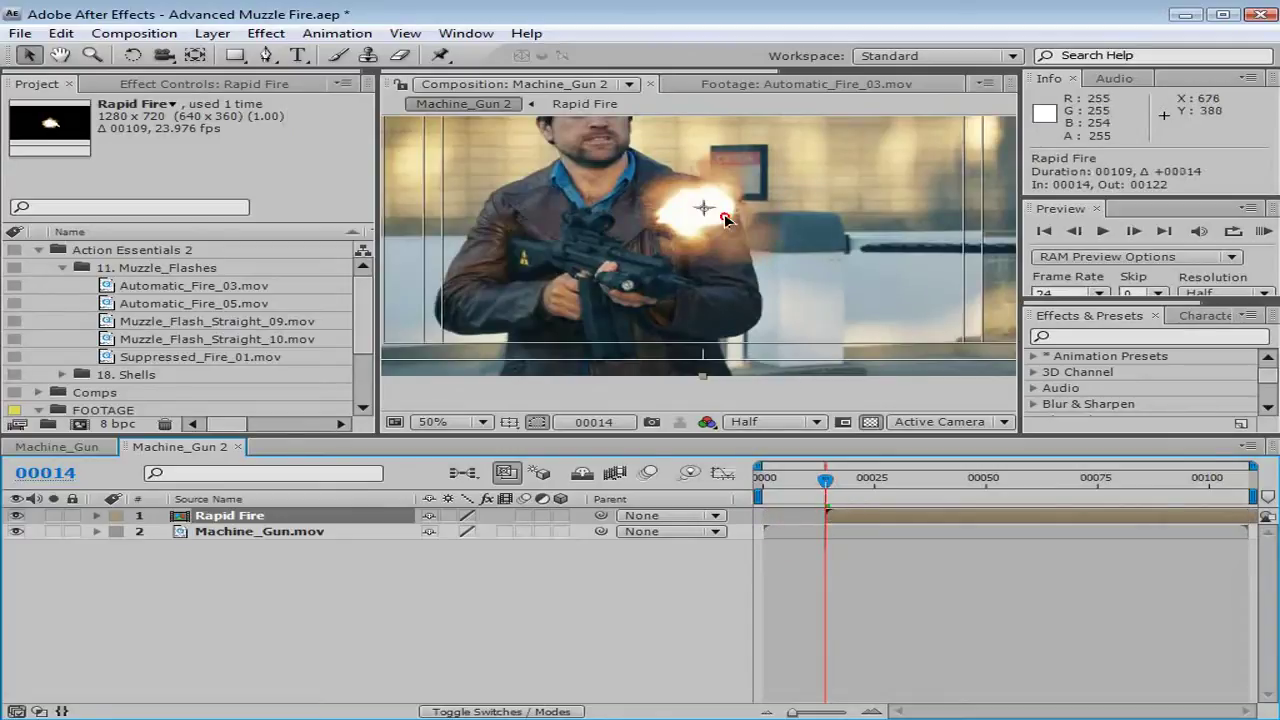
Step: Scale the Rapid Fire layer to about 51% and place it at the end of the gun barrel, at about 632, 520
drag(725, 217, 698, 266)
scroll(700, 270, down, 1)
drag(886, 348, 806, 303)
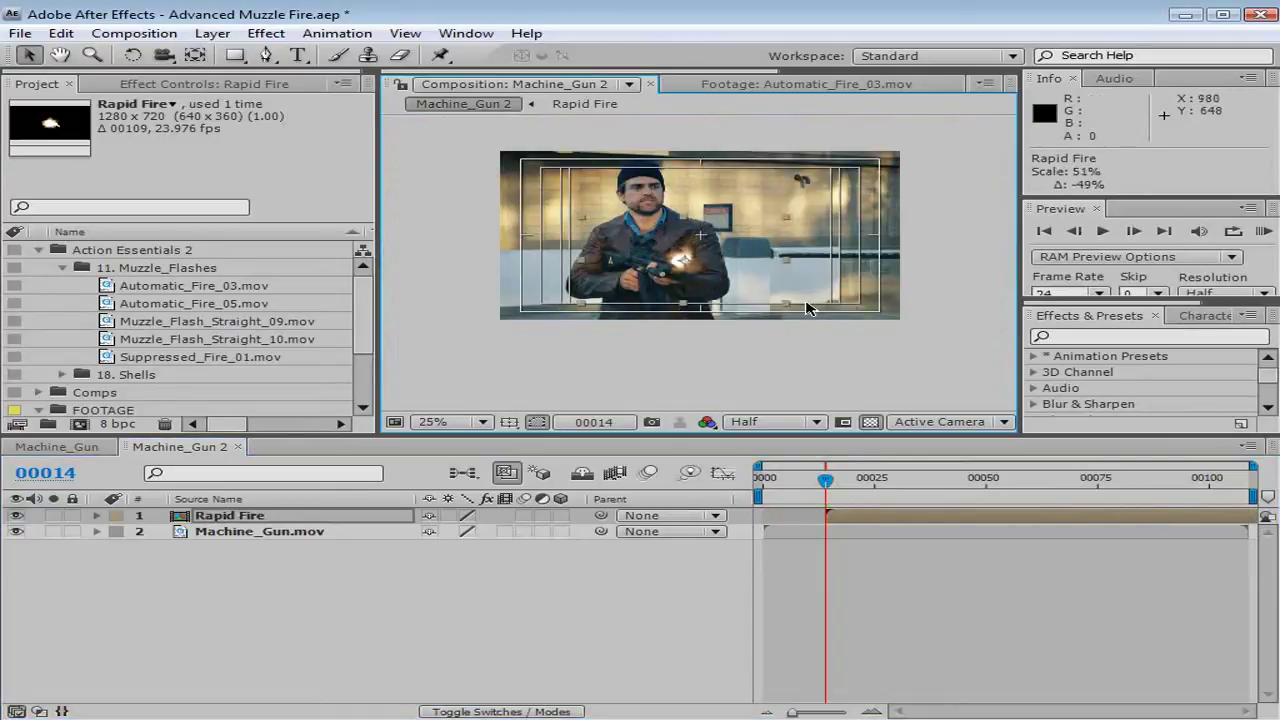
scroll(808, 308, up, 1)
drag(688, 285, 700, 312)
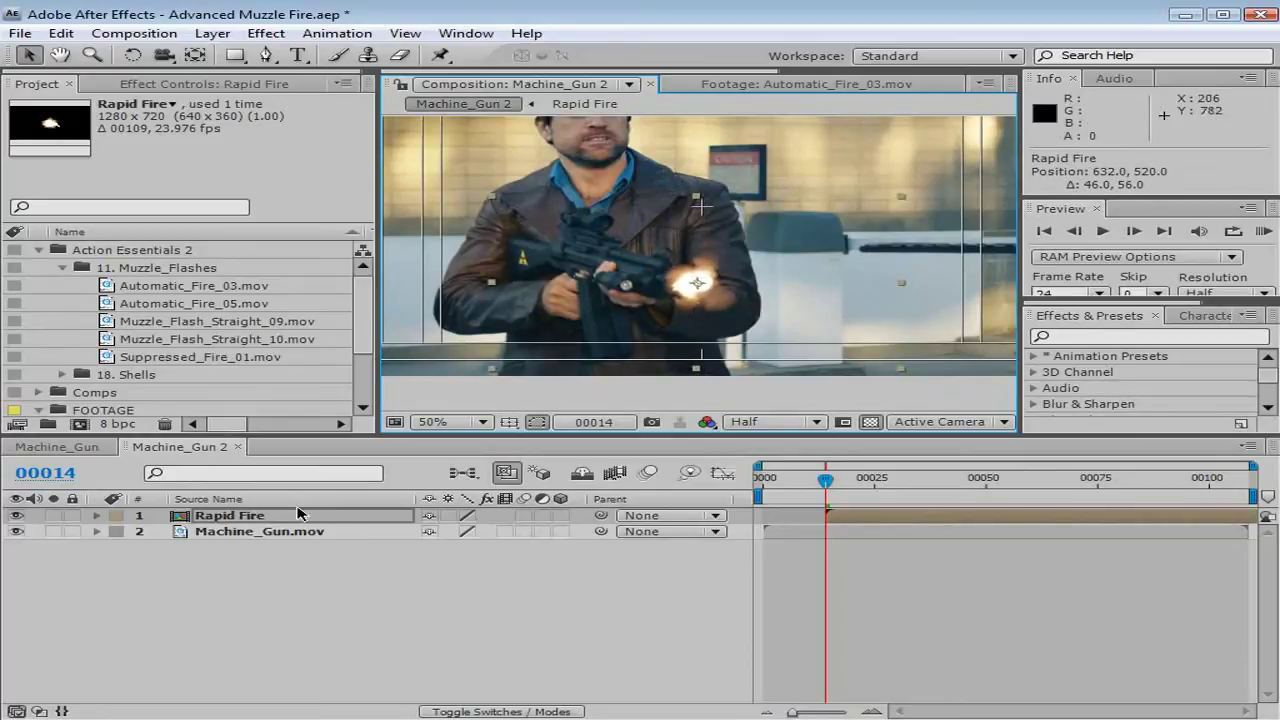
Step: Lower the Rapid Fire layer's opacity to 28% and set its first position keyframe at frame 14
key(t)
drag(430, 531, 337, 535)
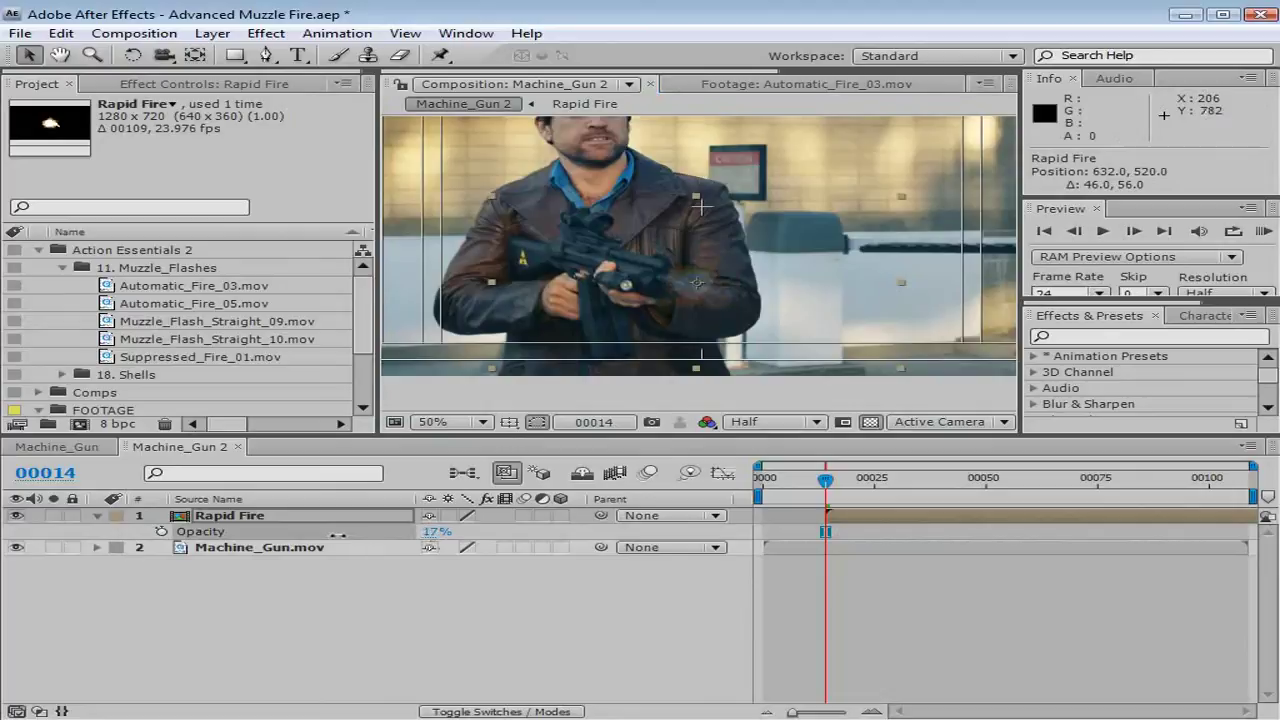
click(207, 517)
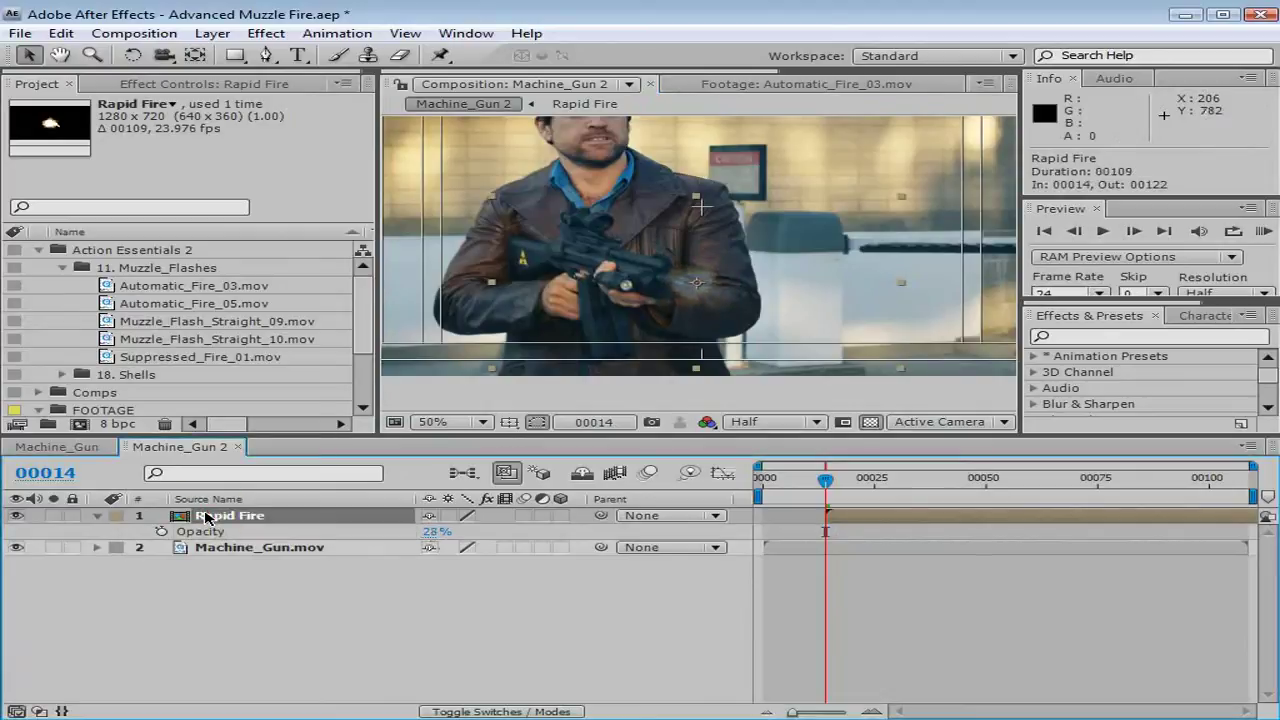
click(161, 531)
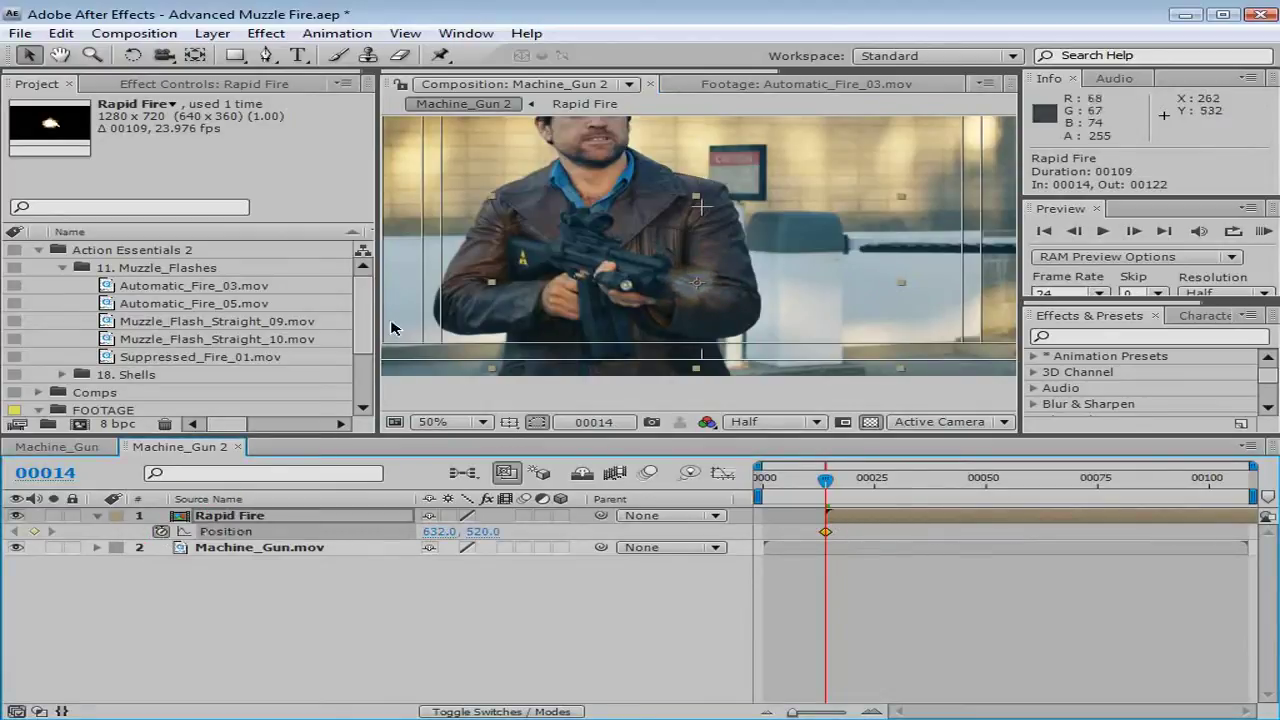
Step: Keyframe the Rapid Fire layer's position to follow the rising gun barrel from frame 16 to frame 24
scroll(680, 284, up, 2)
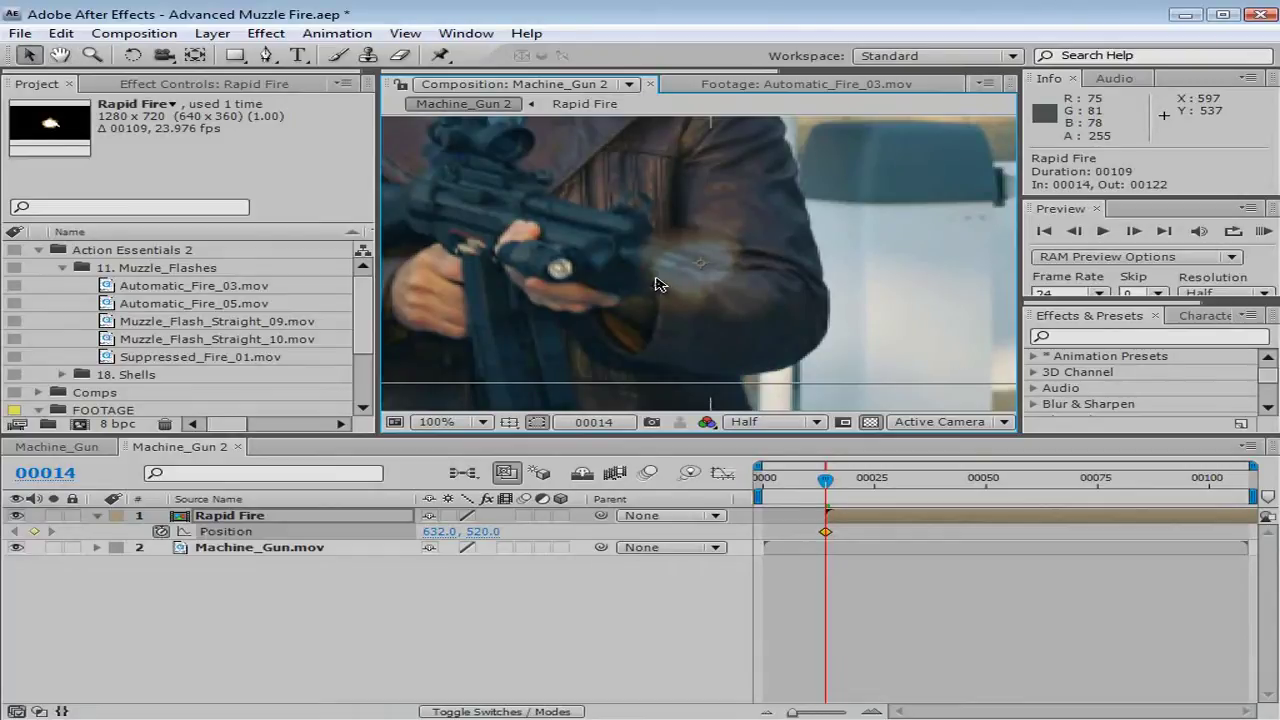
key(Page_Down)
key(Page_Down)
drag(716, 304, 733, 264)
key(Page_Down)
key(Page_Down)
key(Page_Down)
key(Page_Down)
key(Page_Down)
key(Page_Down)
key(Page_Down)
key(Page_Down)
drag(738, 214, 741, 186)
Step: Continue matching the Rapid Fire layer's position to the gun barrel through about frame 41
scroll(720, 225, down, 1)
key(space)
drag(779, 229, 743, 312)
key(v)
key(Page_Down)
key(Page_Down)
key(Page_Down)
key(Page_Down)
key(Page_Down)
key(Page_Down)
key(Page_Down)
key(Page_Down)
key(Page_Down)
key(Page_Down)
key(Page_Down)
key(Page_Down)
key(Page_Down)
key(Page_Down)
key(Page_Down)
key(Page_Down)
key(Page_Down)
Step: Return to frame 24 and set the Rapid Fire layer's opacity to 100%
click(945, 513)
drag(945, 481, 872, 487)
click(221, 516)
key(t)
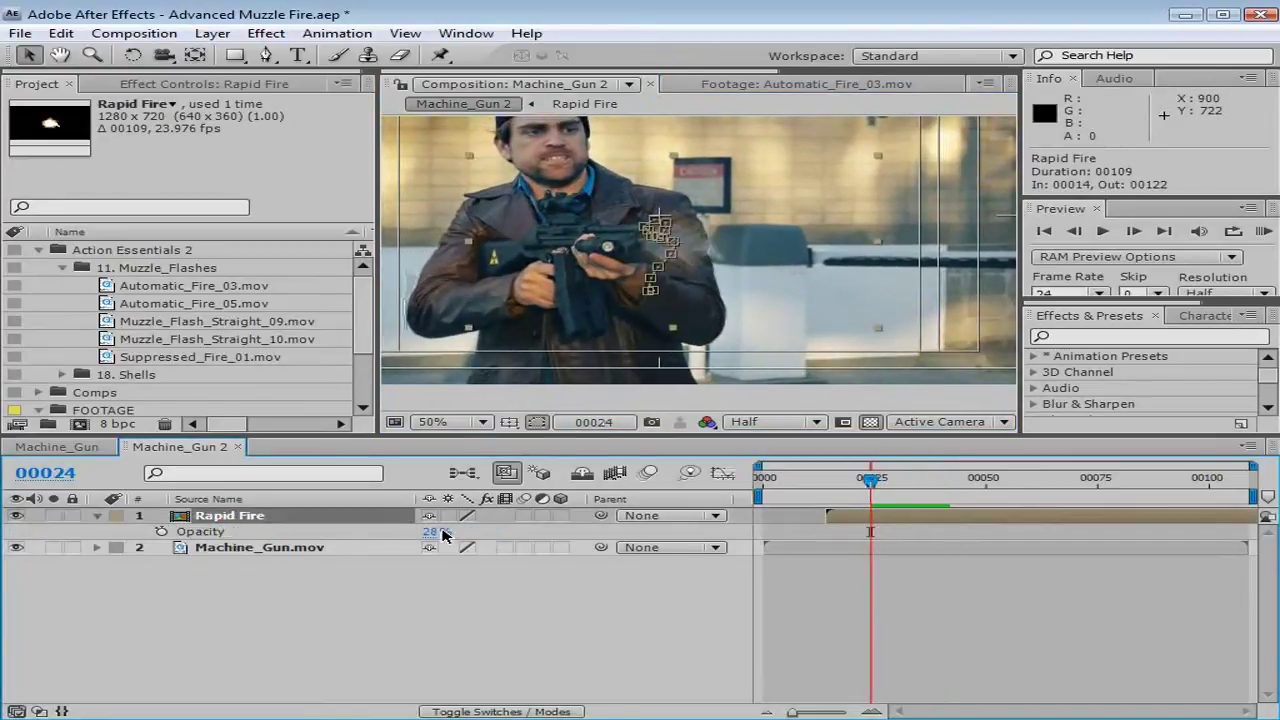
drag(440, 531, 540, 532)
click(892, 609)
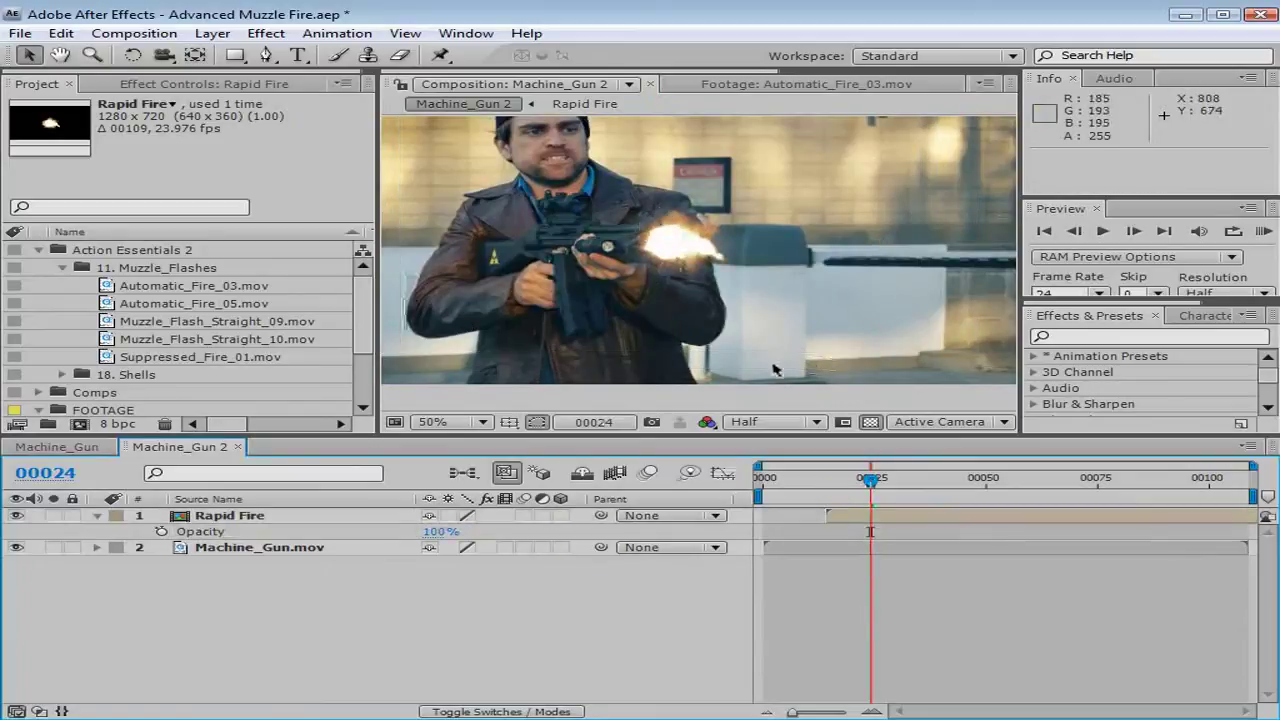
Step: Set the Rapid Fire layer's blending mode to Add, and select the Machine_Gun.mov layer
key(h)
drag(632, 351, 677, 368)
key(v)
key(F4)
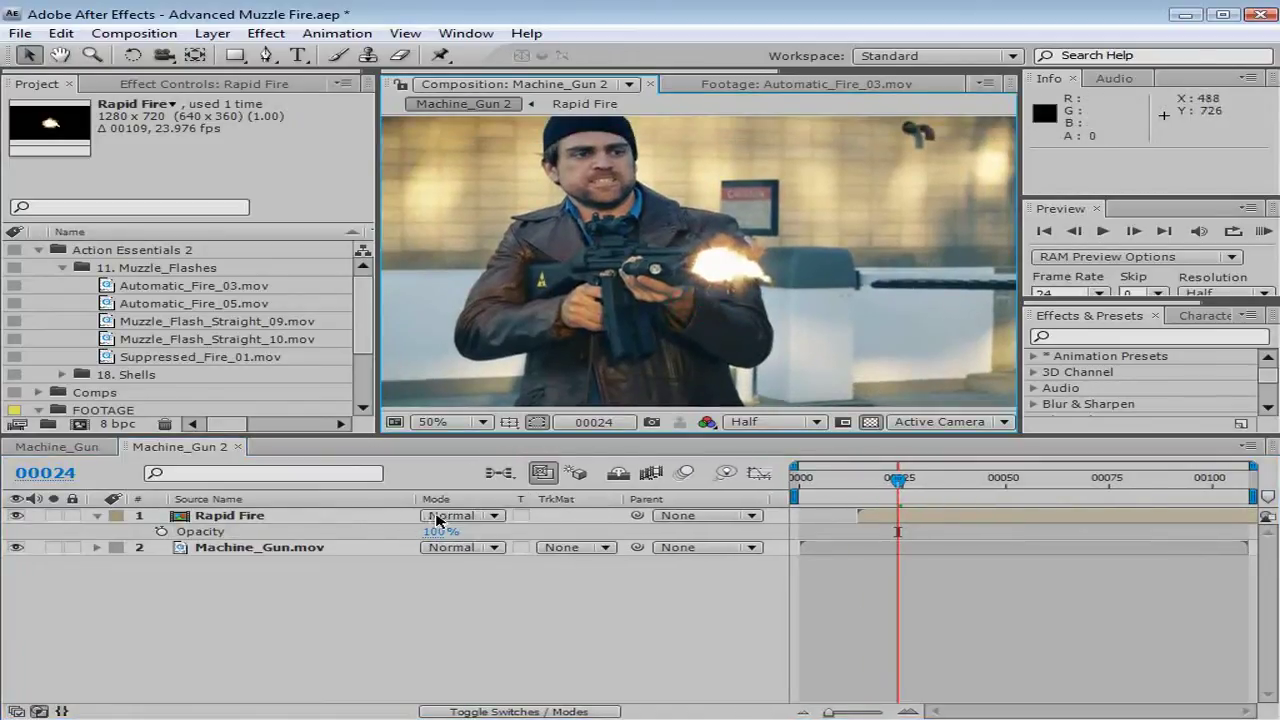
click(460, 515)
click(455, 716)
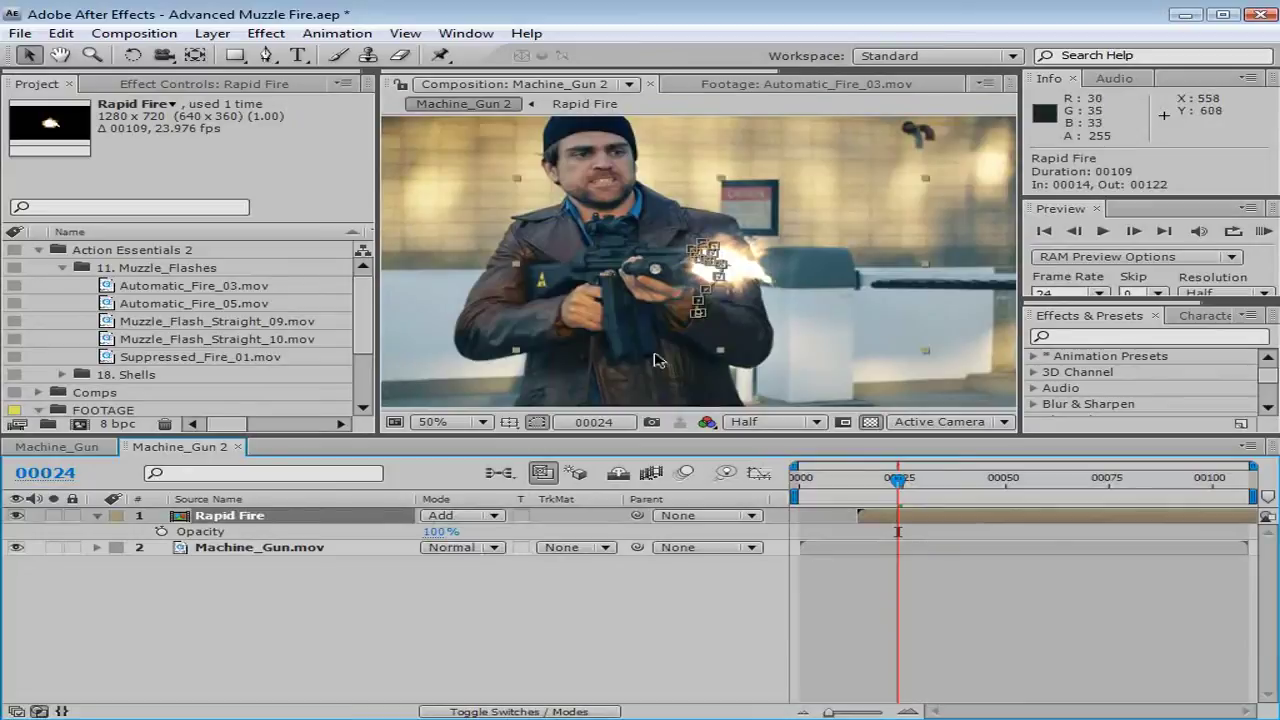
click(282, 515)
click(731, 329)
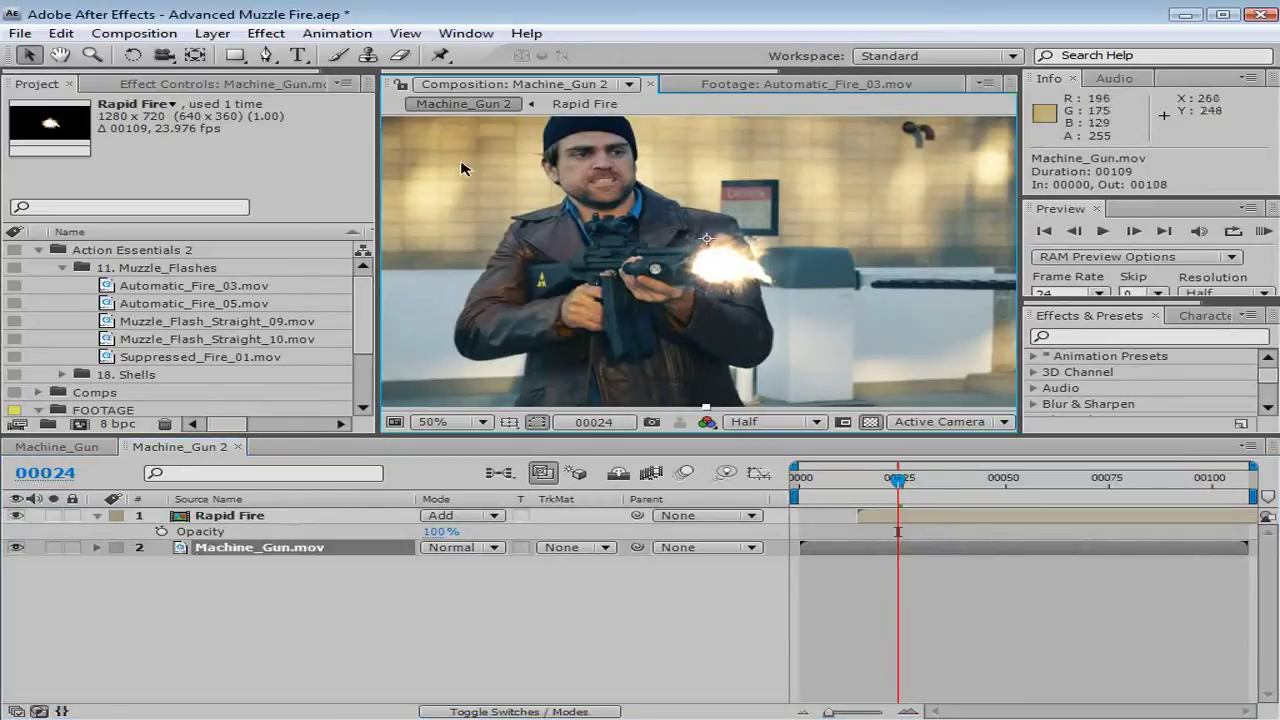
Step: Apply the Glow effect to the Rapid Fire layer and set its Glow Colors to A & B Colors
click(257, 515)
click(266, 36)
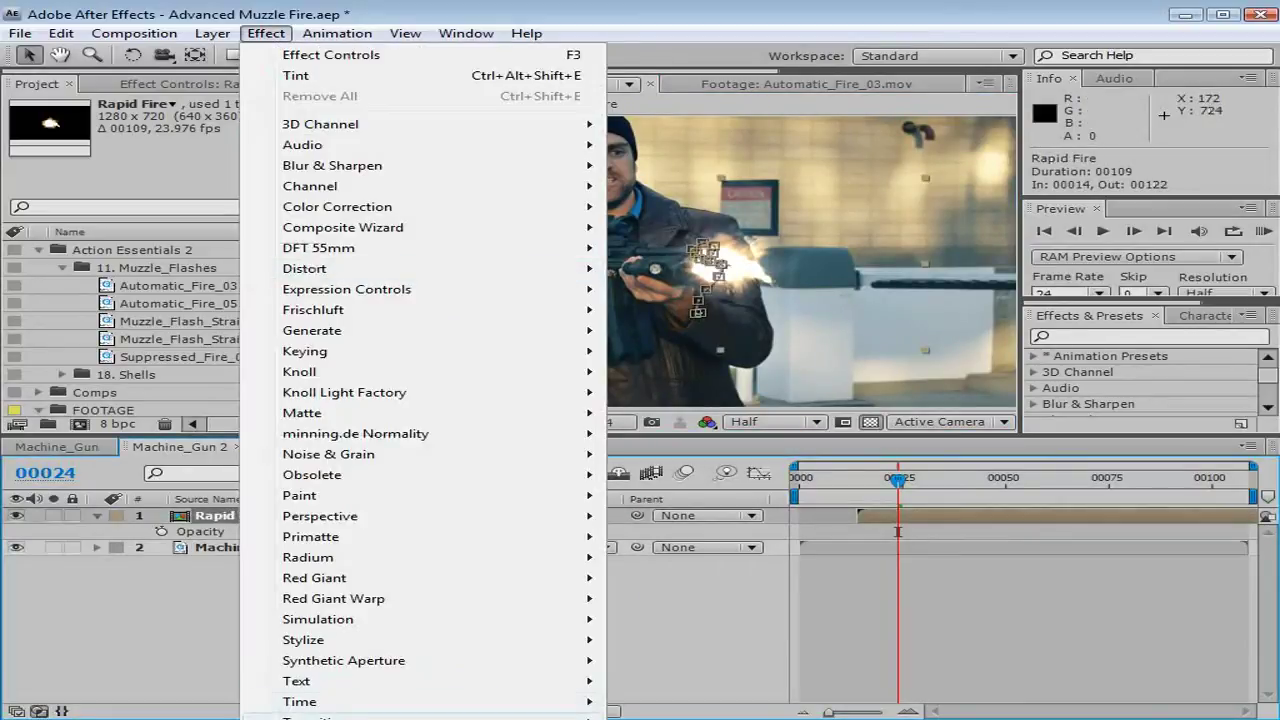
click(553, 642)
click(672, 716)
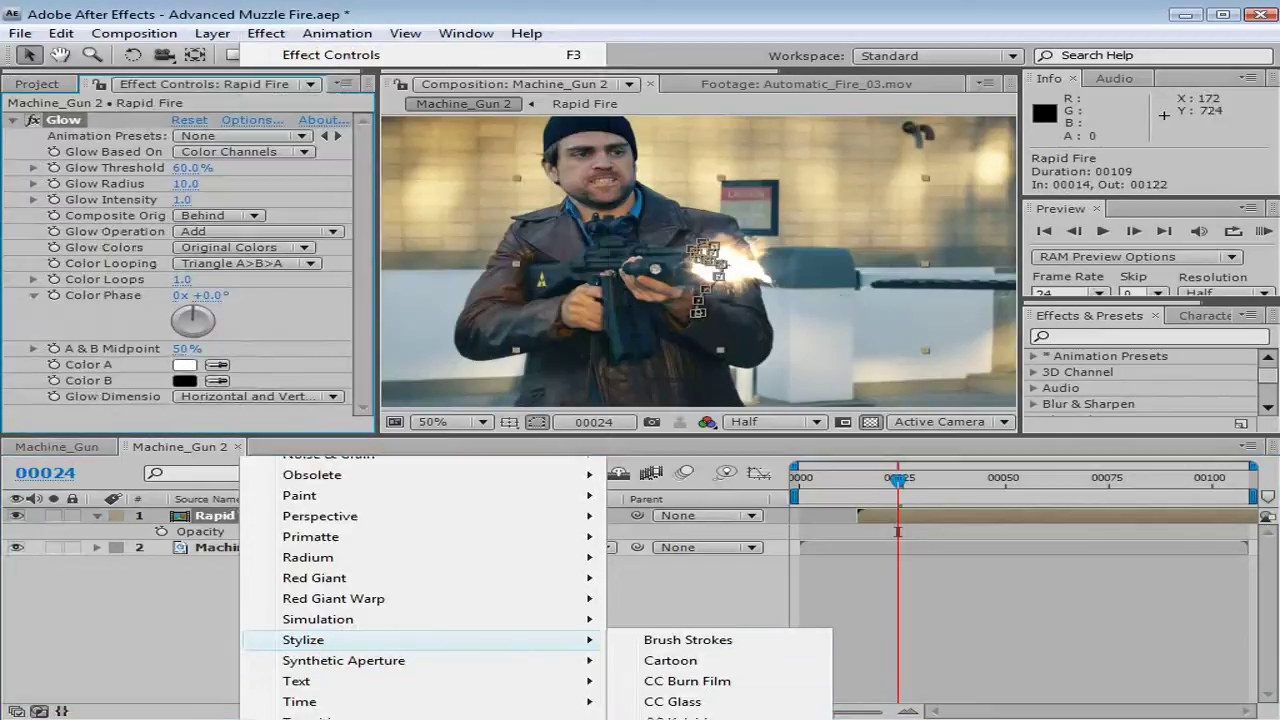
click(226, 252)
click(228, 264)
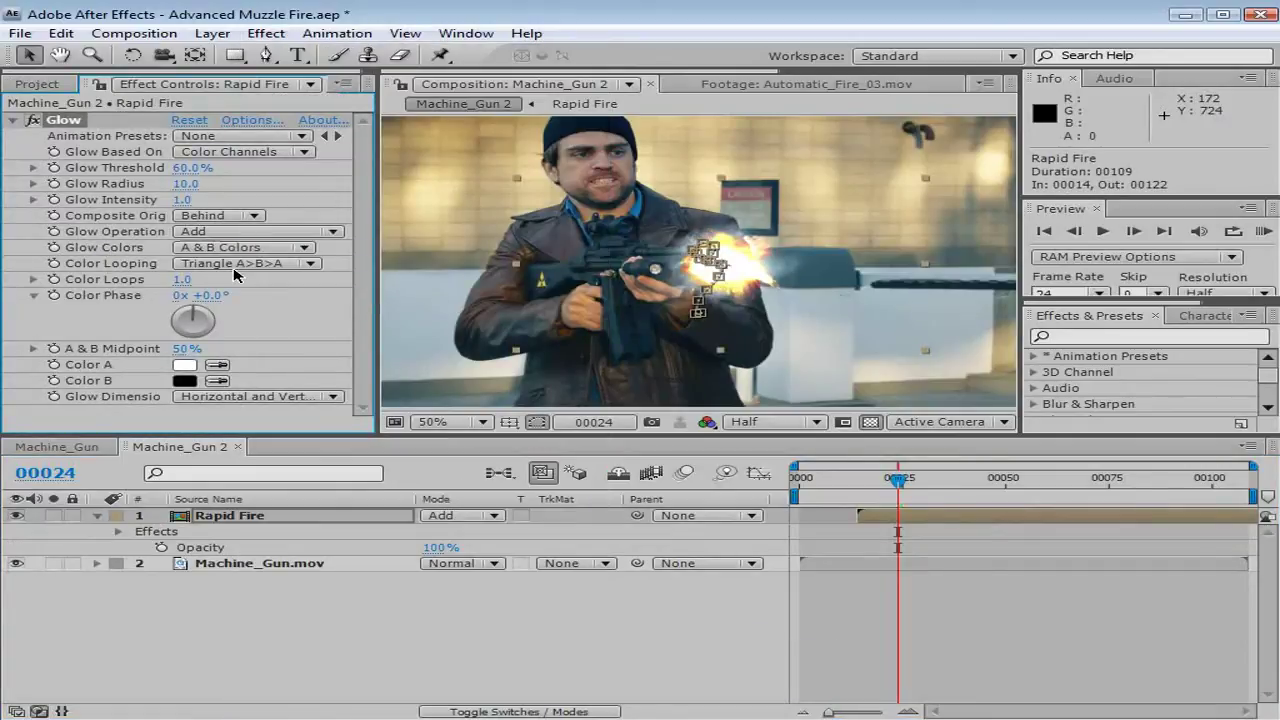
Step: Set the glow's Color A to orange and Color B to a darker burnt orange, and check the flash in an enlarged view
click(193, 370)
drag(749, 607, 749, 620)
drag(636, 444, 652, 426)
click(906, 406)
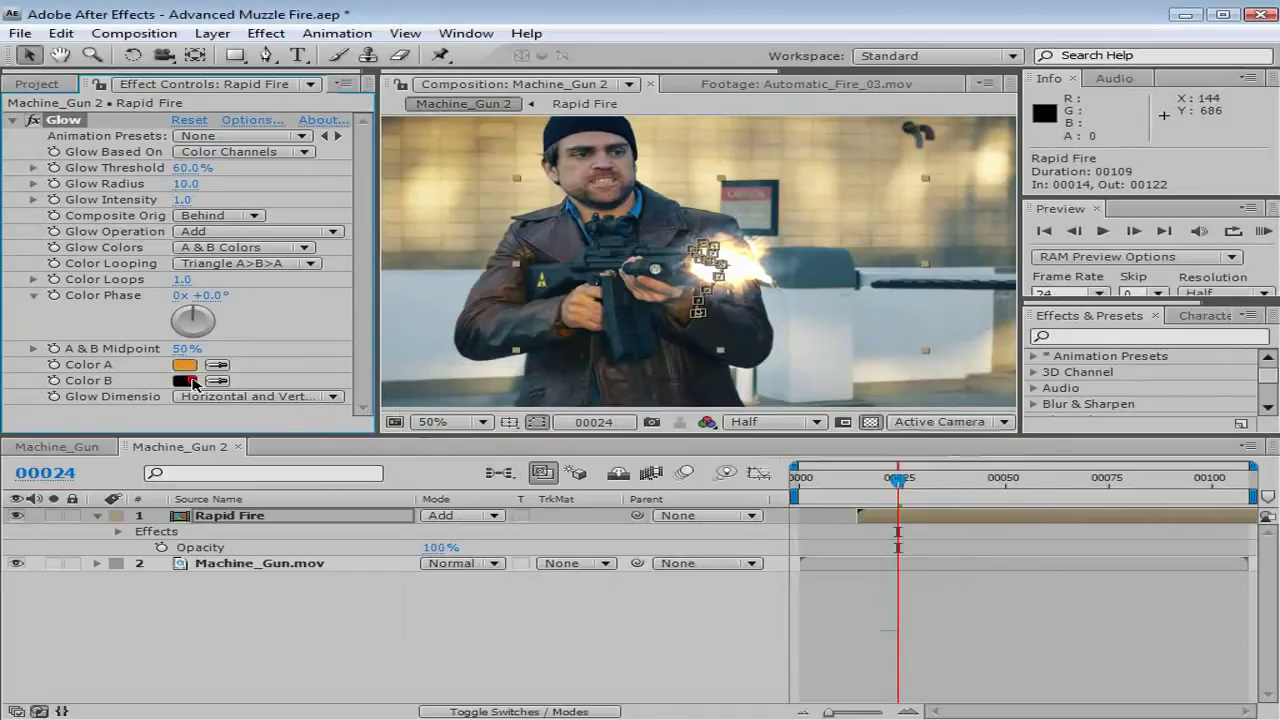
click(192, 381)
drag(751, 638, 751, 624)
click(677, 428)
click(707, 459)
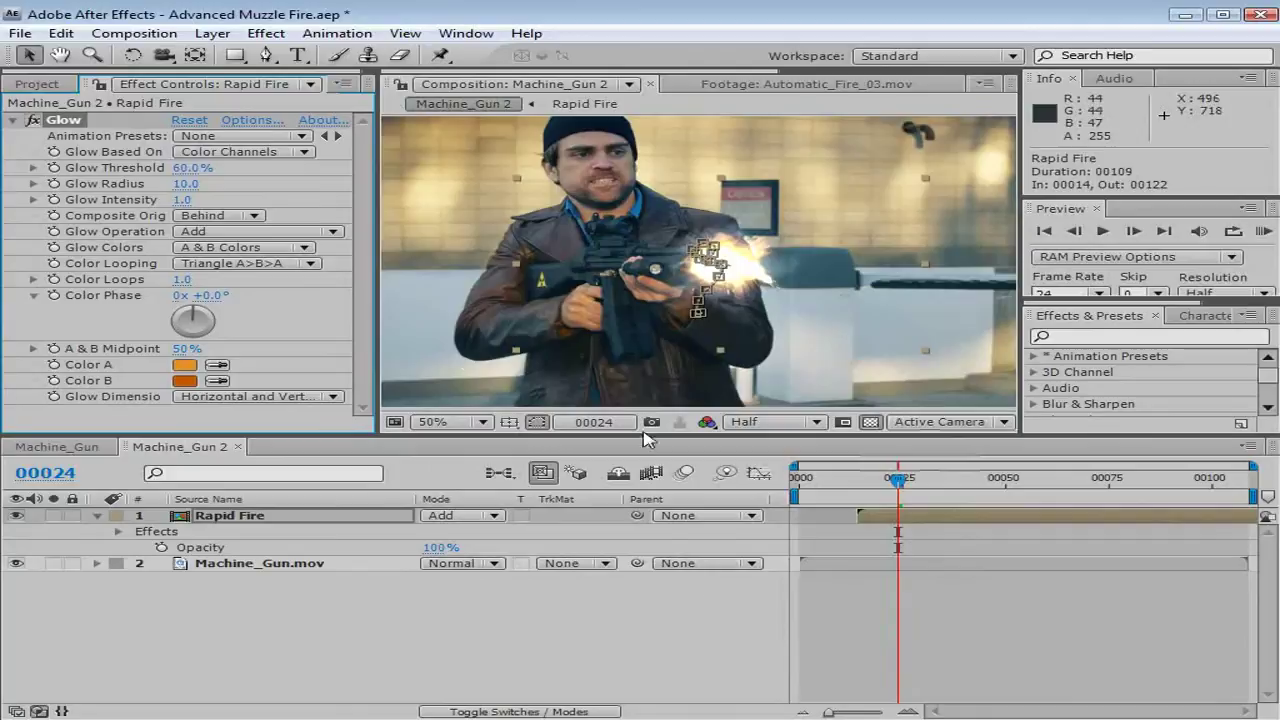
click(634, 543)
key(grave)
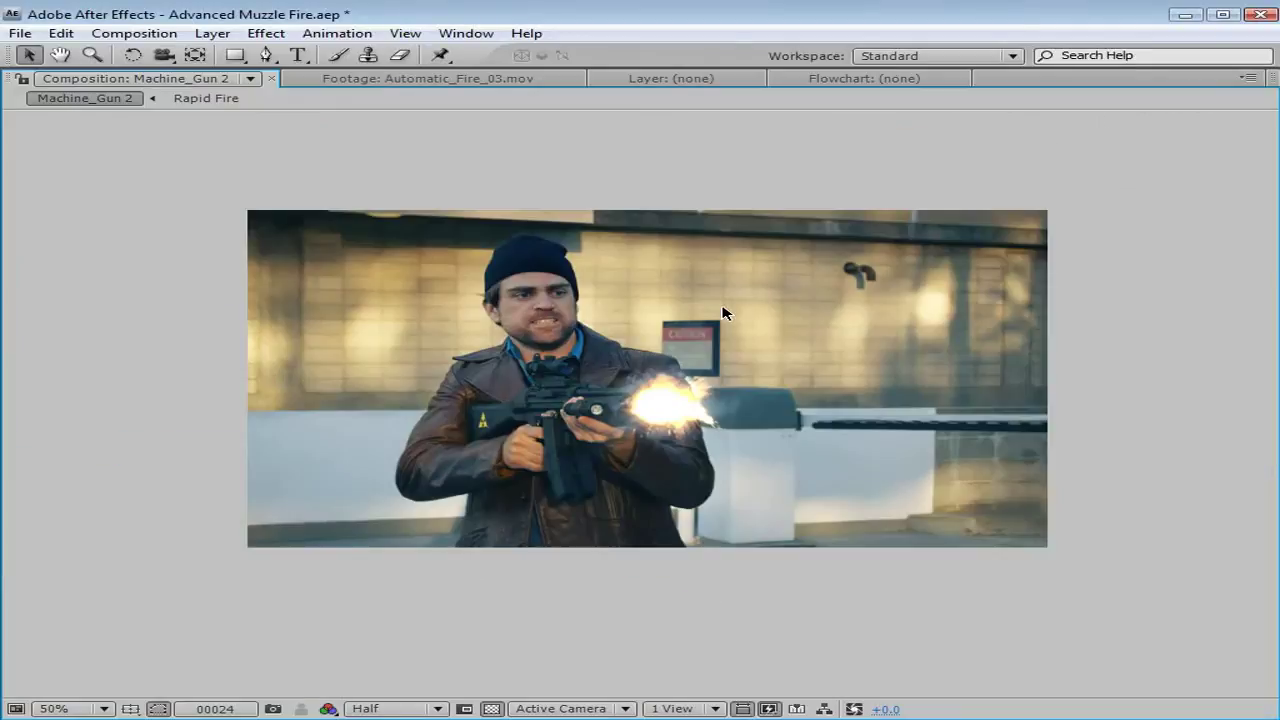
key(grave)
Step: Apply the Tint effect to the Rapid Fire layer with Amount to Tint at 41%, and check the flash over time
click(241, 516)
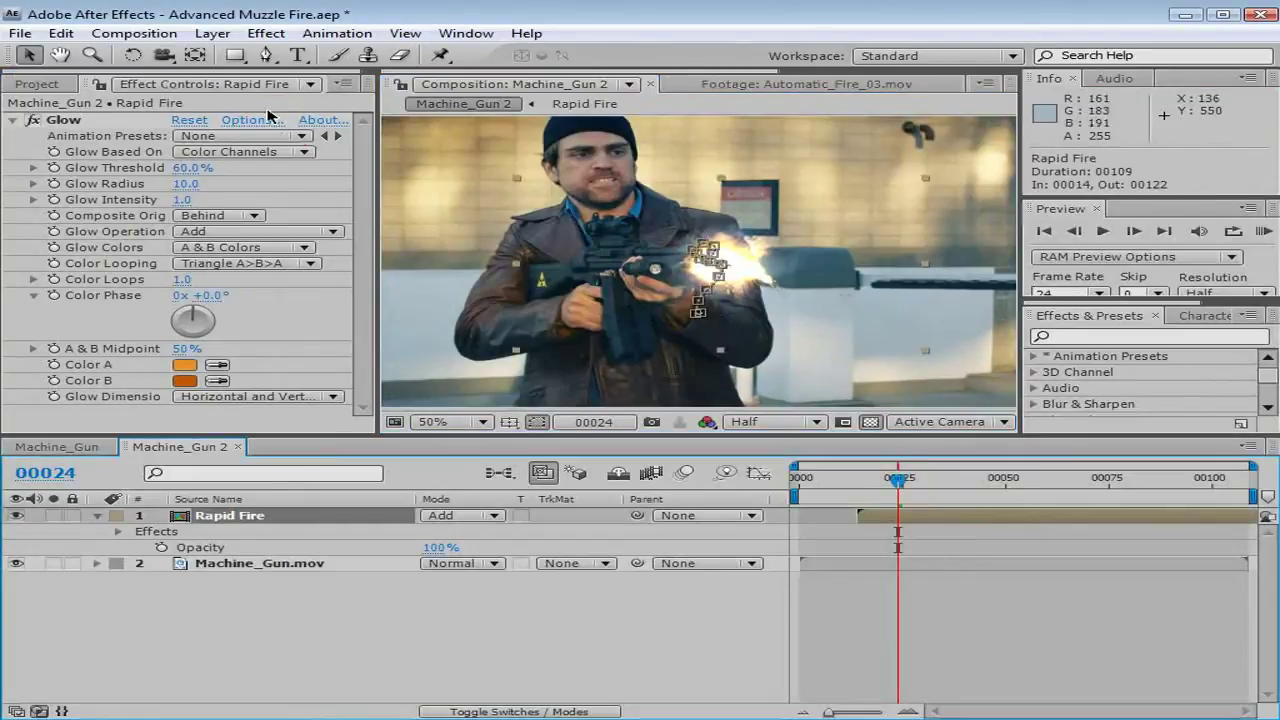
click(266, 33)
mouse_move(345, 206)
click(655, 719)
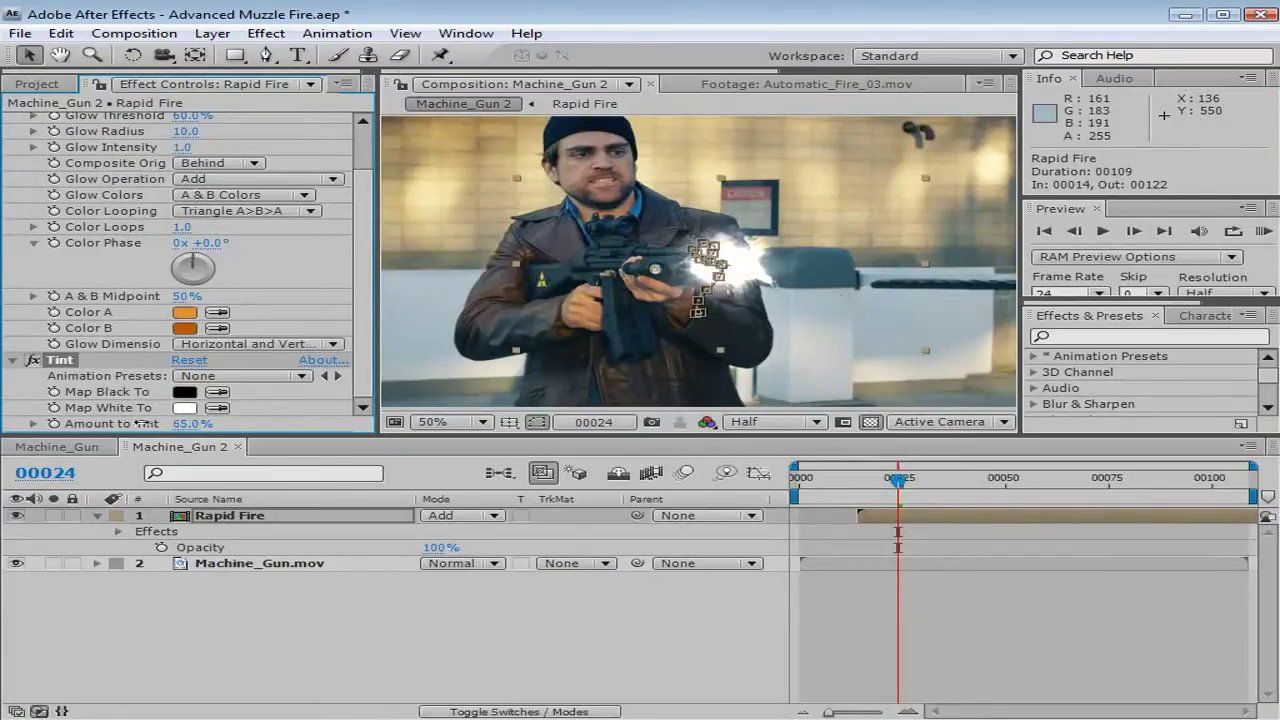
click(716, 273)
drag(196, 429, 172, 424)
click(340, 617)
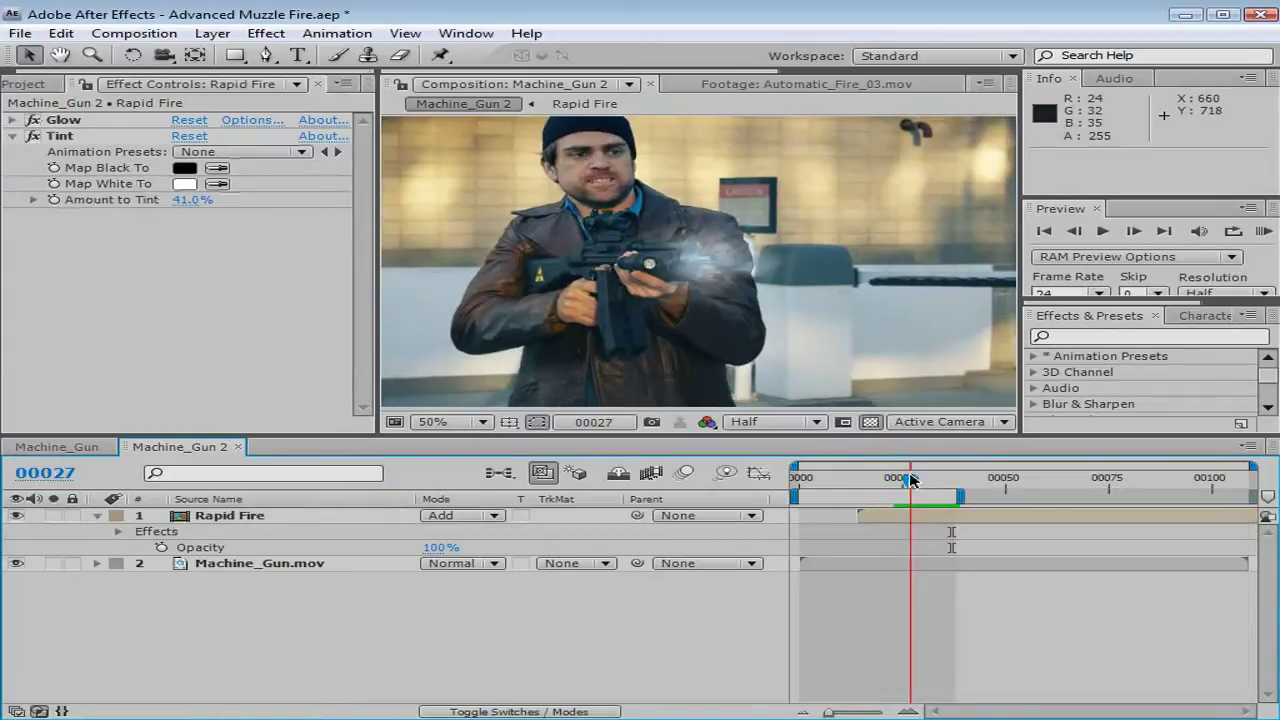
drag(910, 480, 869, 500)
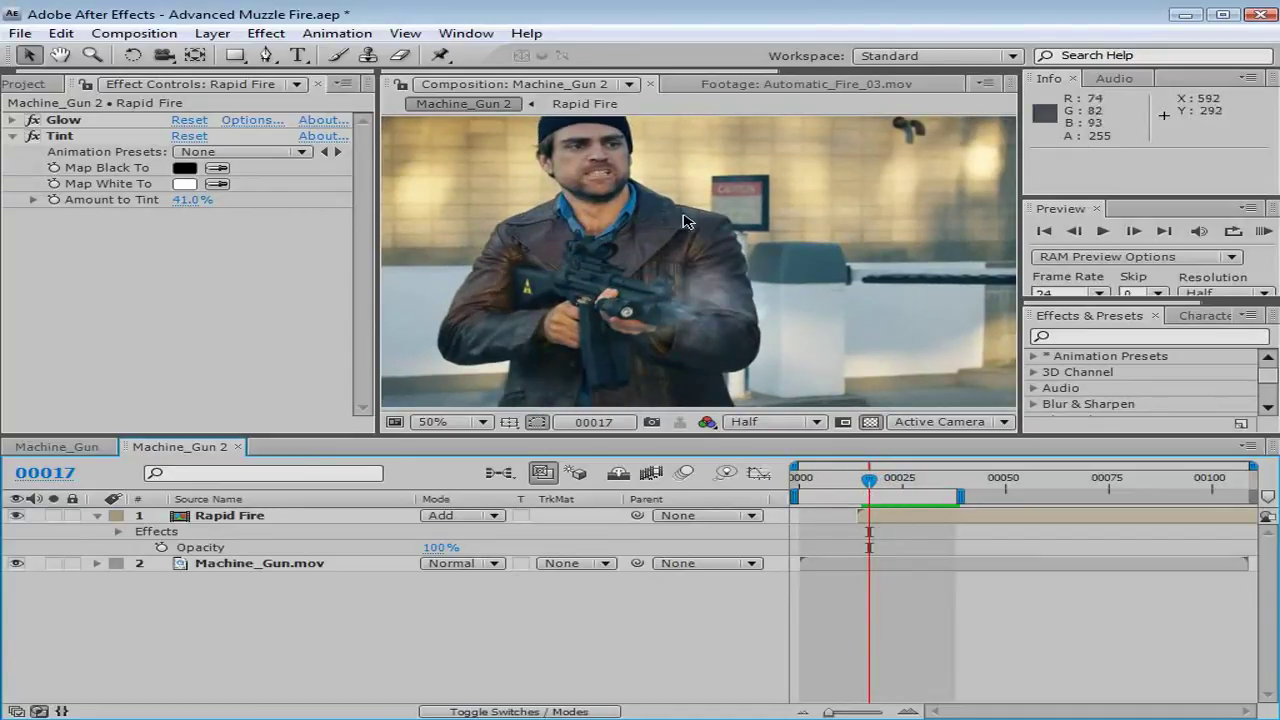
Step: Go to frame 26 and preview the shell clips 45Cal_01.mov and 45Cal_02.mov from the 18. Shells folder
drag(869, 487, 906, 487)
click(22, 84)
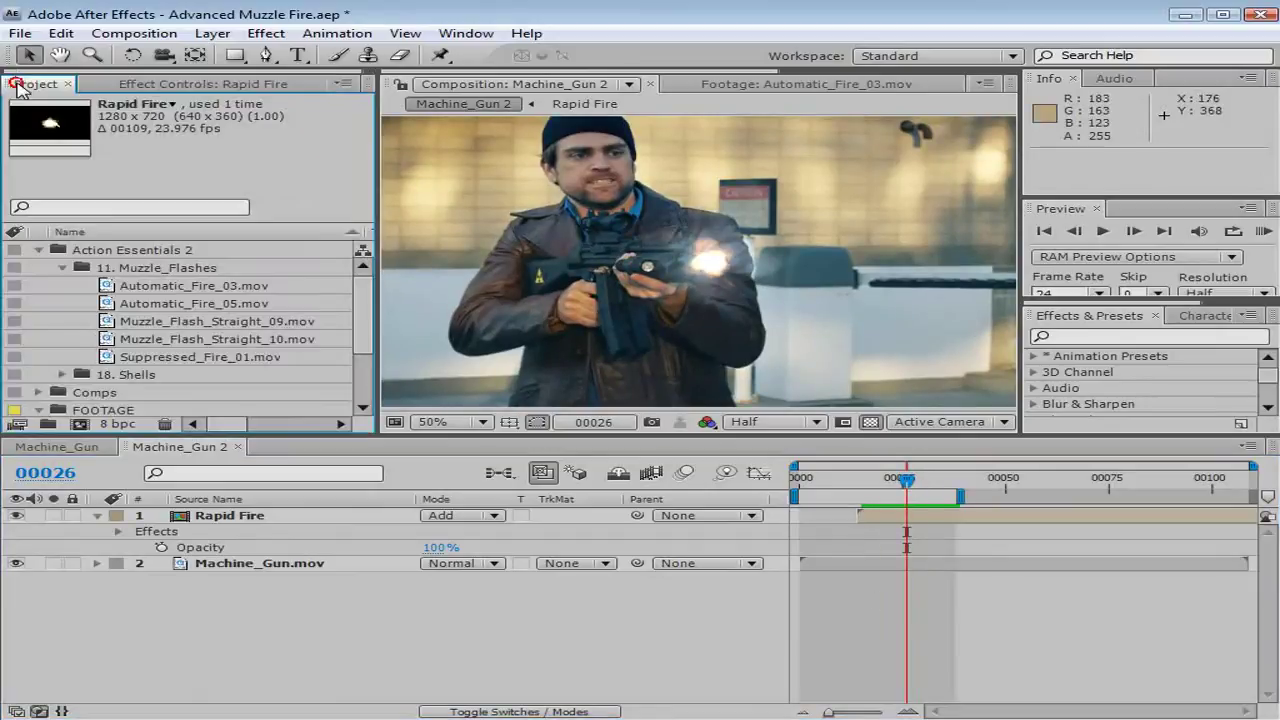
click(63, 268)
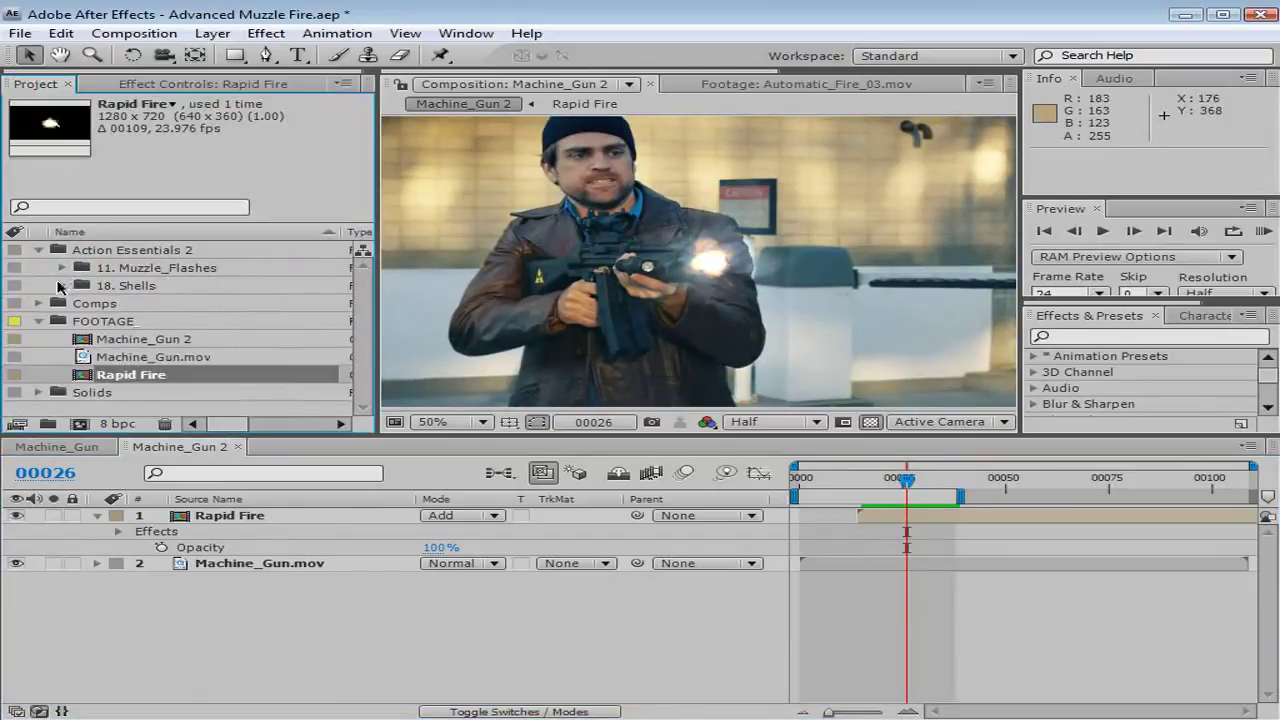
click(58, 286)
click(128, 305)
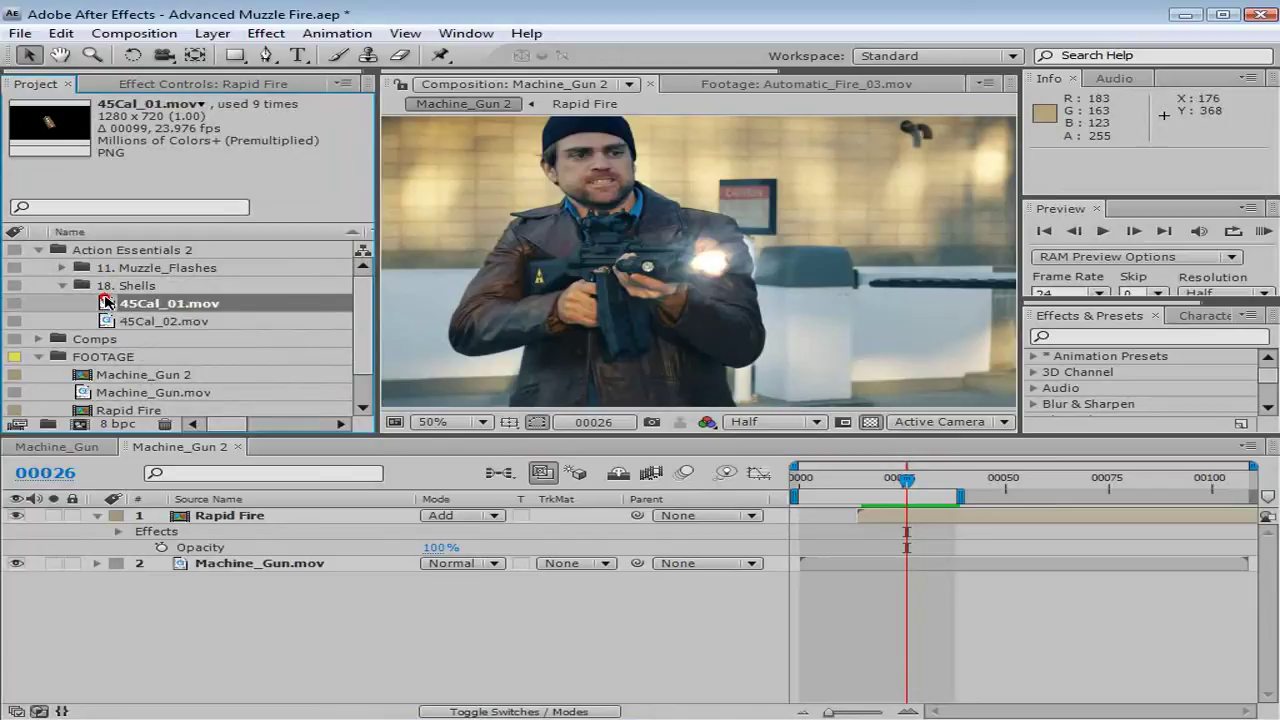
double_click(107, 302)
drag(458, 383, 533, 383)
click(155, 322)
double_click(155, 323)
double_click(150, 303)
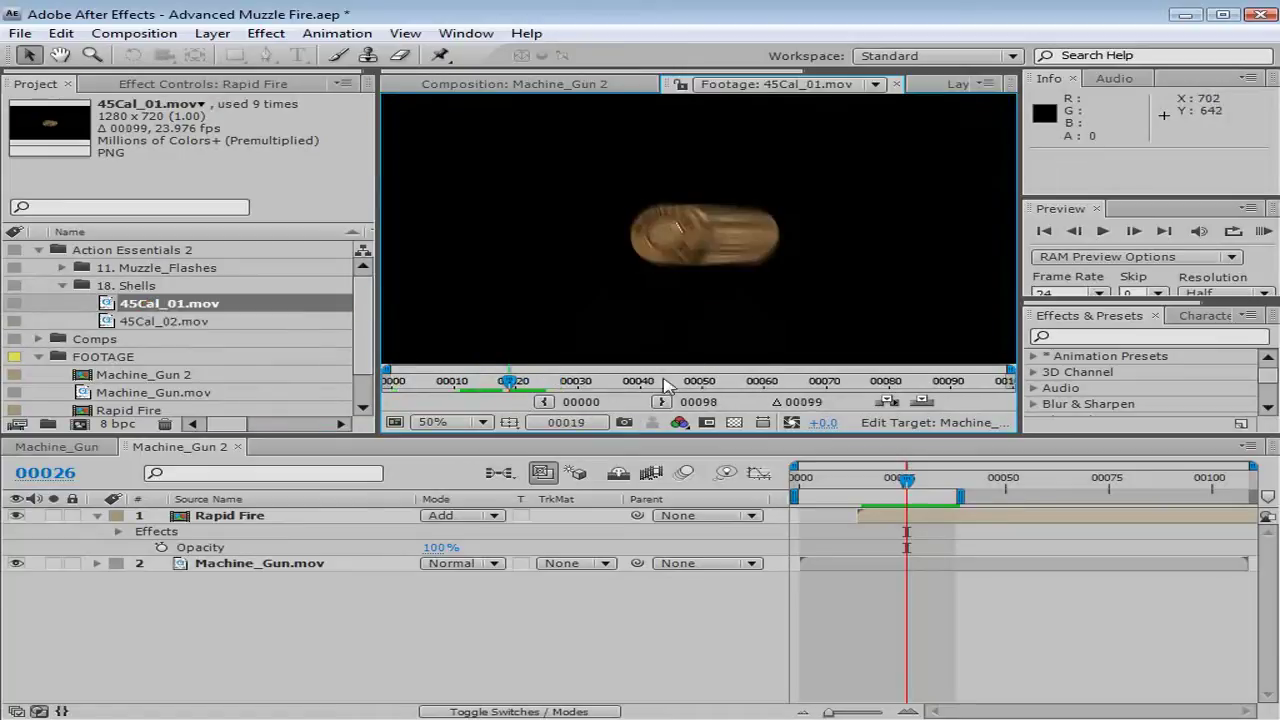
Step: Add 45Cal_01.mov to the Machine_Gun 2 composition above the Rapid Fire layer
click(393, 87)
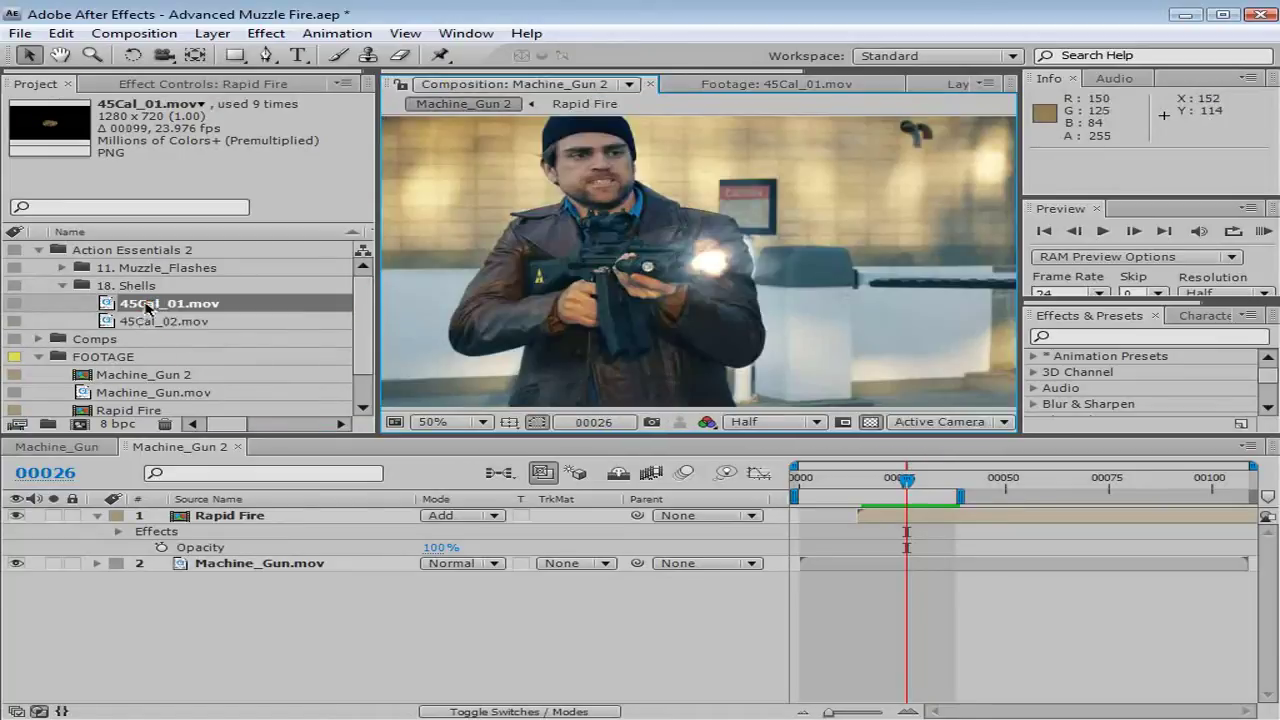
drag(145, 307, 622, 288)
key(comma)
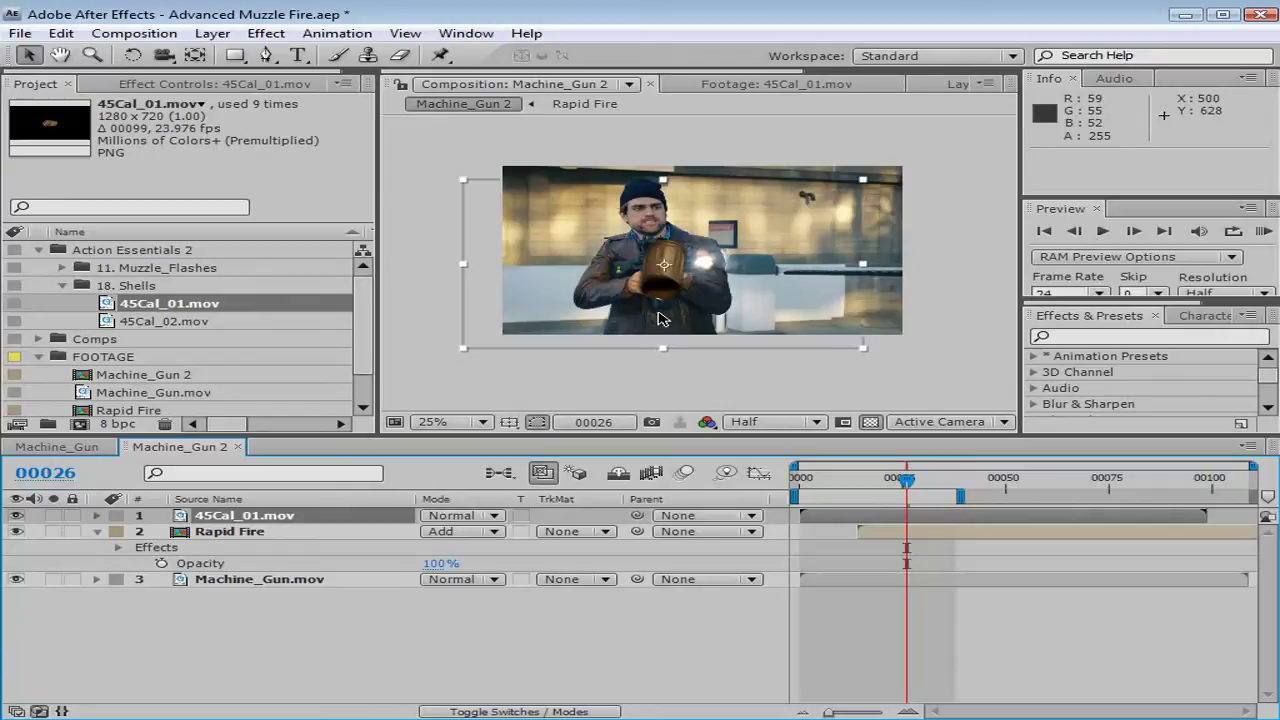
key(period)
key(grave)
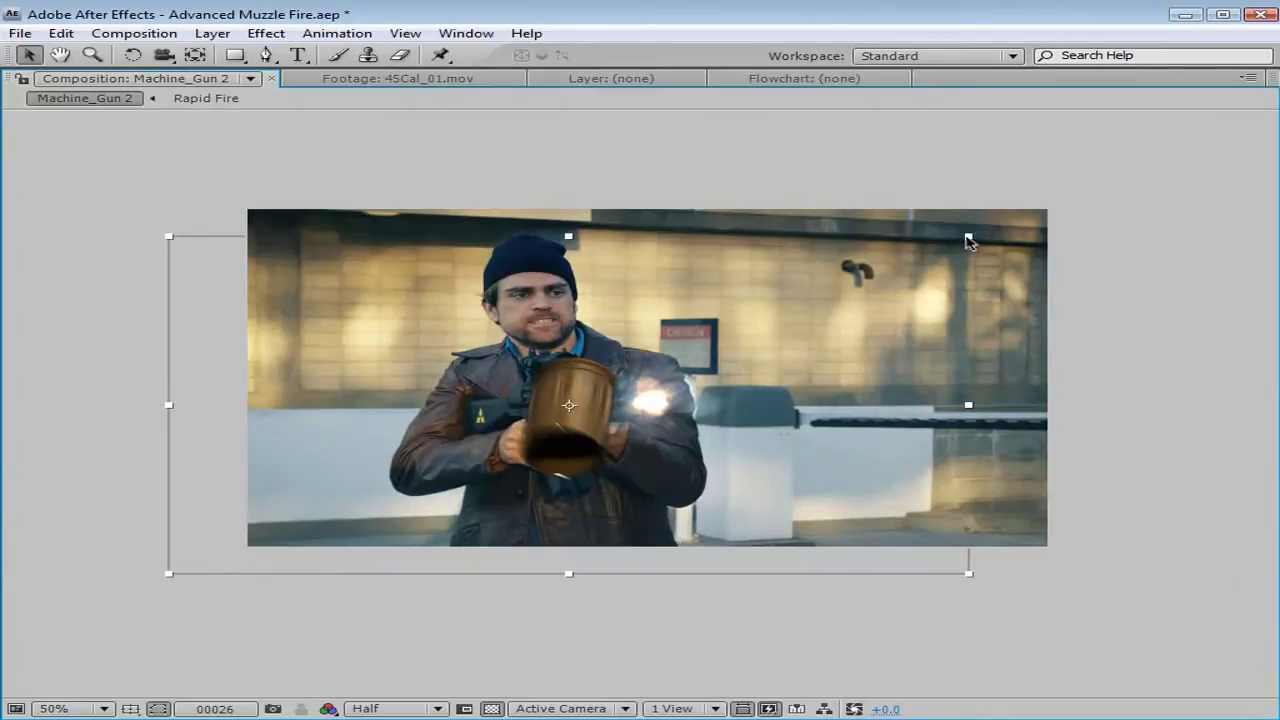
Step: Scale the shell down to a small casing, place it at the rear of the gun's receiver, and set the preview resolution to Full
drag(967, 240, 614, 386)
key(period)
key(period)
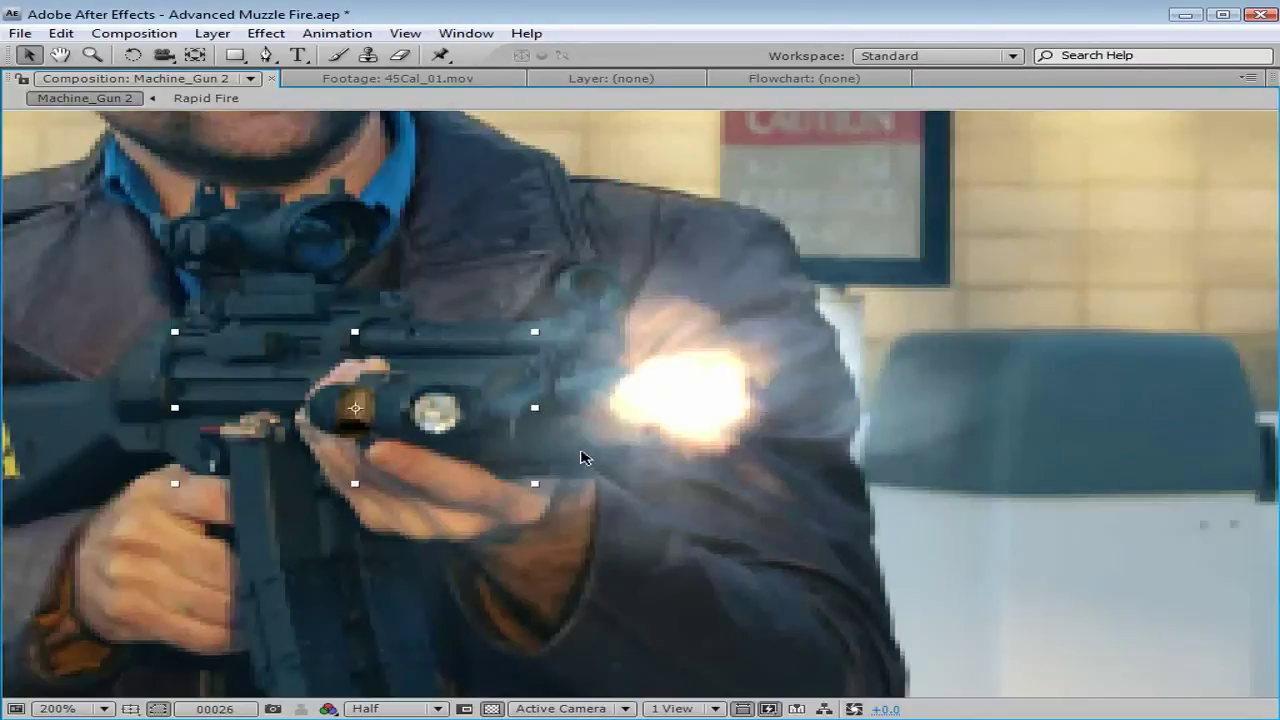
key(space)
drag(423, 476, 783, 483)
drag(895, 337, 843, 363)
drag(736, 452, 643, 403)
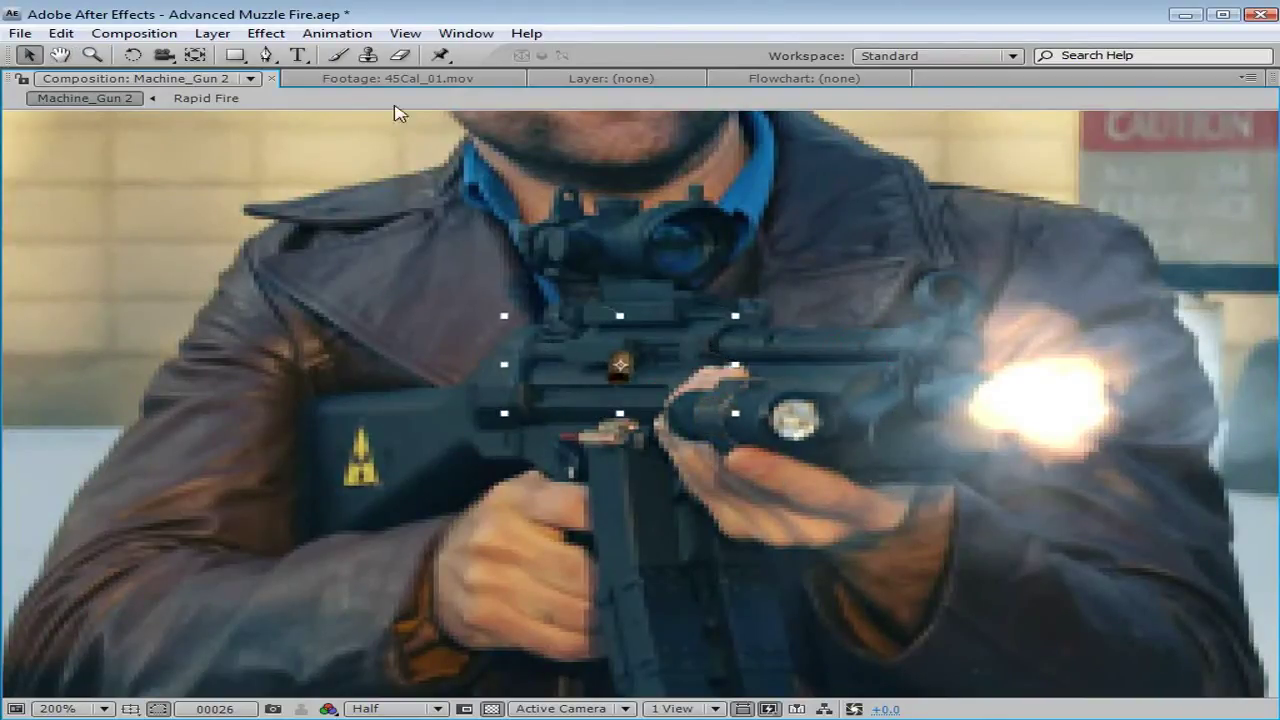
click(398, 708)
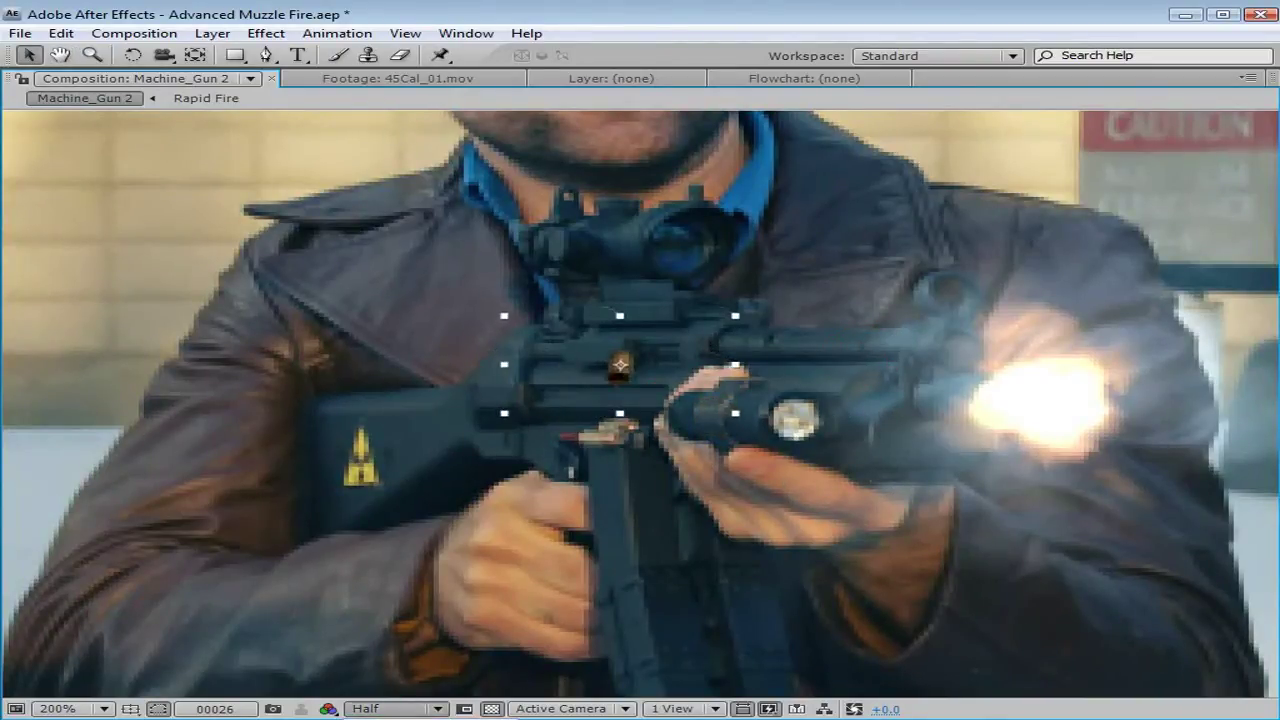
drag(643, 375, 549, 379)
Step: Apply the Curves effect to 45Cal_01.mov and raise the black point and midtones of its RGB curve
click(266, 33)
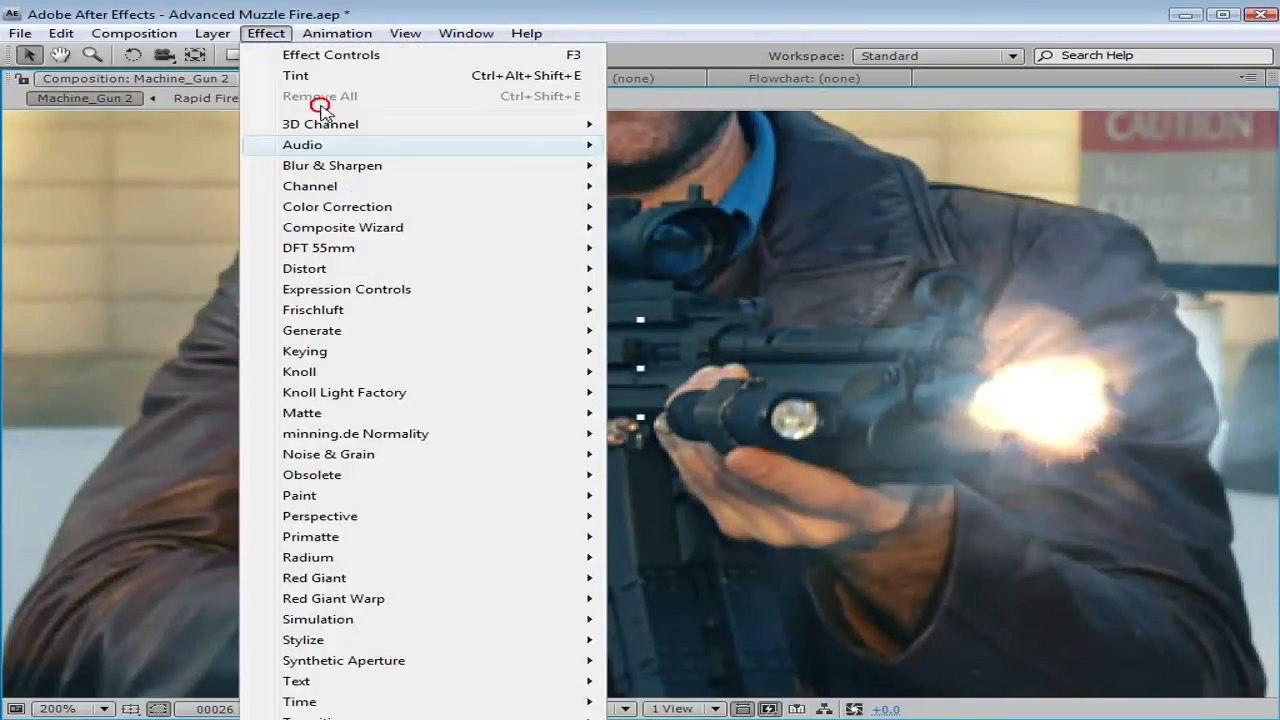
mouse_move(371, 206)
click(680, 522)
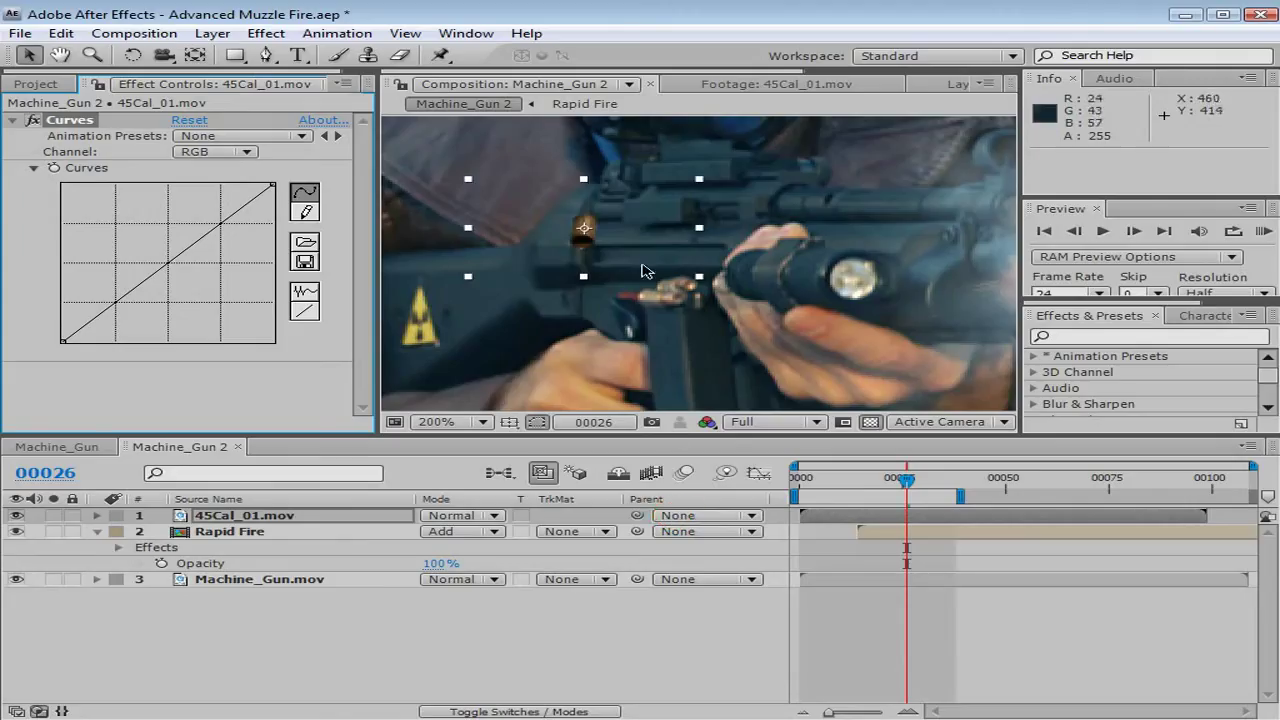
drag(170, 244, 149, 262)
drag(64, 341, 61, 328)
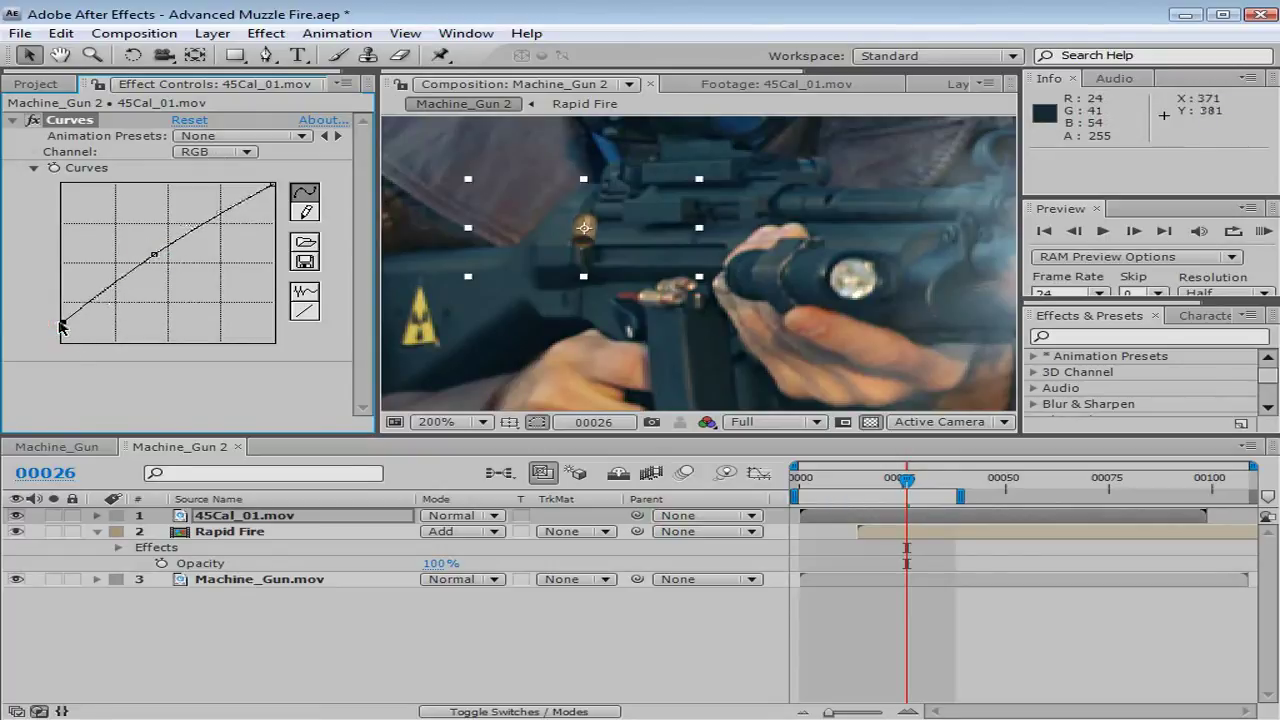
drag(155, 253, 156, 250)
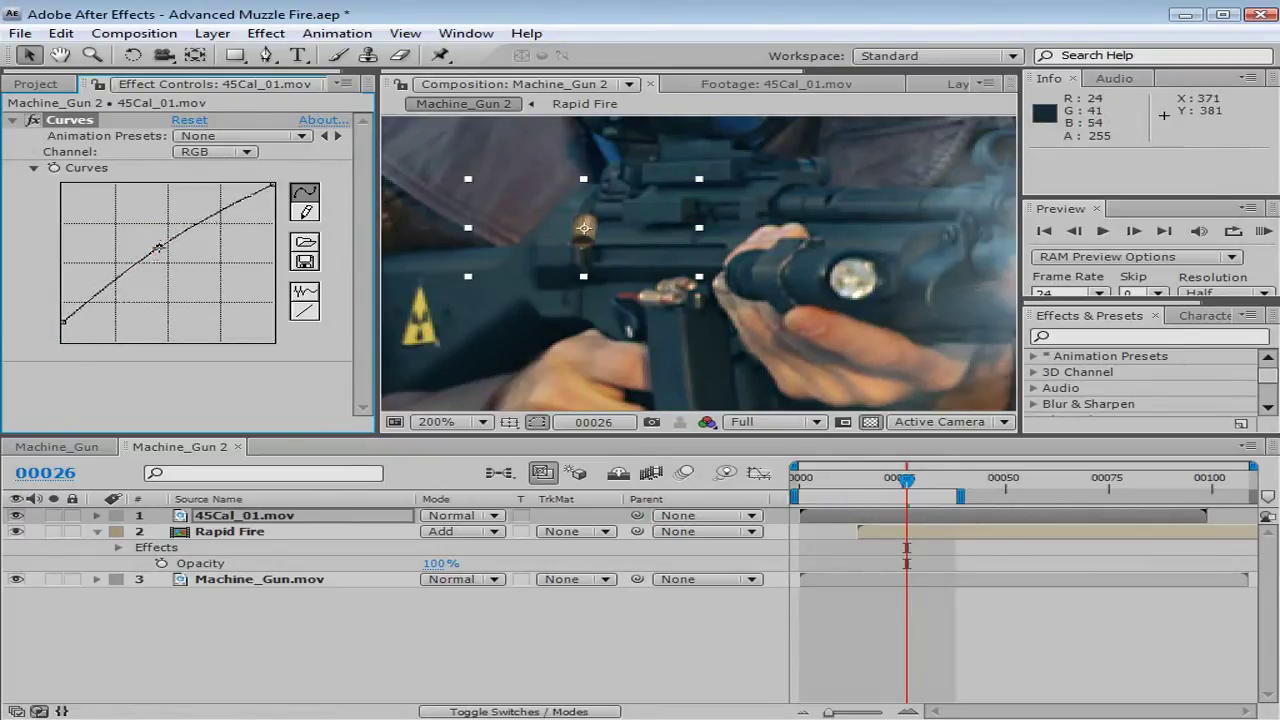
Step: Adjust the midpoint of the shell's Red curve slightly and lower the midtones of its Blue curve
click(233, 152)
click(215, 168)
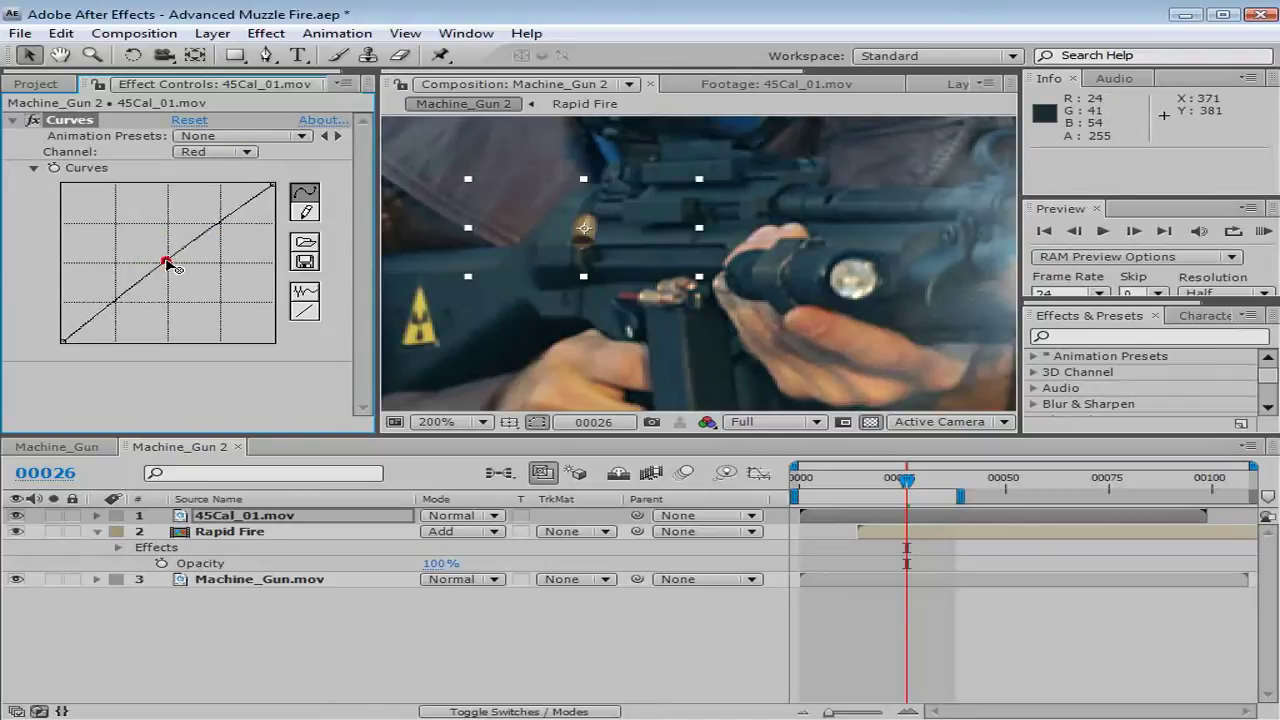
click(215, 152)
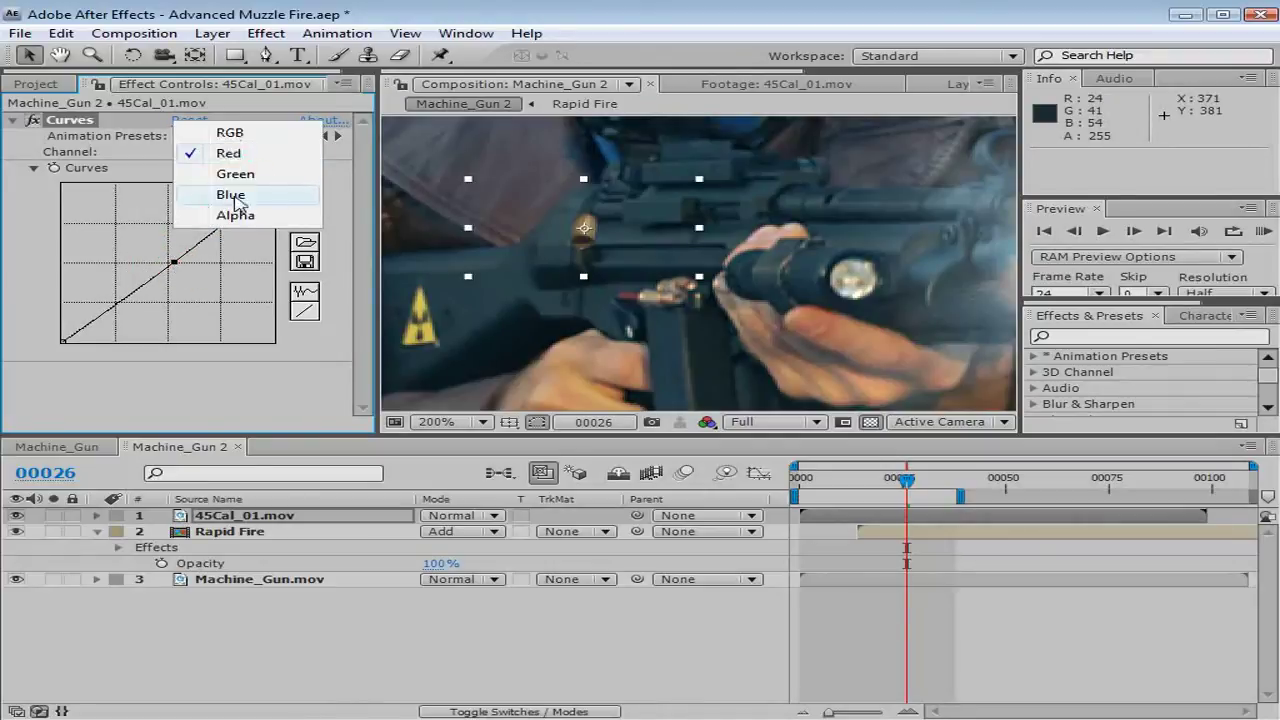
click(210, 194)
click(200, 253)
click(648, 313)
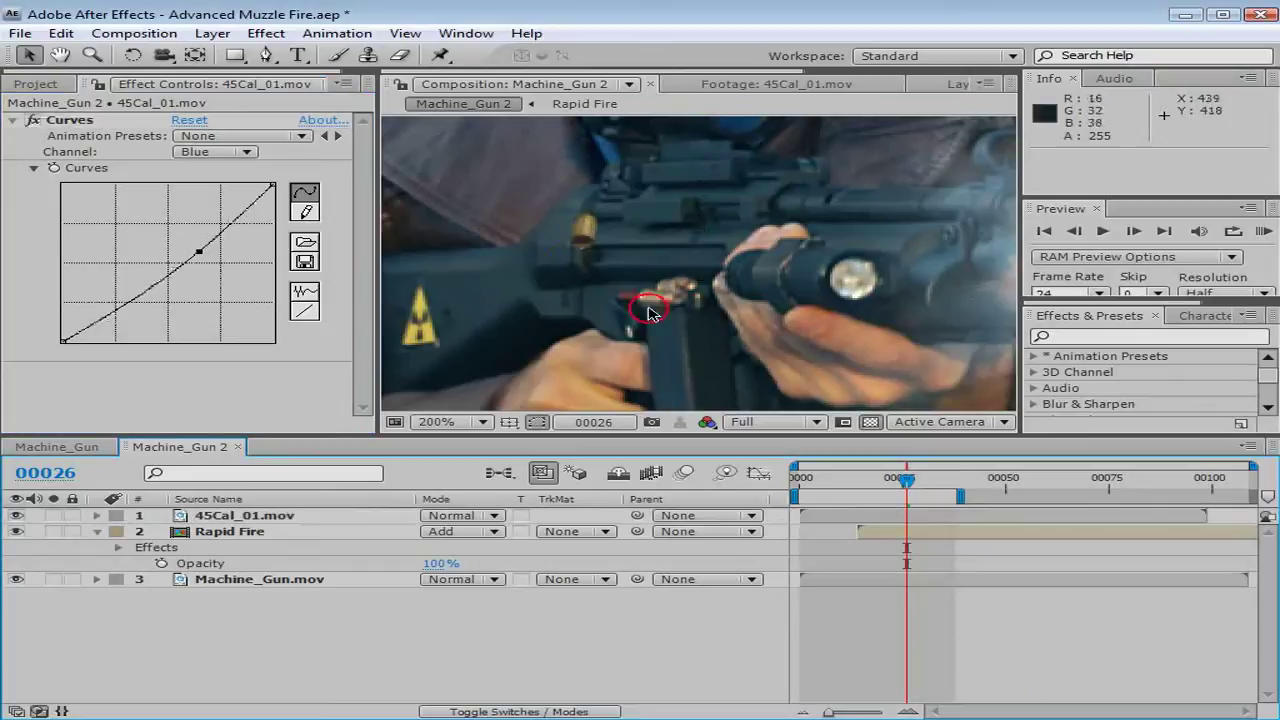
Step: Raise the highlights of the shell's RGB curve with an additional upper point
click(215, 152)
click(218, 95)
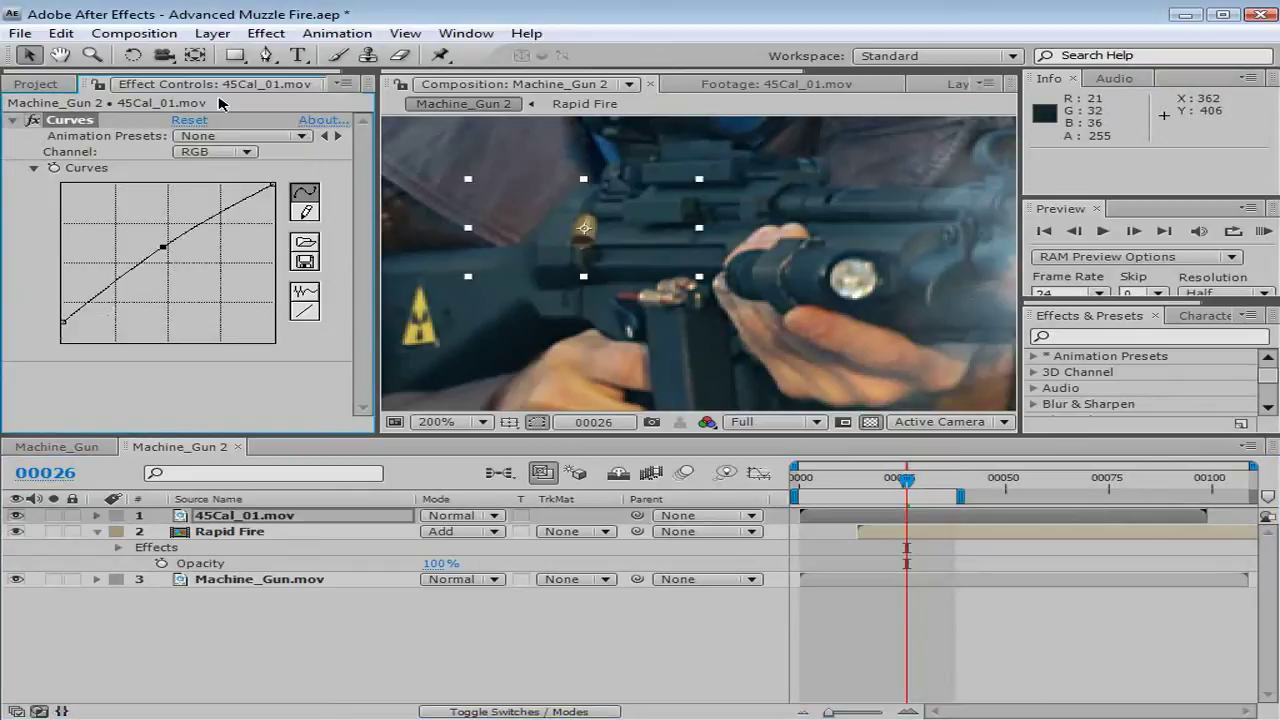
click(203, 215)
drag(207, 210, 198, 205)
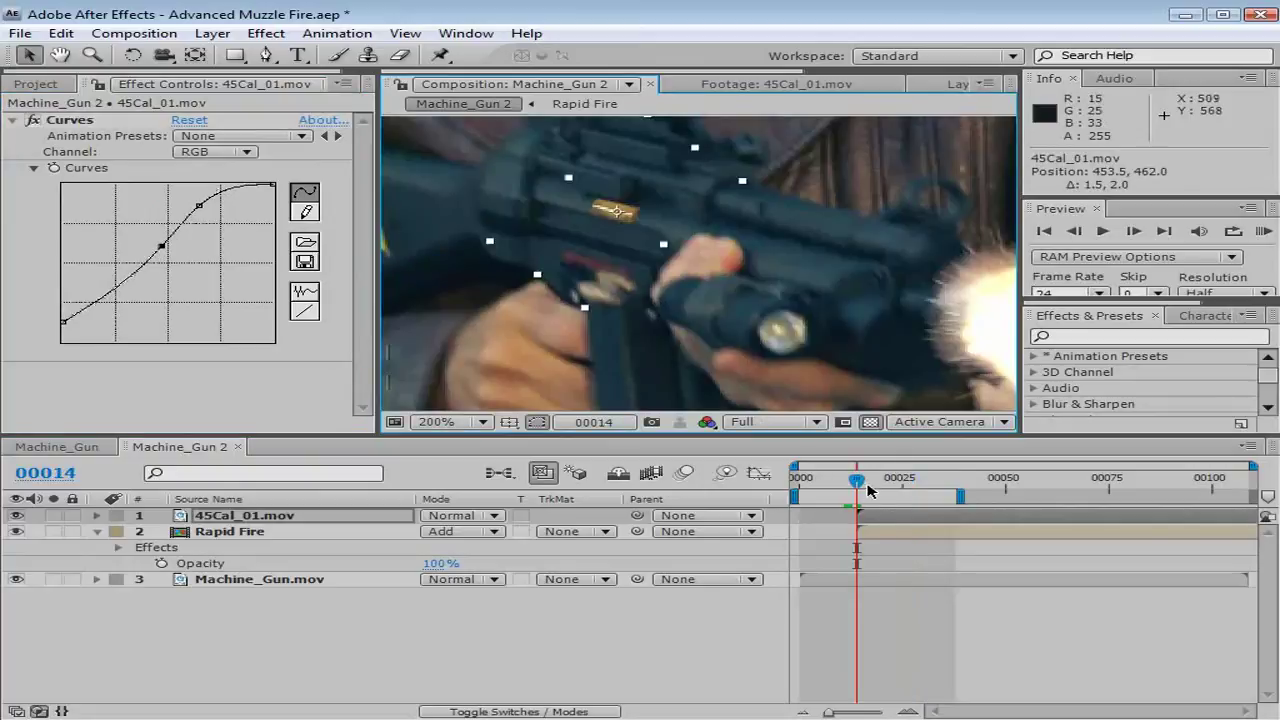
Step: Set a position keyframe for the 45Cal_01.mov layer at frame 14, with the shell on the gun's receiver
drag(868, 490, 856, 480)
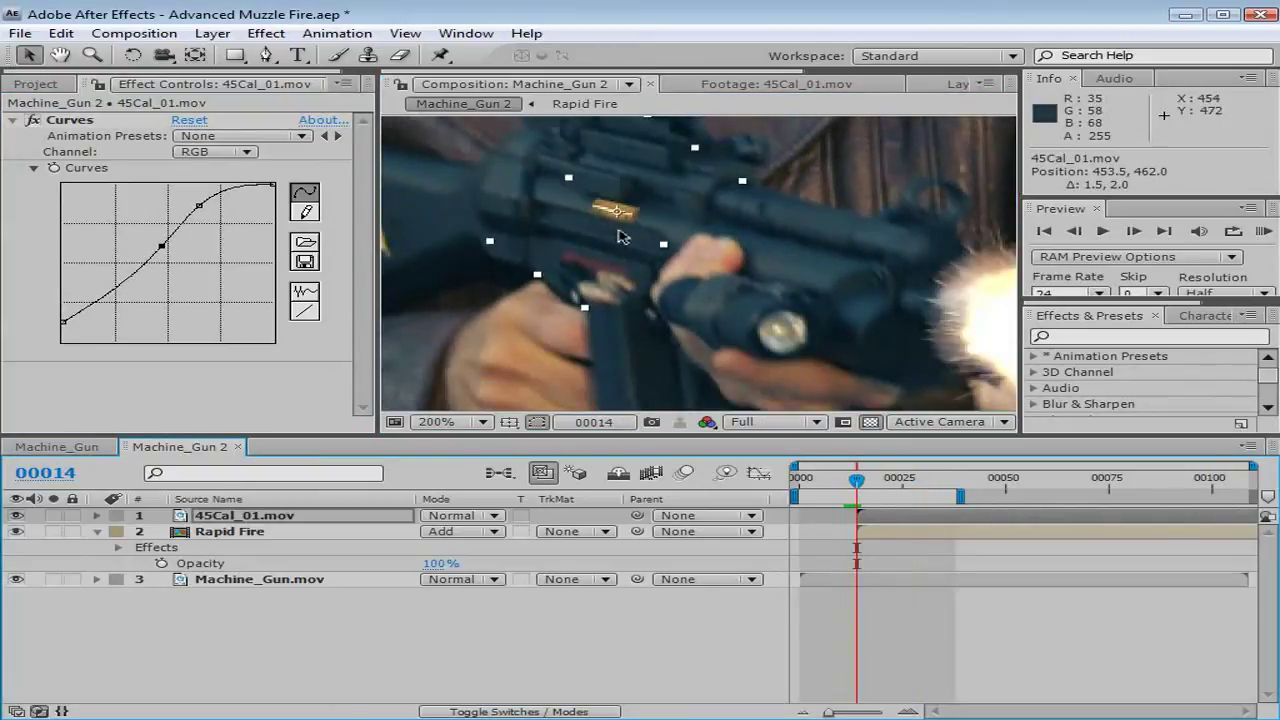
scroll(686, 257, down, 2)
scroll(748, 277, up, 2)
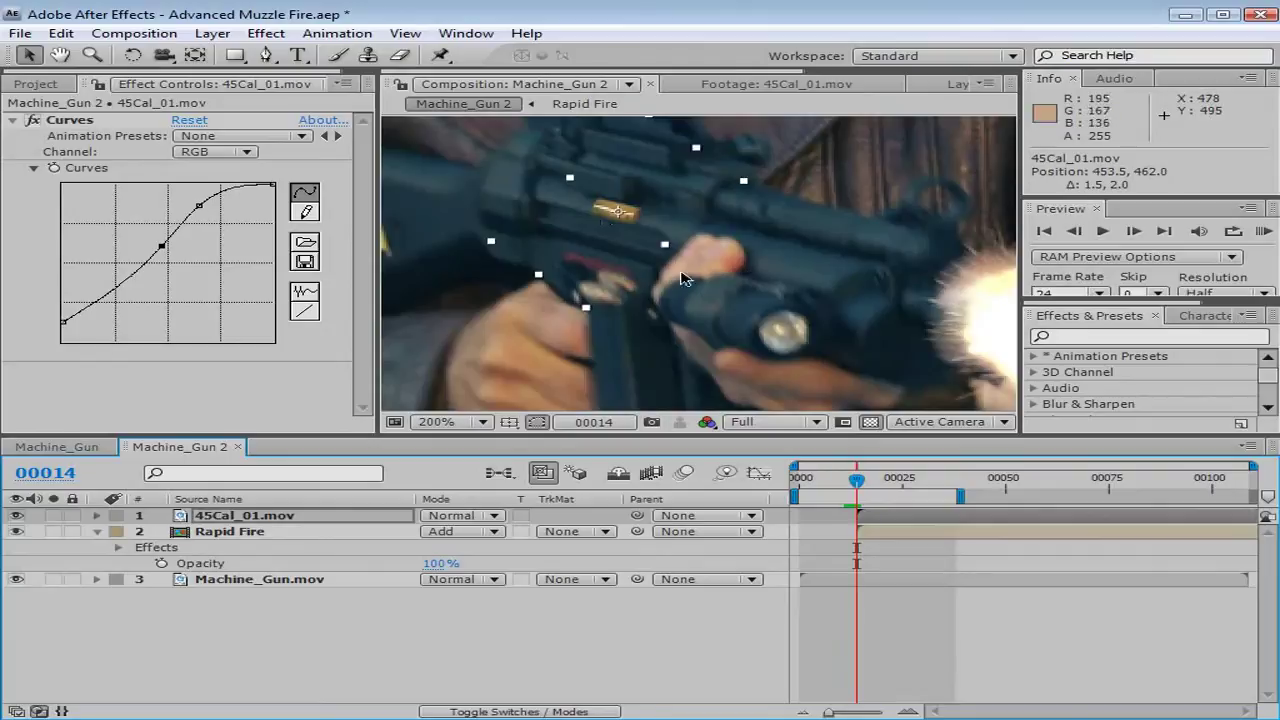
mouse_move(857, 490)
mouse_down()
mouse_move(845, 482)
mouse_move(858, 483)
mouse_up()
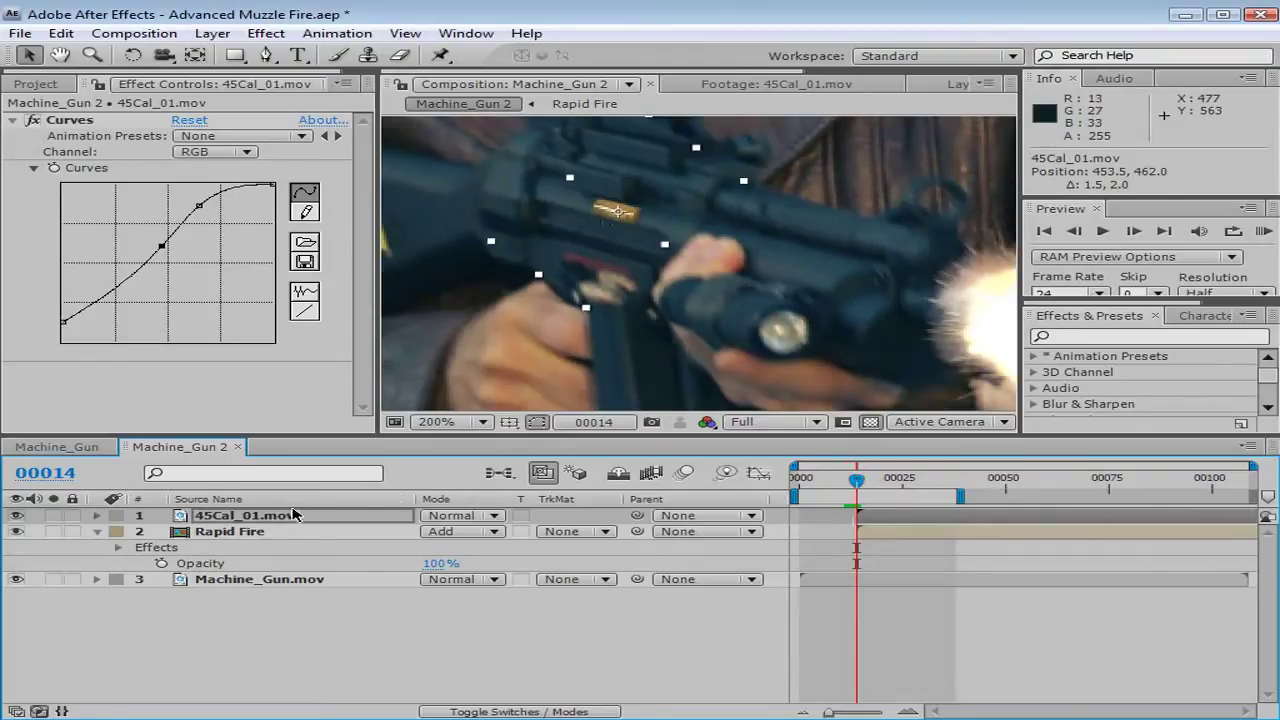
click(336, 514)
key(p)
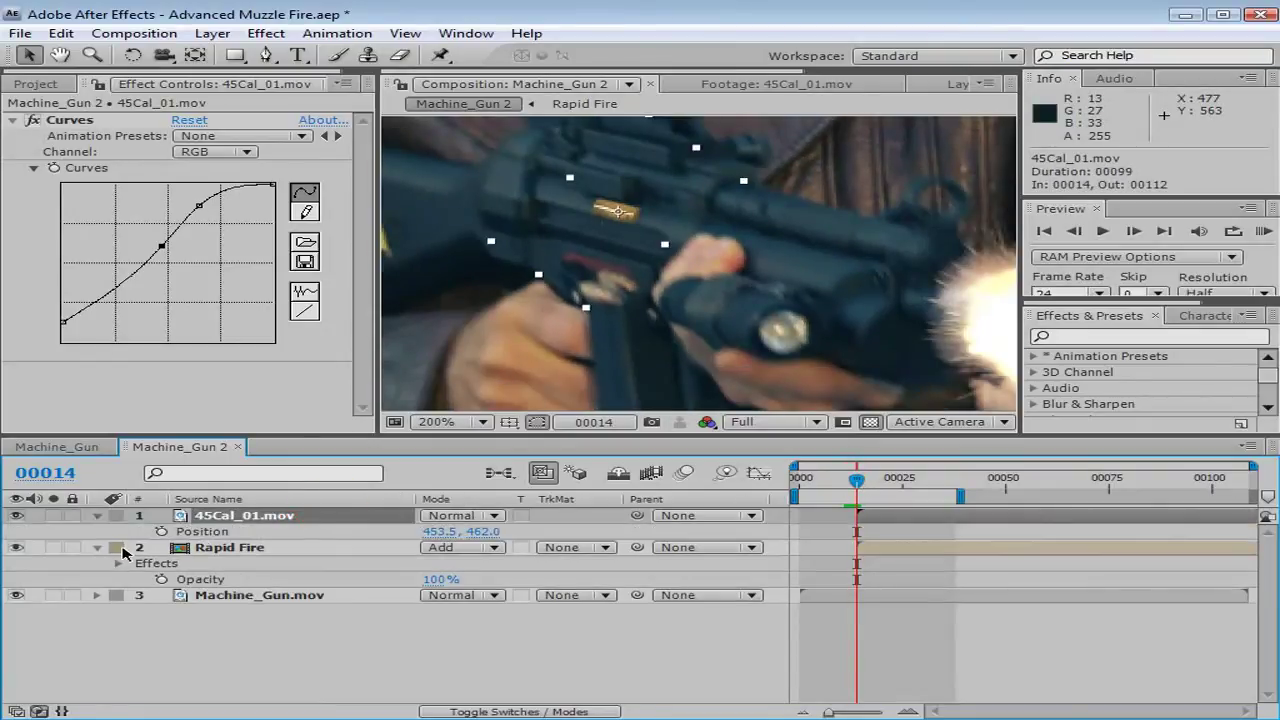
click(161, 531)
Step: At frame 18, move the shell down and out past the lower-left edge of the picture, to position -130.5, 750.0
scroll(500, 323, down, 4)
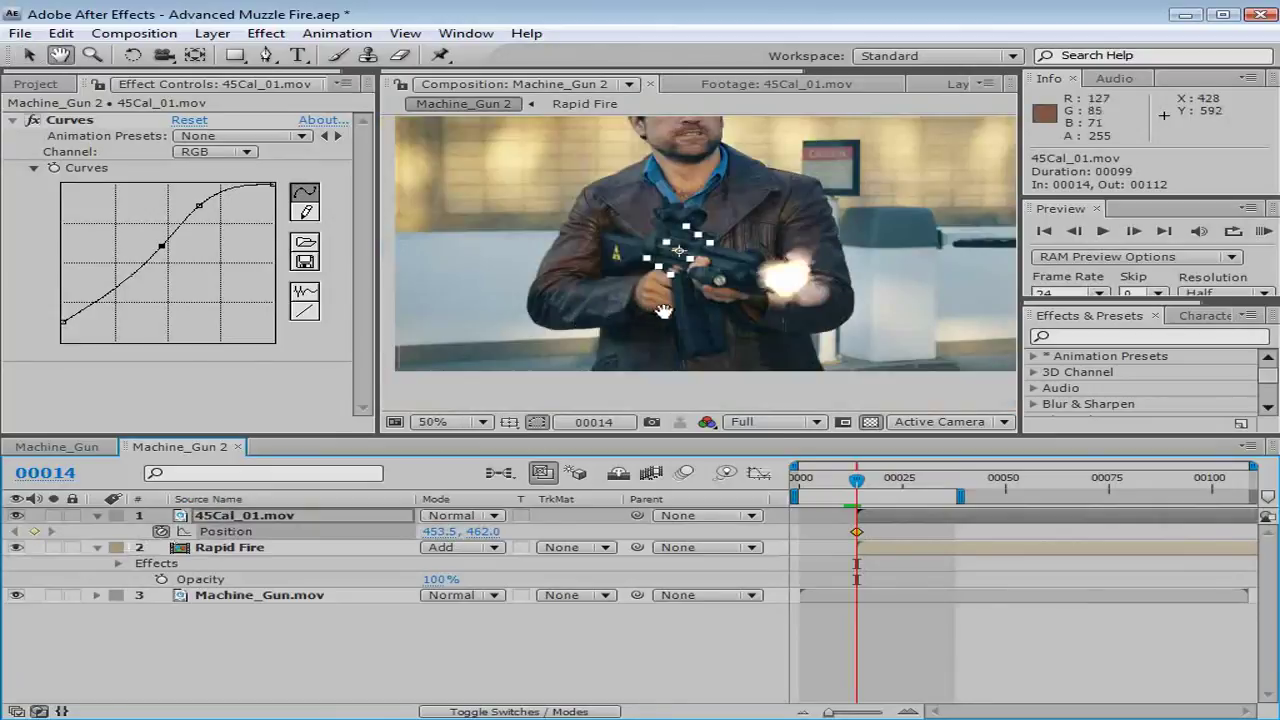
drag(866, 494, 873, 484)
drag(693, 236, 503, 366)
scroll(587, 346, down, 1)
scroll(556, 330, up, 1)
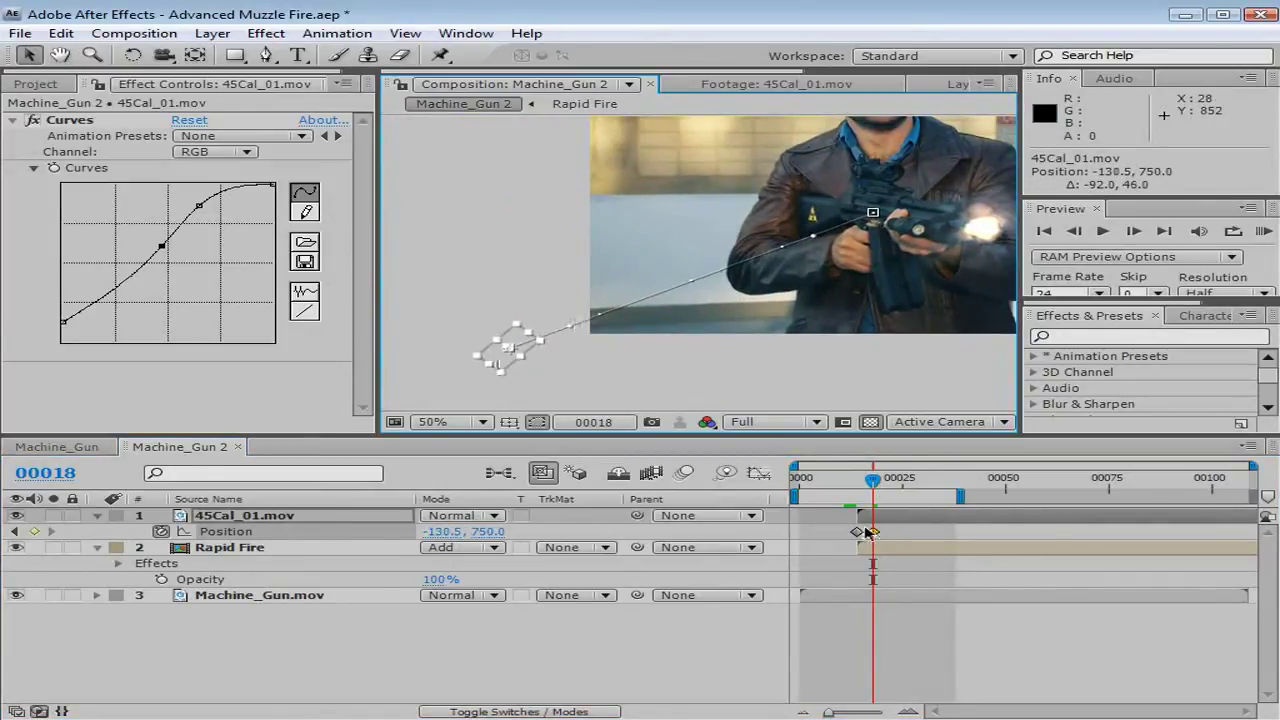
Step: Delay the shell's end position keyframe to about frame 26 and bend its motion path into an upward arc away from the gun
drag(869, 532, 913, 537)
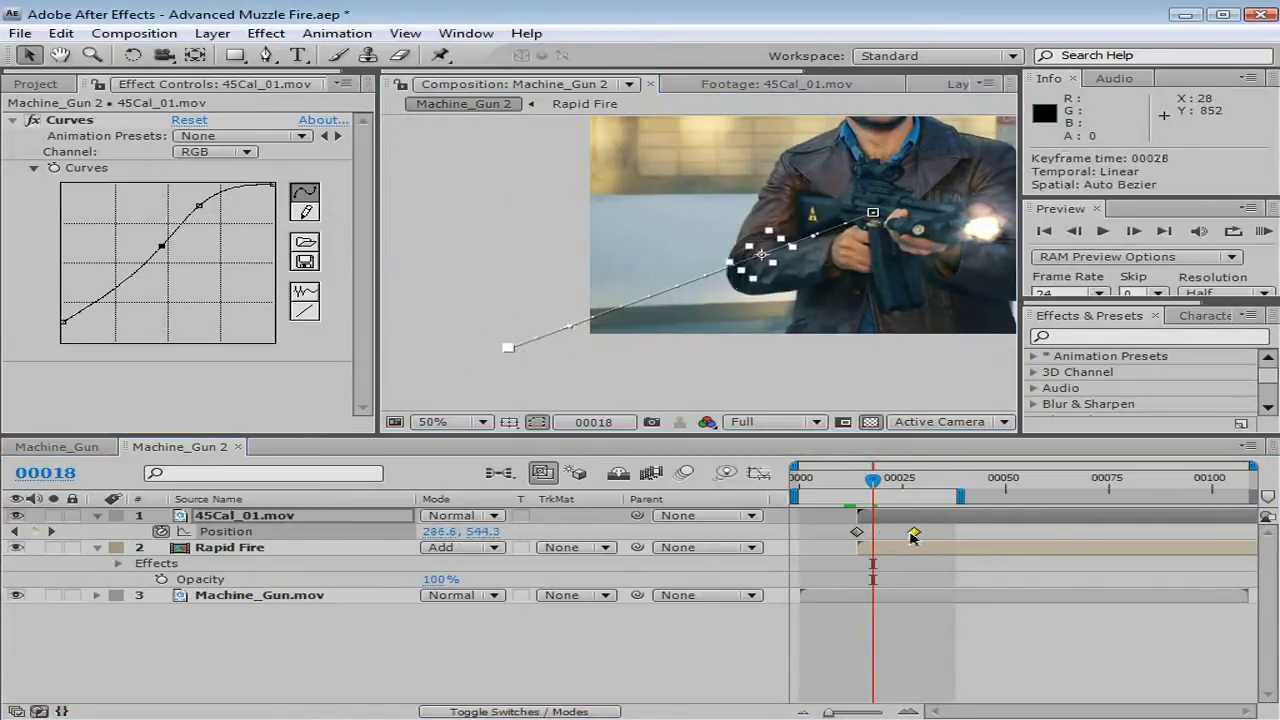
click(860, 478)
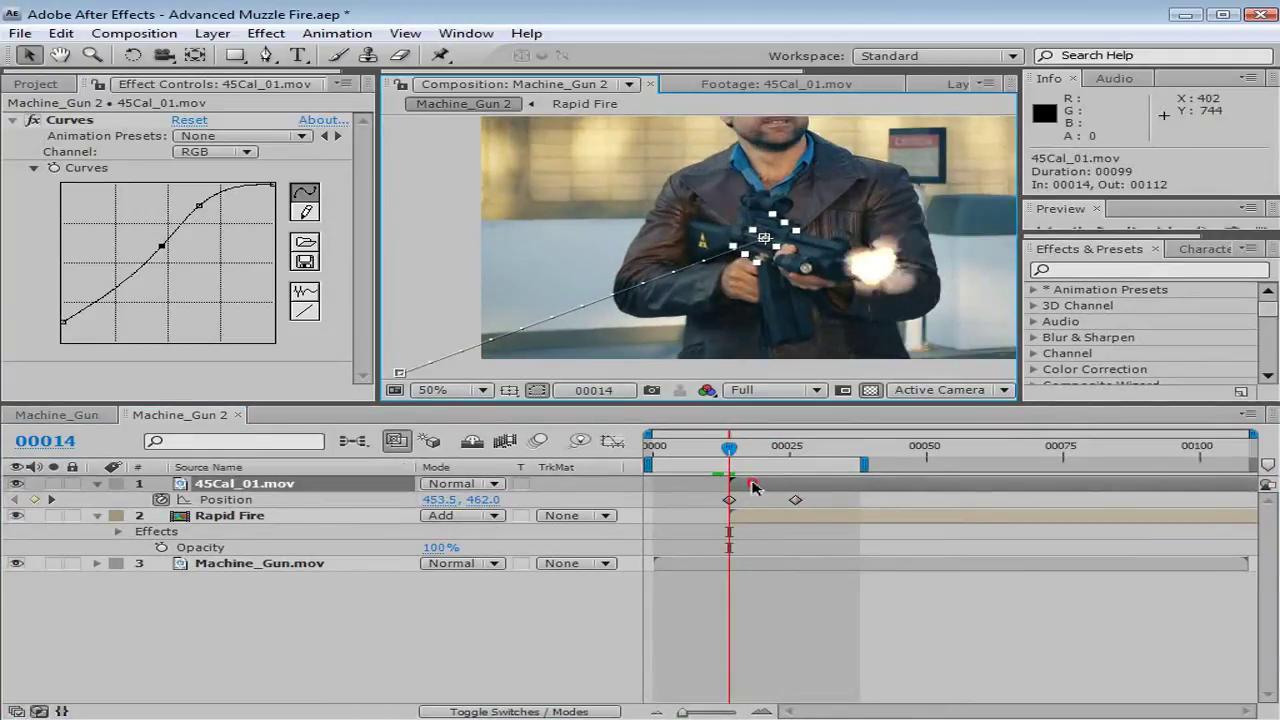
click(730, 500)
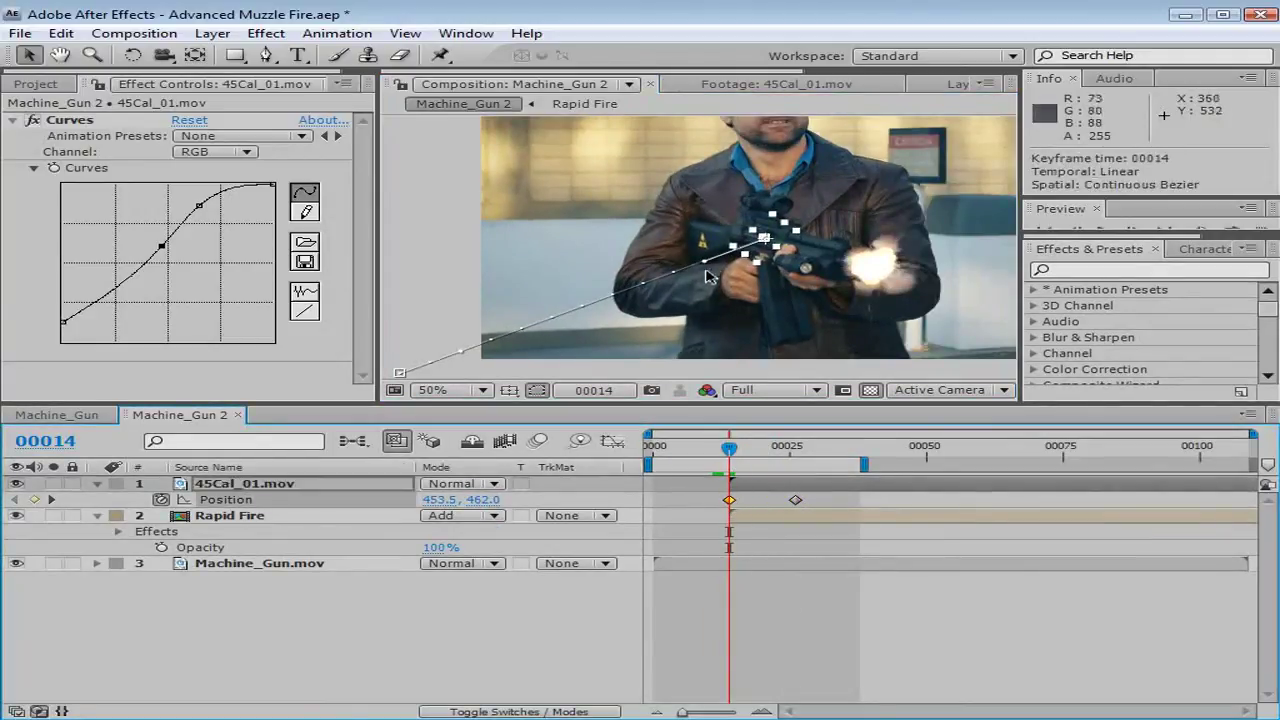
drag(706, 265, 656, 114)
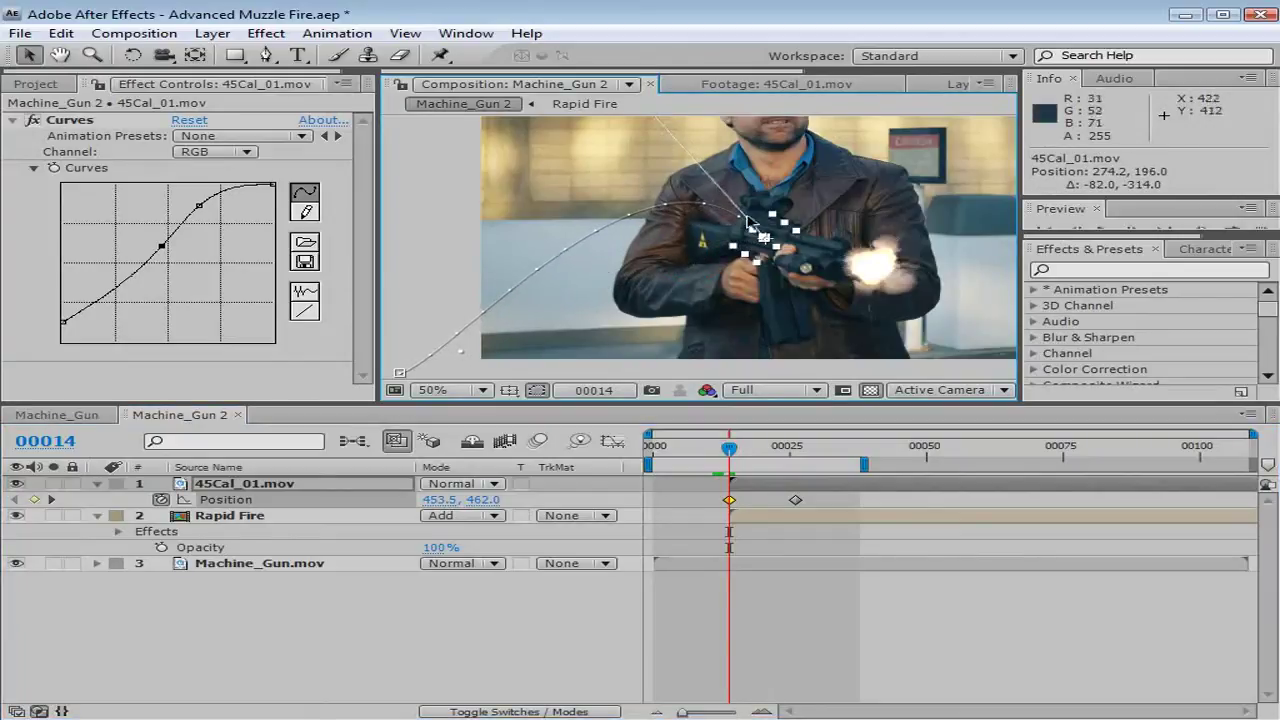
drag(463, 357, 427, 320)
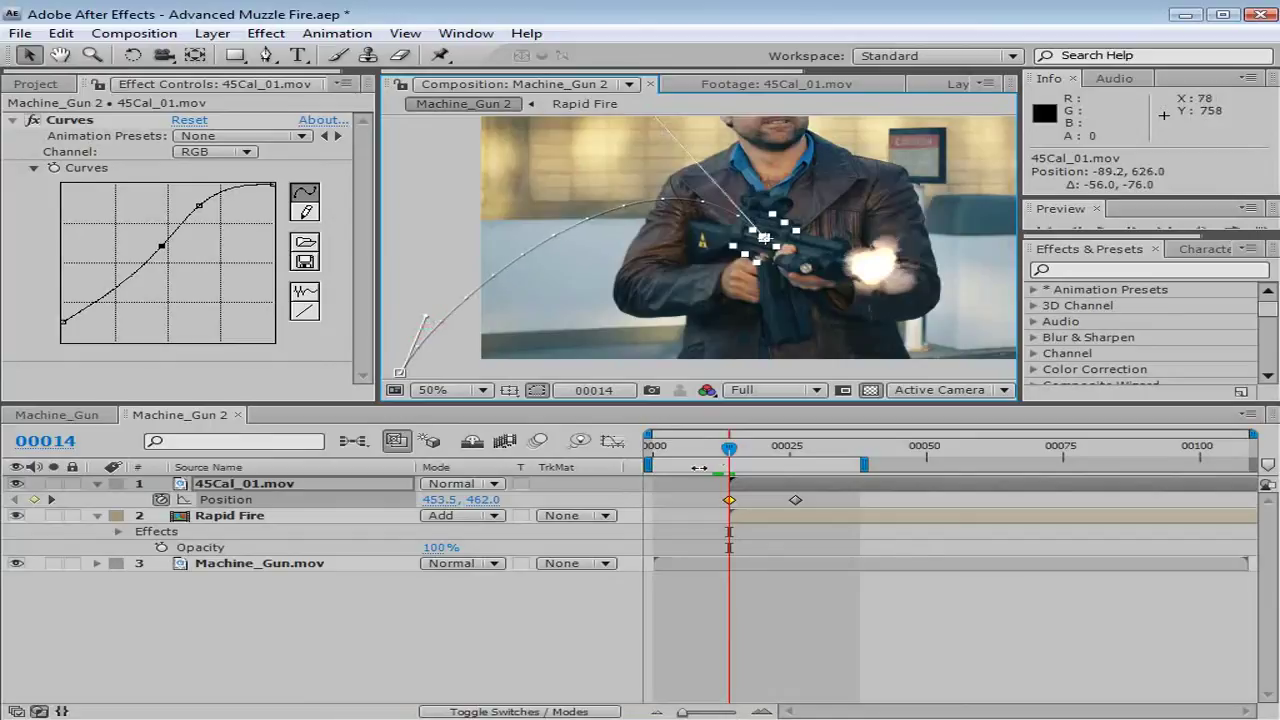
mouse_move(729, 460)
mouse_down()
mouse_move(767, 460)
mouse_move(741, 455)
mouse_move(753, 455)
mouse_up()
click(795, 458)
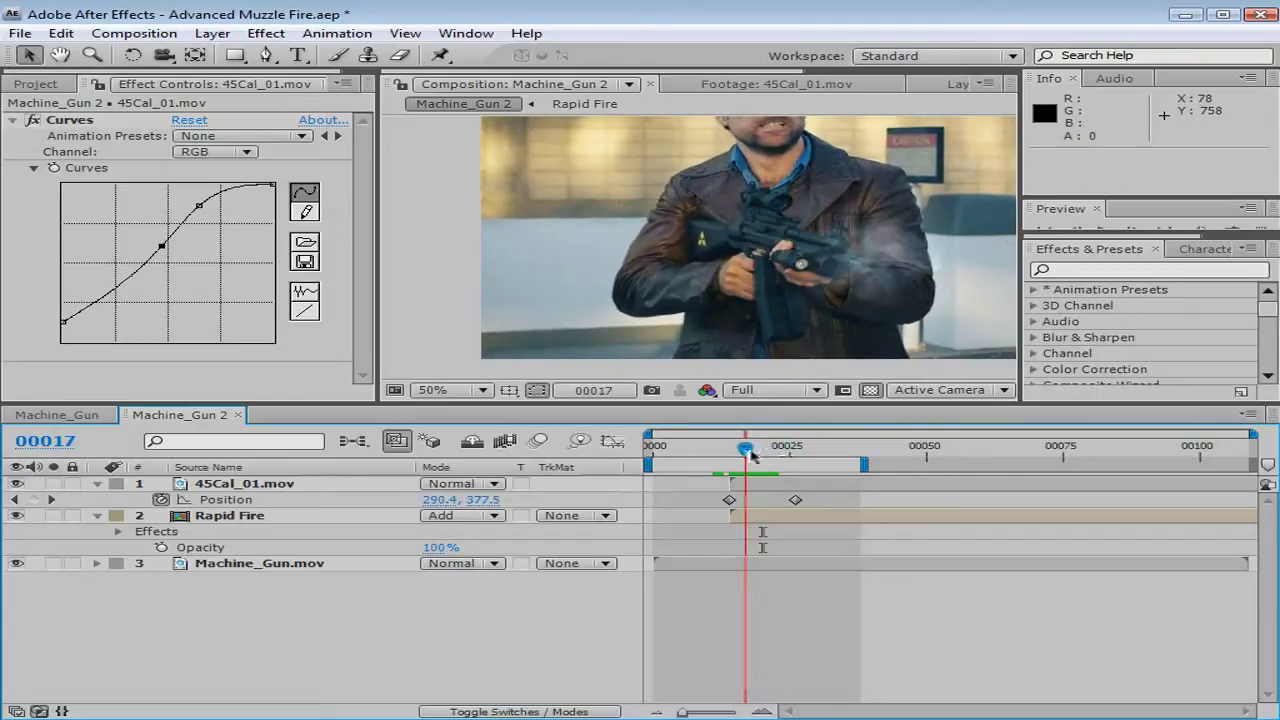
Step: Duplicate the 45Cal_01.mov layer and rotate the copy to 85.8°
click(766, 518)
click(766, 478)
key(ctrl+d)
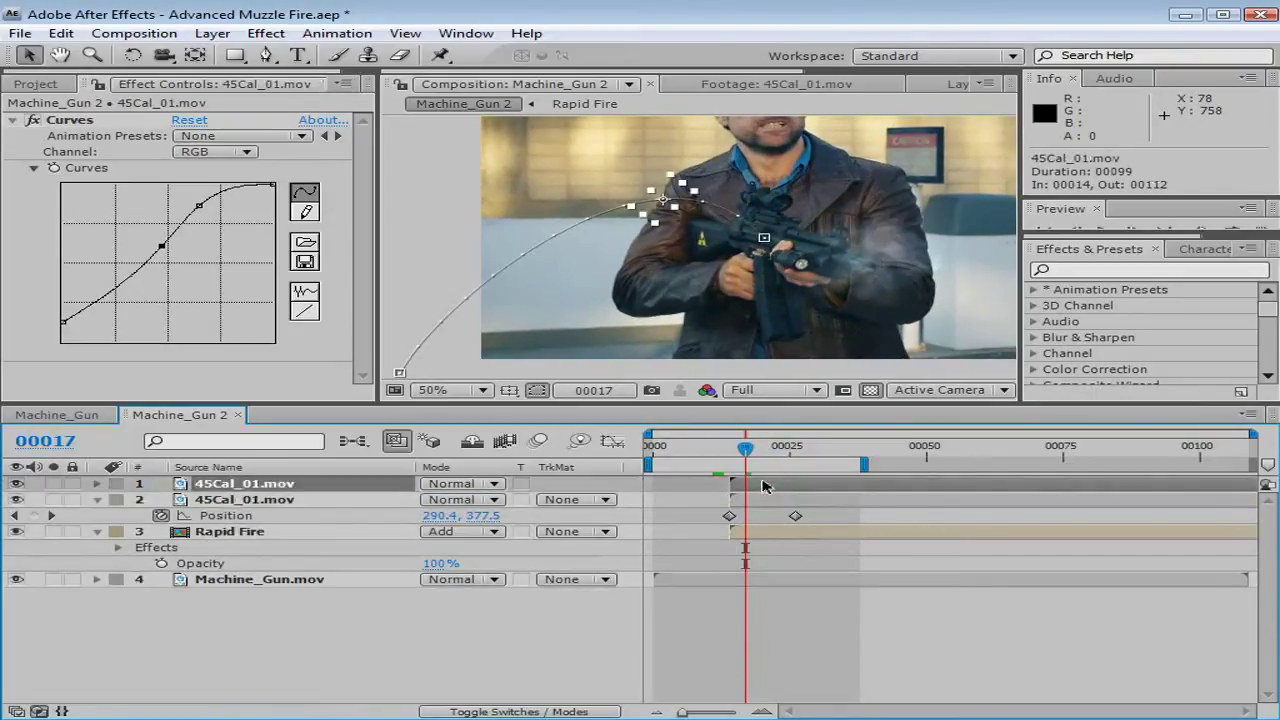
key(Page_Up)
key(Page_Up)
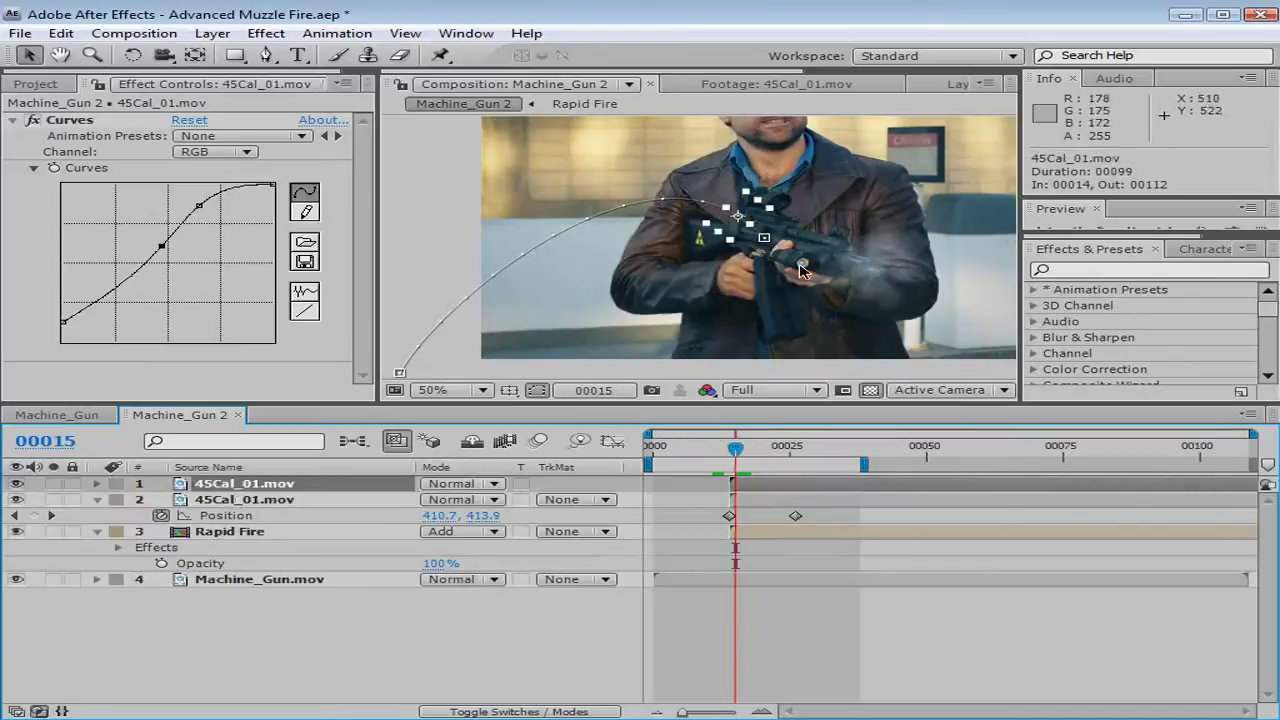
key(w)
drag(770, 215, 733, 380)
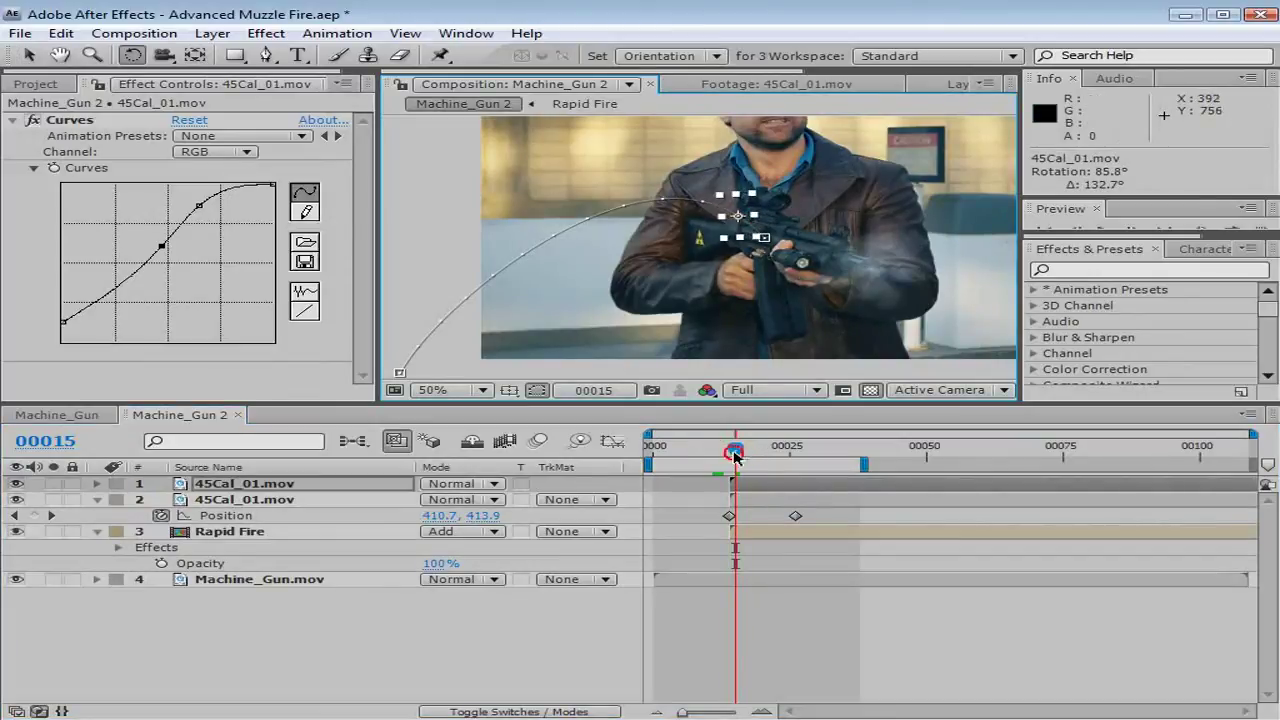
Step: Flatten the copied shell's arc at the gun and move its path's end point inward, just below the picture's lower-left area
drag(735, 455, 729, 455)
key(p)
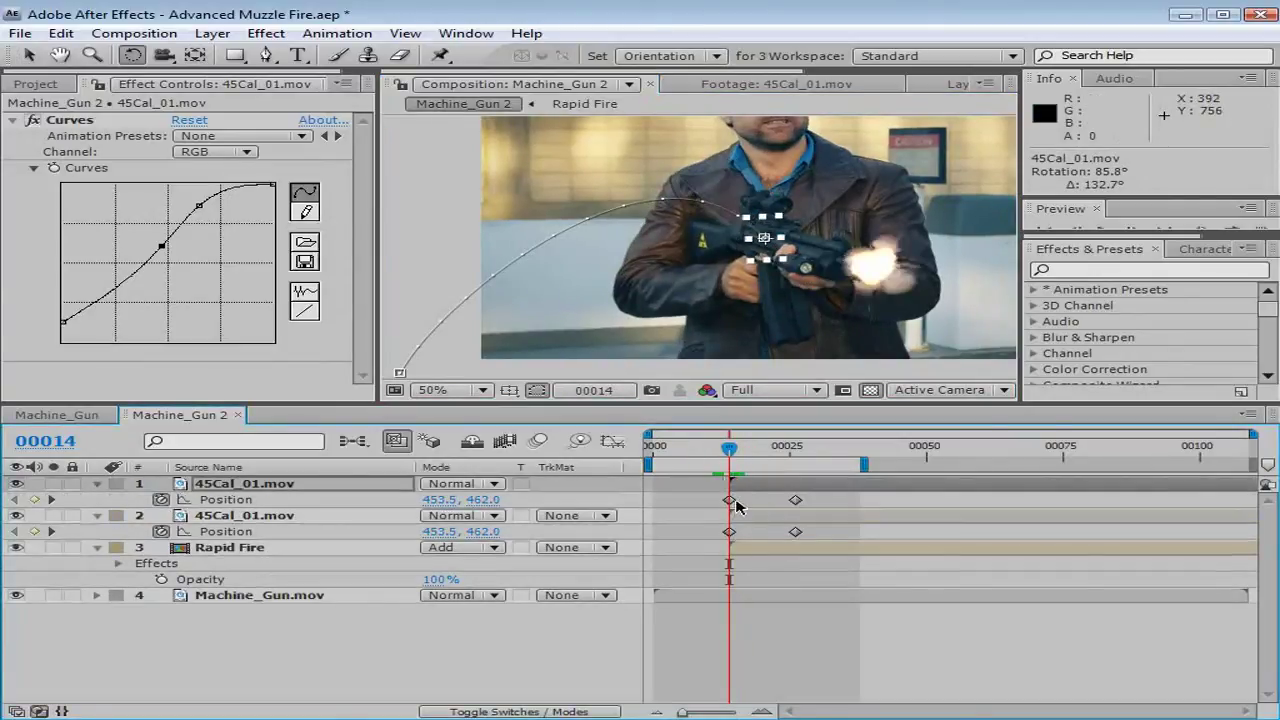
click(729, 500)
scroll(757, 268, down, 1)
key(v)
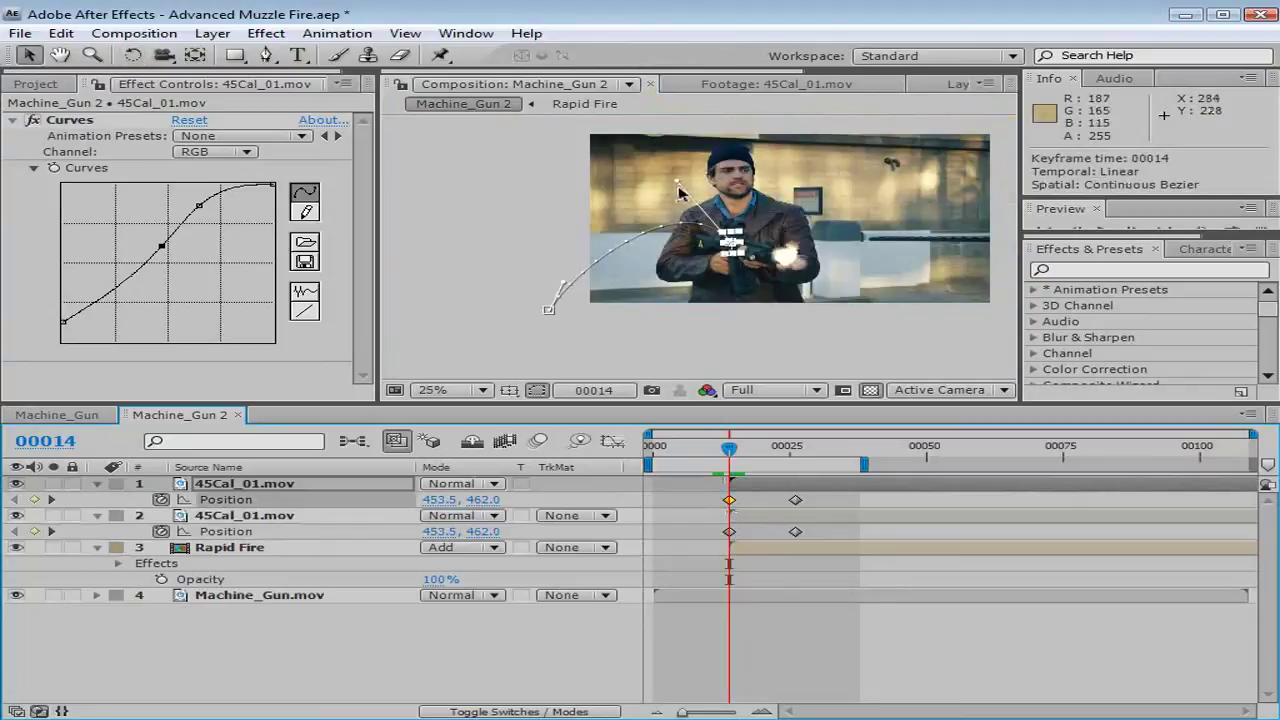
drag(676, 181, 665, 213)
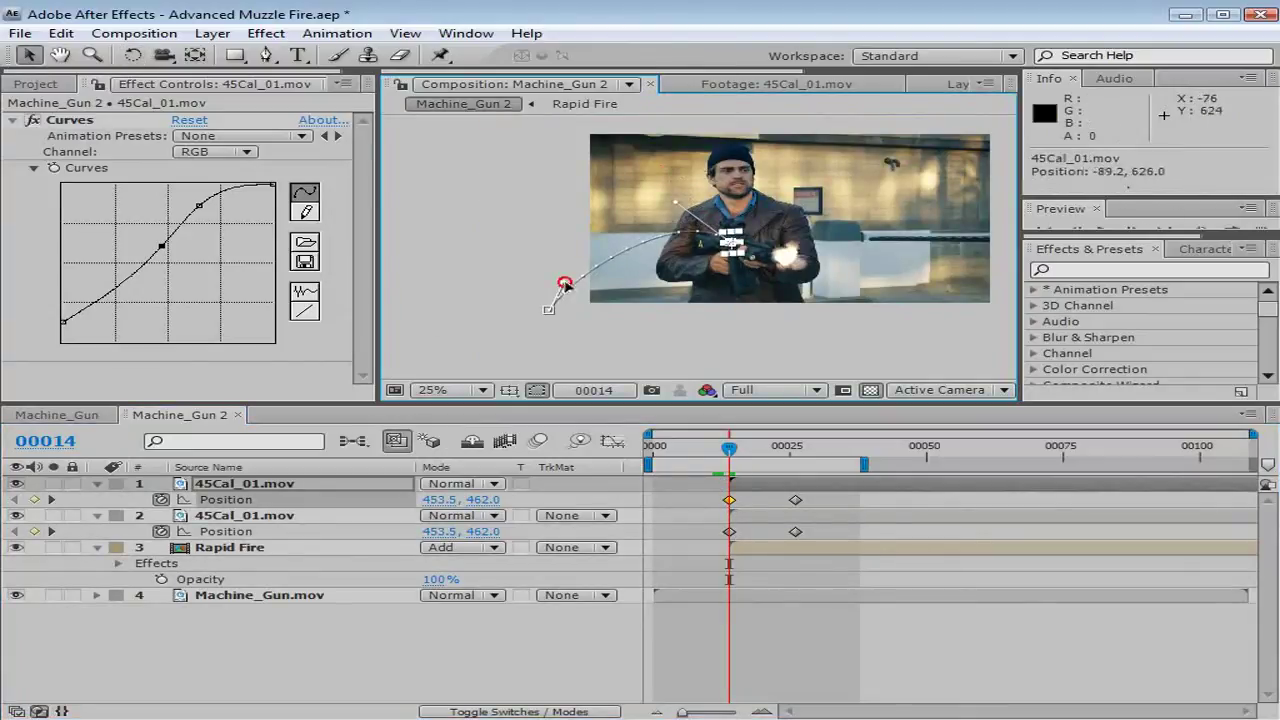
drag(548, 309, 607, 276)
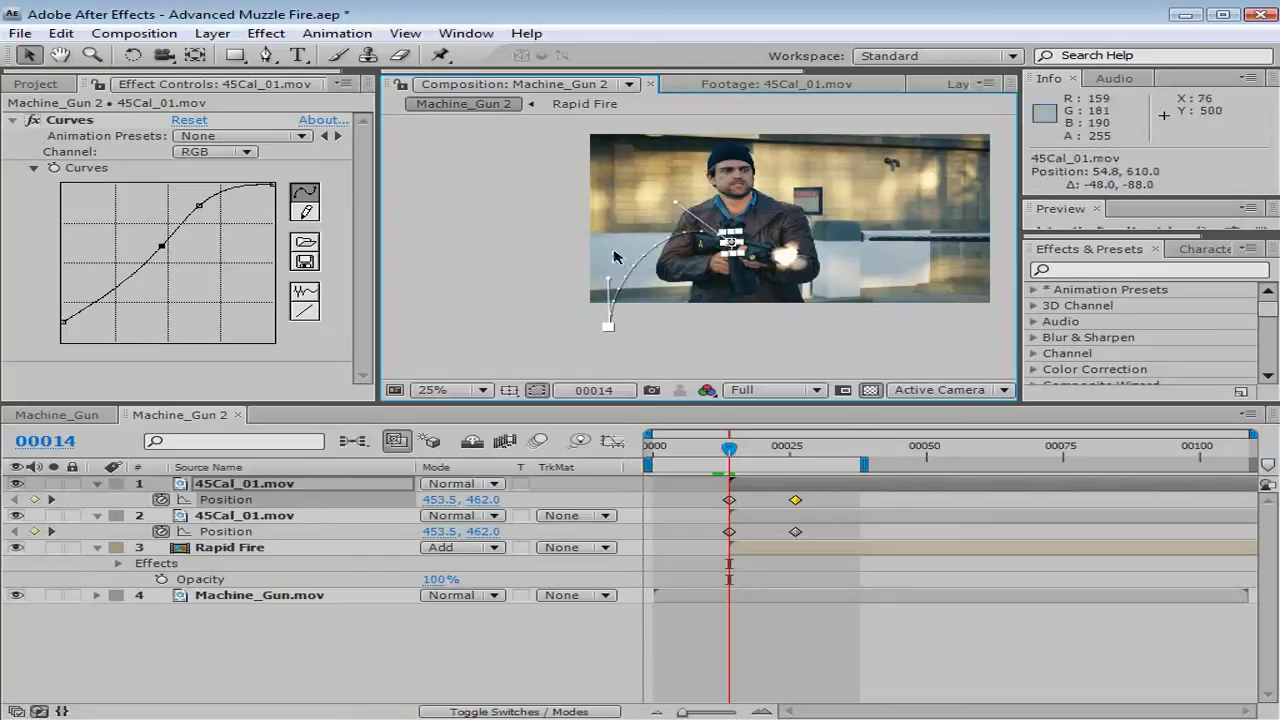
Step: Offset the second shell layer to start at frame 16 and add a third shell copy starting at frame 19
key(period)
drag(731, 444, 760, 450)
click(757, 487)
key(ctrl+d)
key(ctrl+d)
click(828, 626)
key(ctrl+z)
key(ctrl+z)
Step: Flatten the third shell's motion path at the gun and shift the far end of its path farther left
key(p)
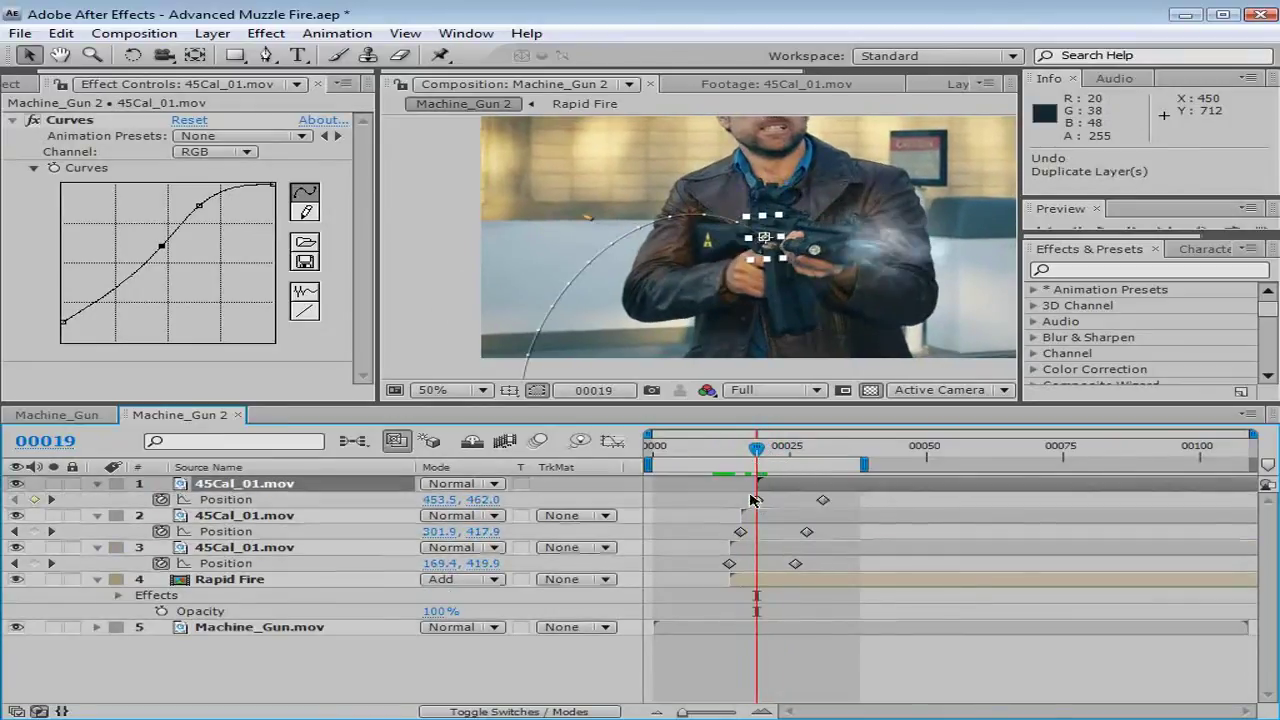
click(756, 500)
drag(653, 157, 659, 188)
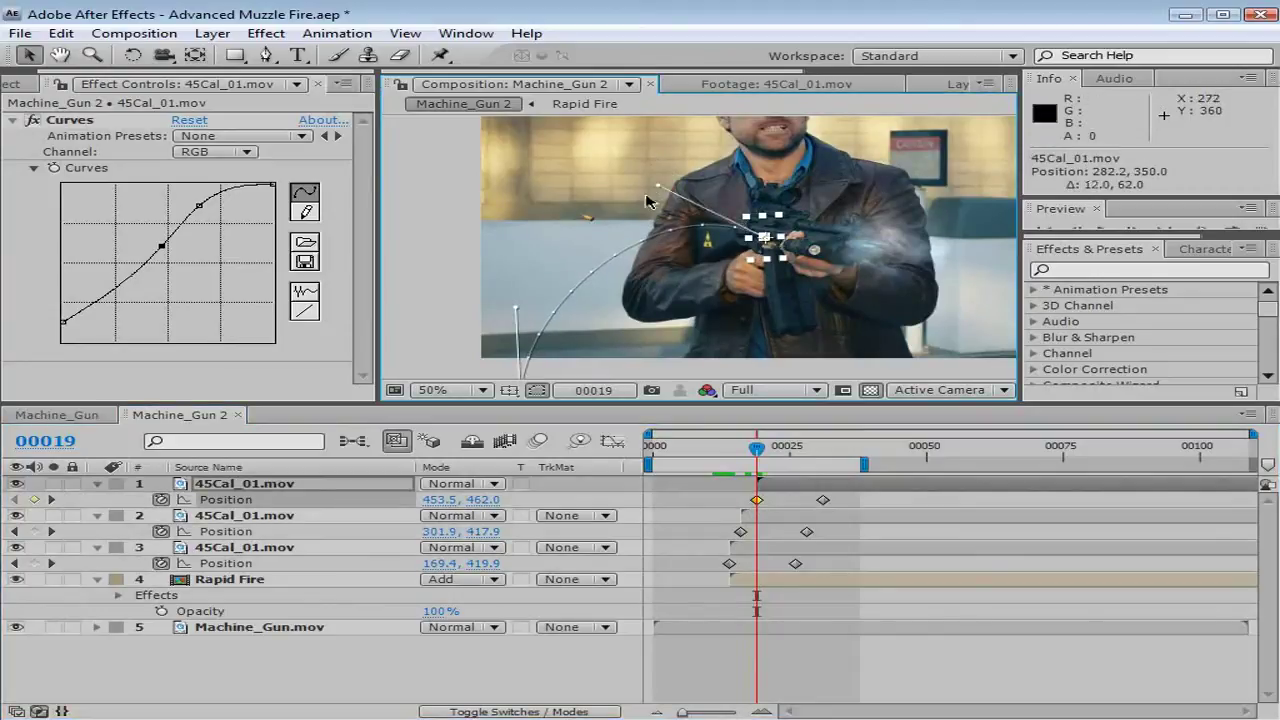
key(space)
drag(642, 322, 670, 258)
drag(548, 345, 470, 328)
mouse_move(757, 449)
mouse_down()
mouse_move(777, 449)
mouse_move(766, 449)
mouse_up()
click(837, 666)
drag(750, 236, 732, 277)
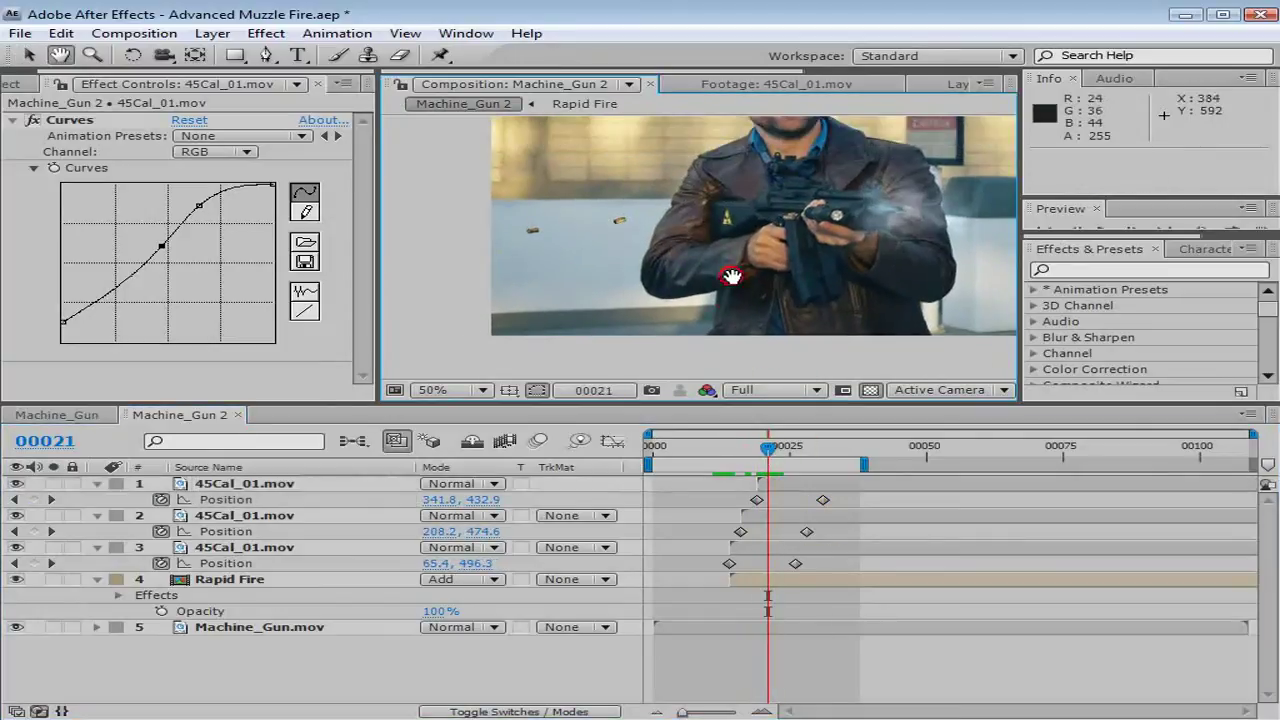
click(802, 490)
key(ctrl+d)
key(ctrl+z)
Step: Duplicate the second shell layer and shift the copy so that it starts at frame 23
click(762, 517)
key(ctrl+d)
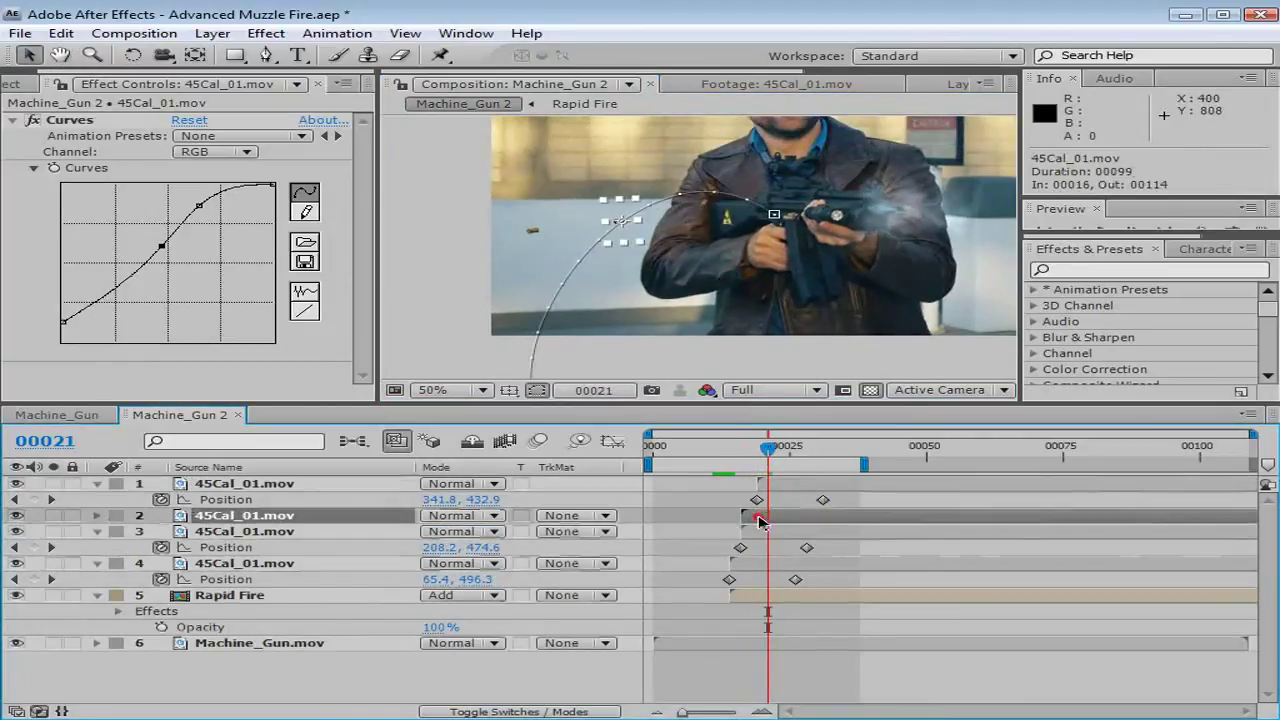
drag(760, 517, 799, 517)
drag(777, 450, 785, 450)
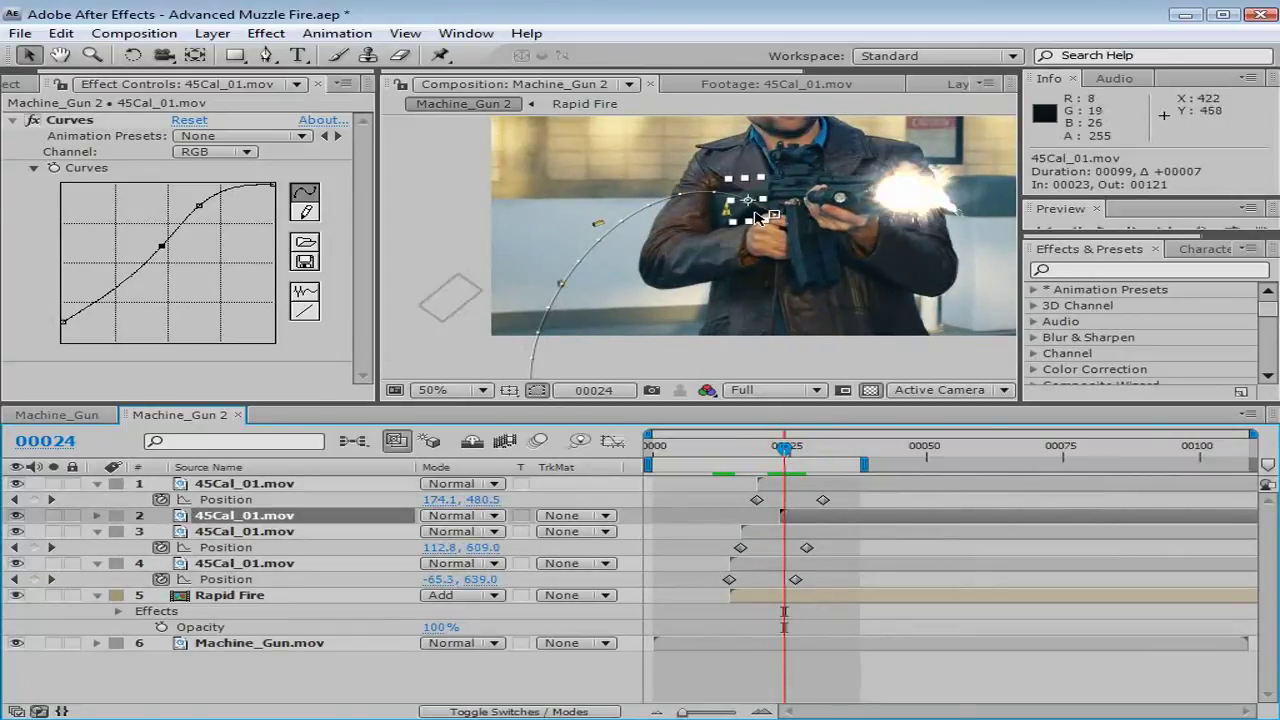
Step: At frame 23, set the fourth shell's starting position to 487.5, 408.0 on the gun's receiver
key(p)
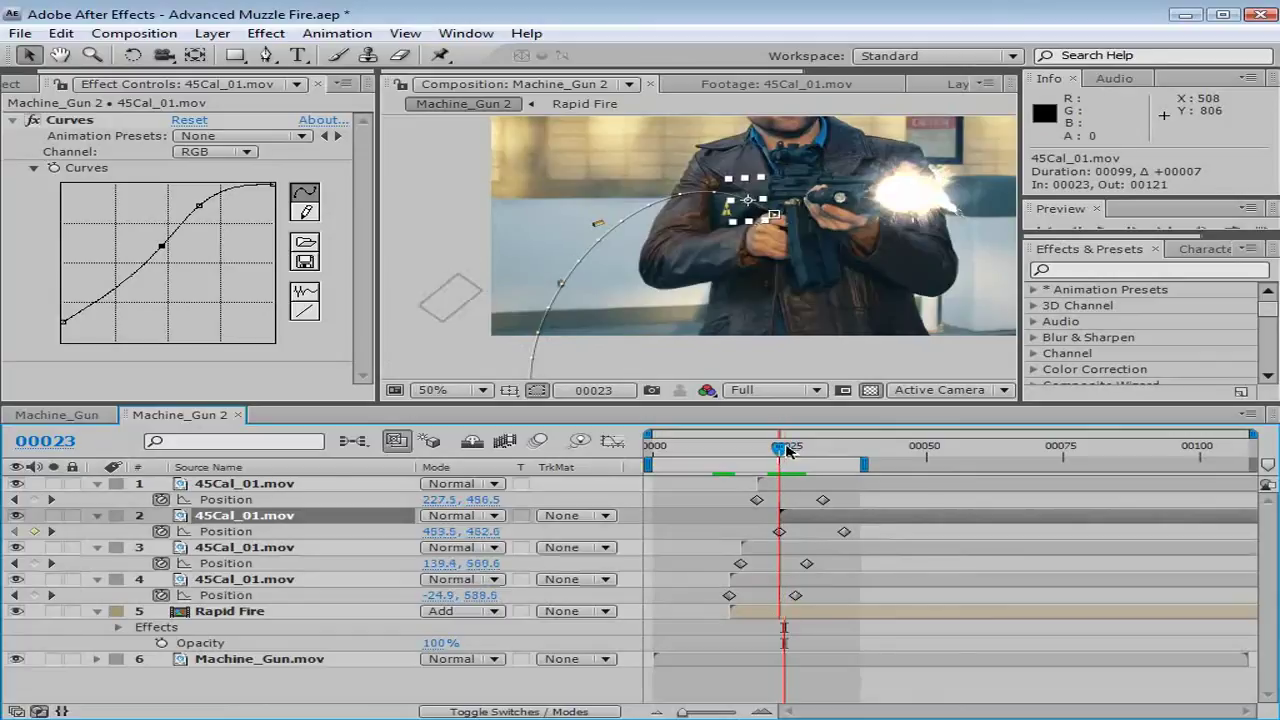
drag(786, 448, 779, 448)
drag(780, 230, 752, 287)
scroll(799, 204, up, 1)
key(space)
click(814, 676)
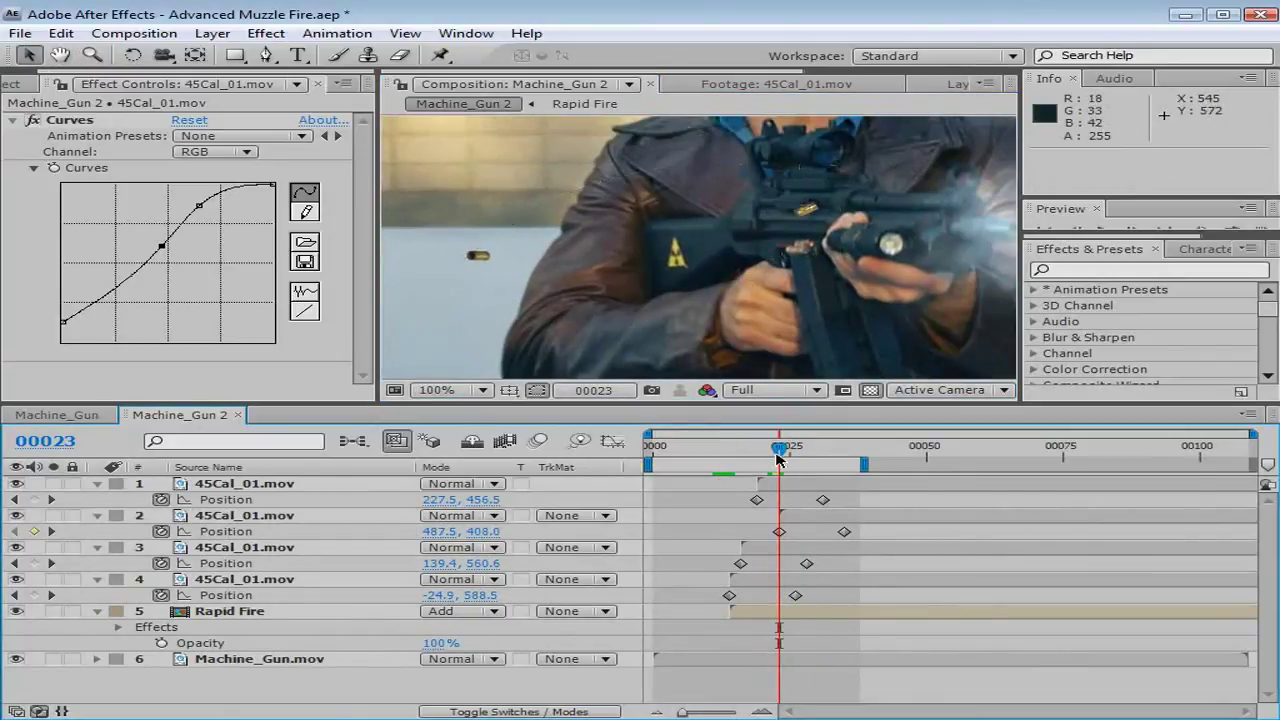
drag(780, 456, 743, 458)
scroll(790, 273, down, 1)
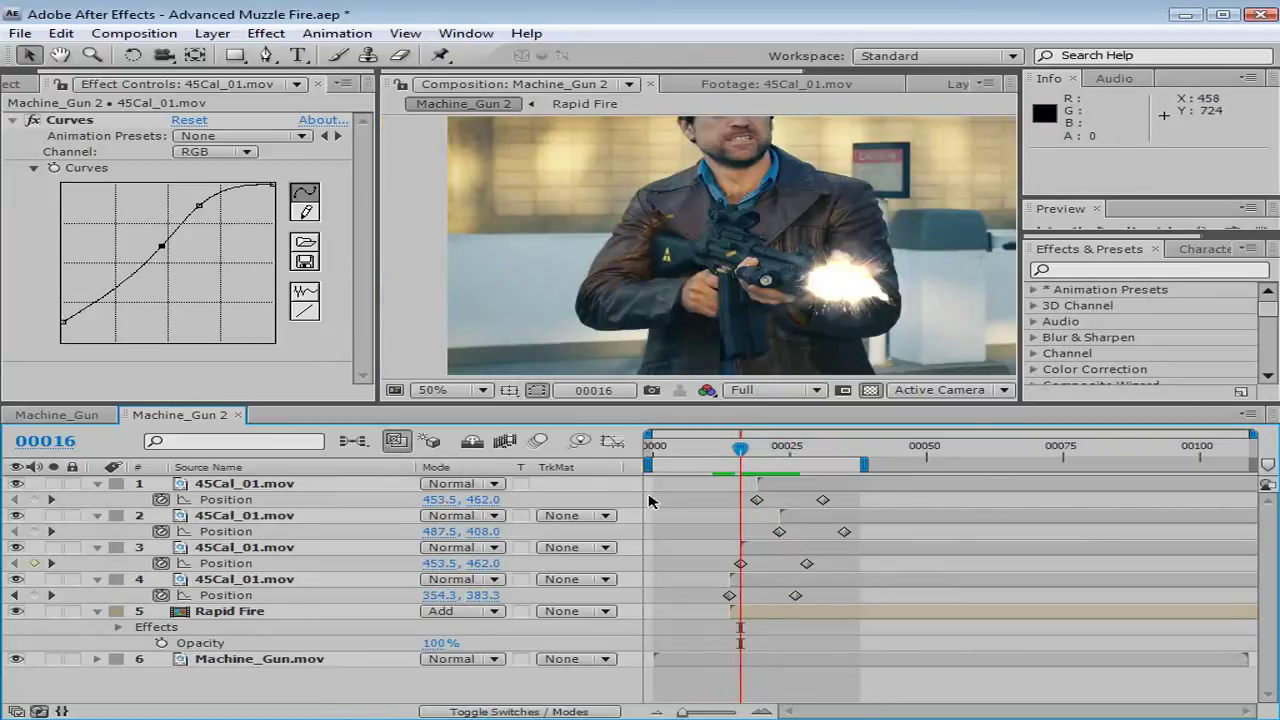
Step: Enable motion blur for the four 45Cal_01.mov layers and the composition, and preview the result in a maximized view
key(F4)
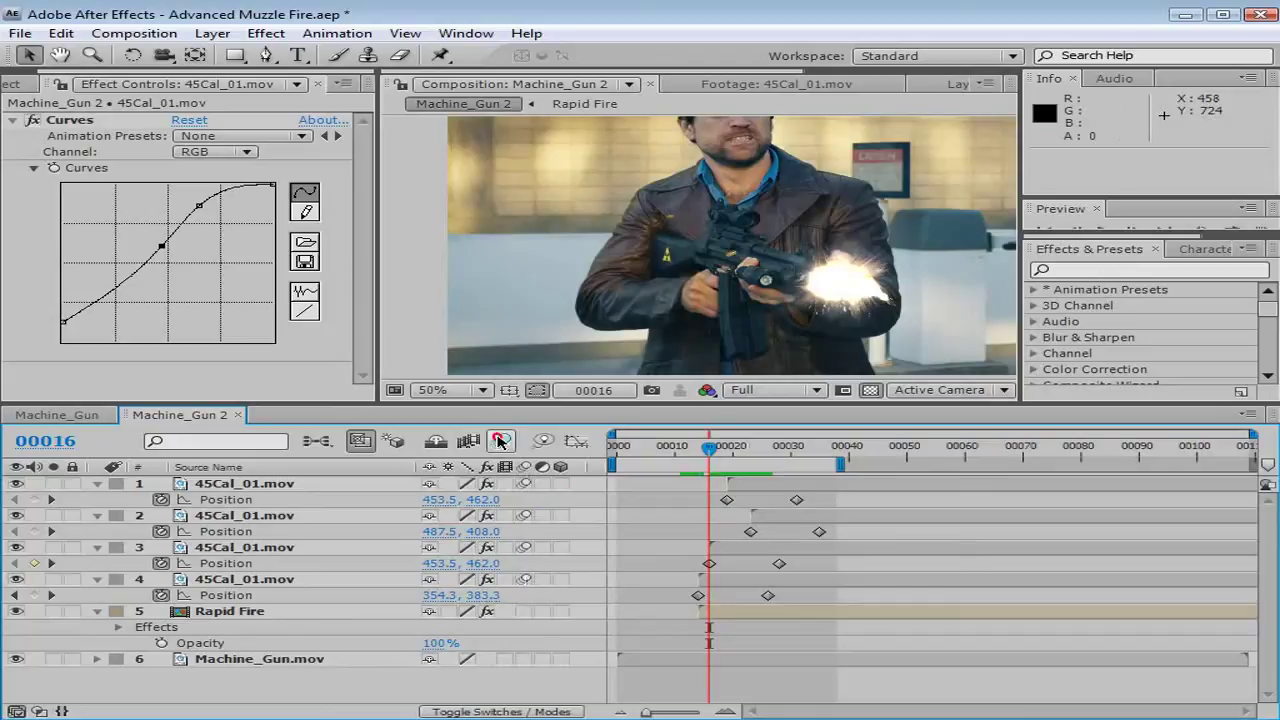
drag(709, 452, 738, 454)
key(grave)
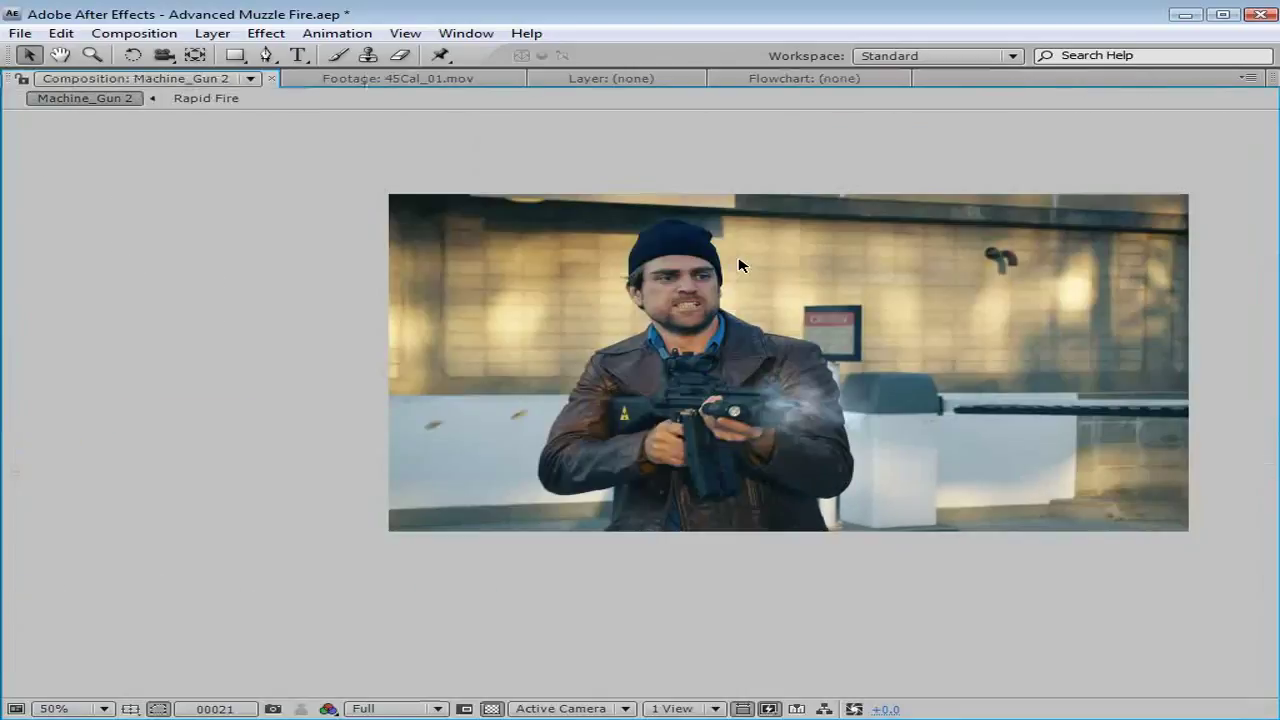
key(space)
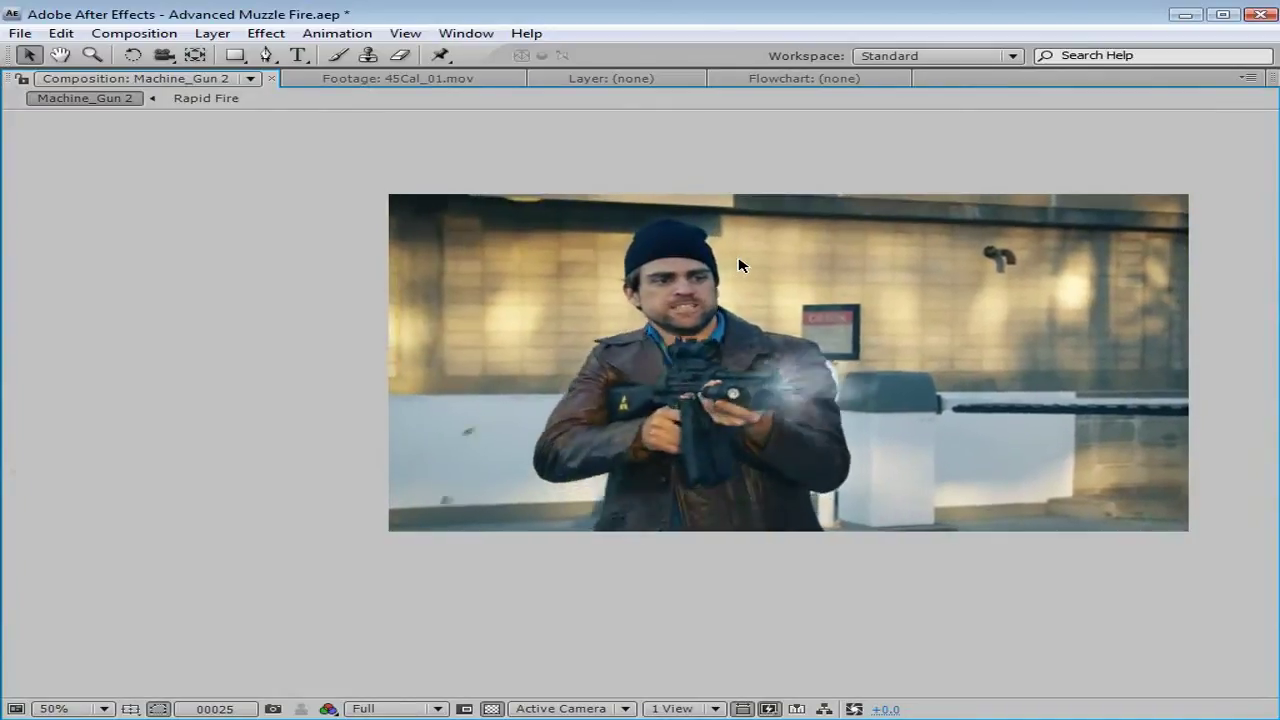
key(space)
key(grave)
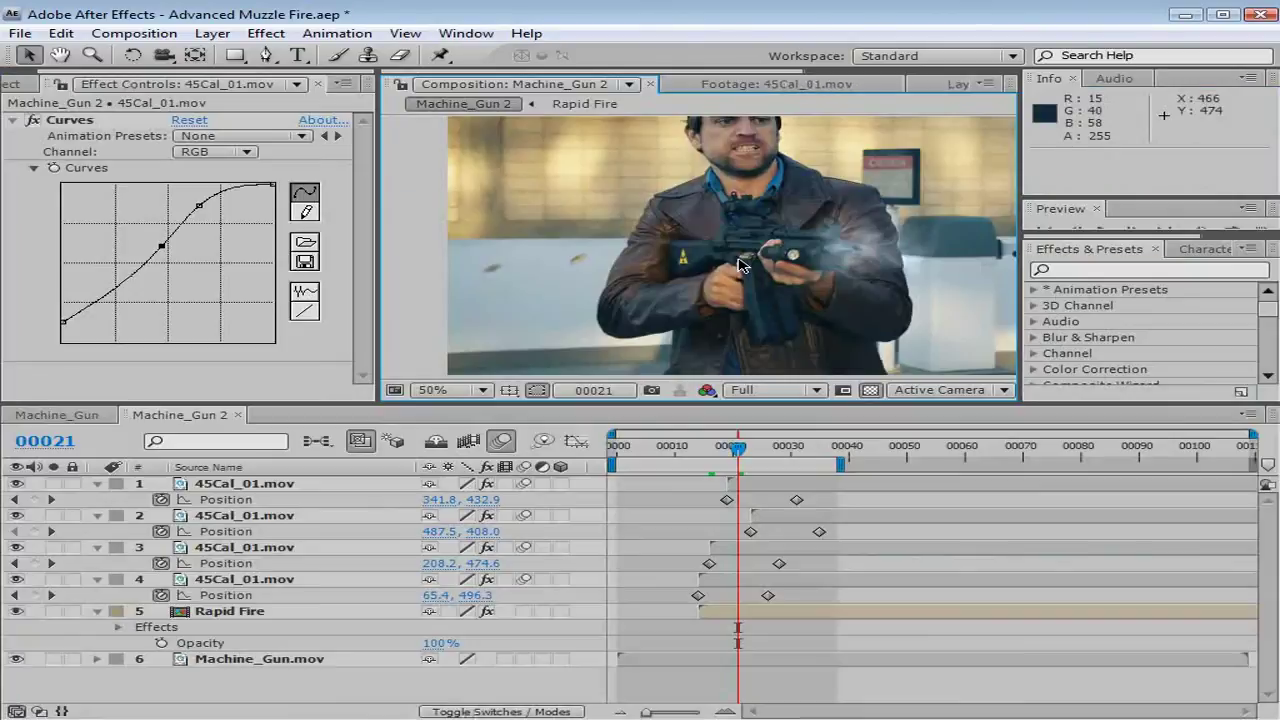
Step: Save the project and review the ejected shells between frames 18 and 21
key(ctrl+s)
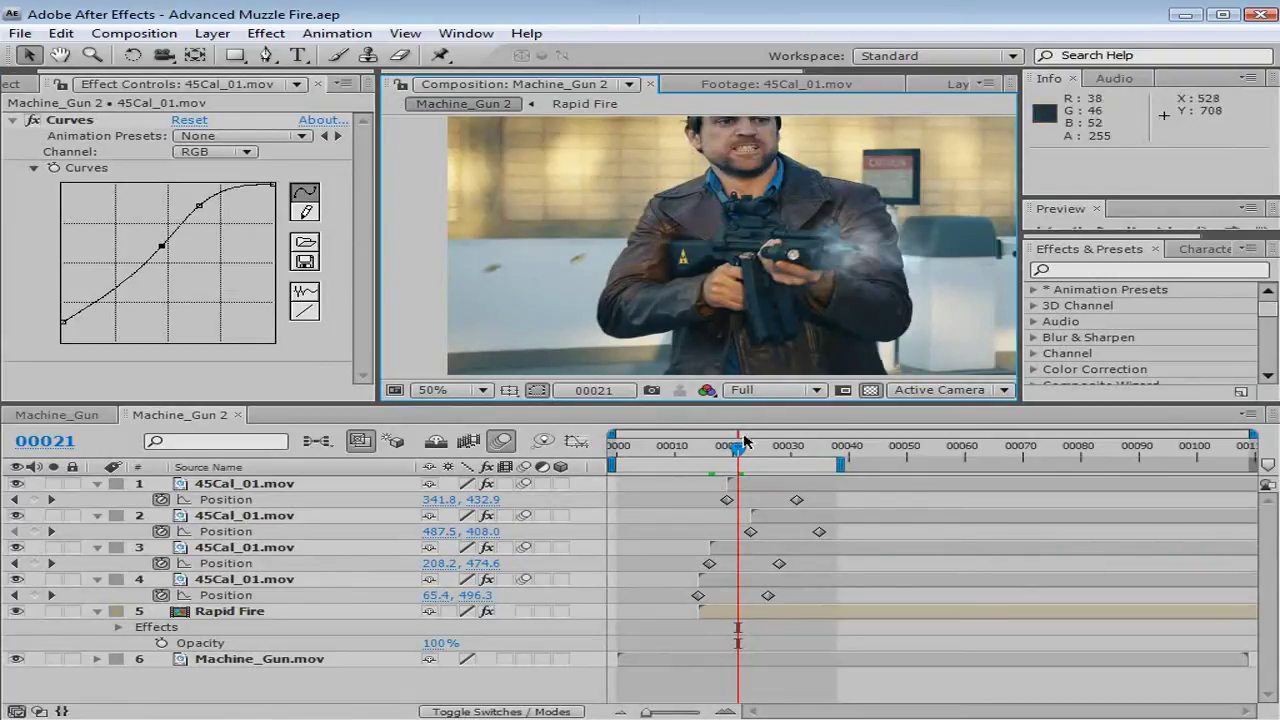
drag(744, 440, 724, 458)
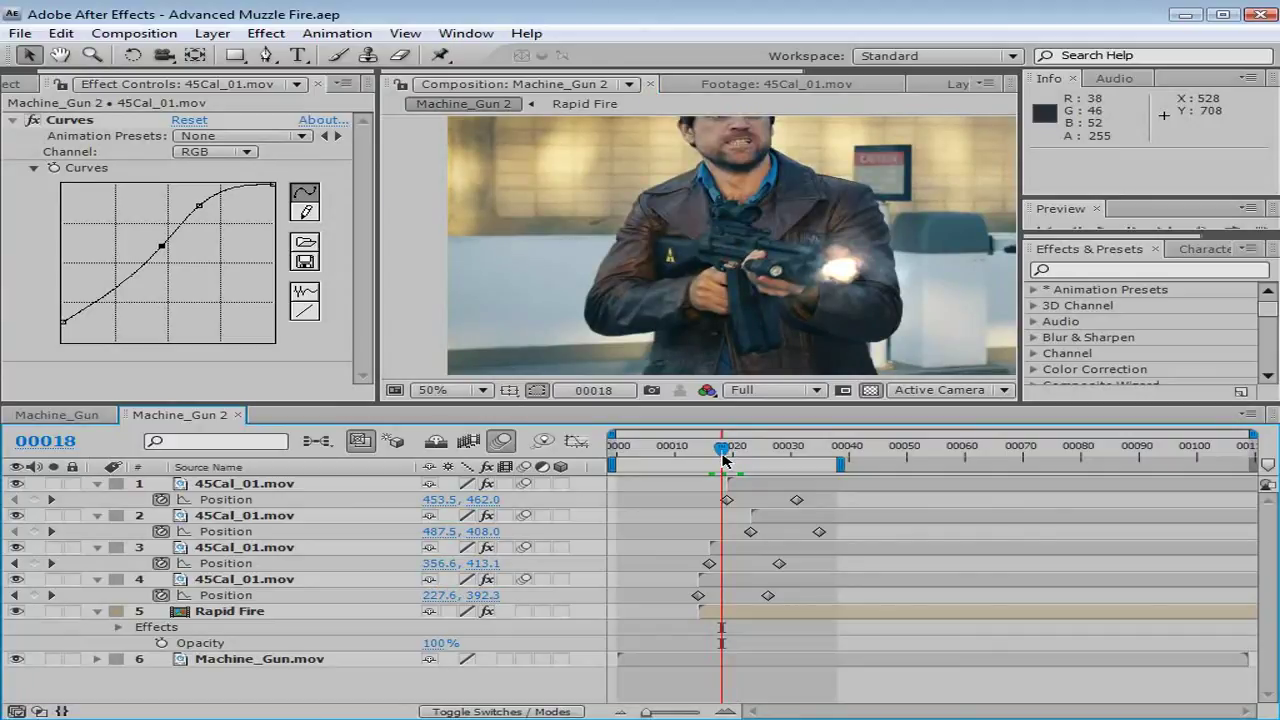
drag(724, 458, 738, 452)
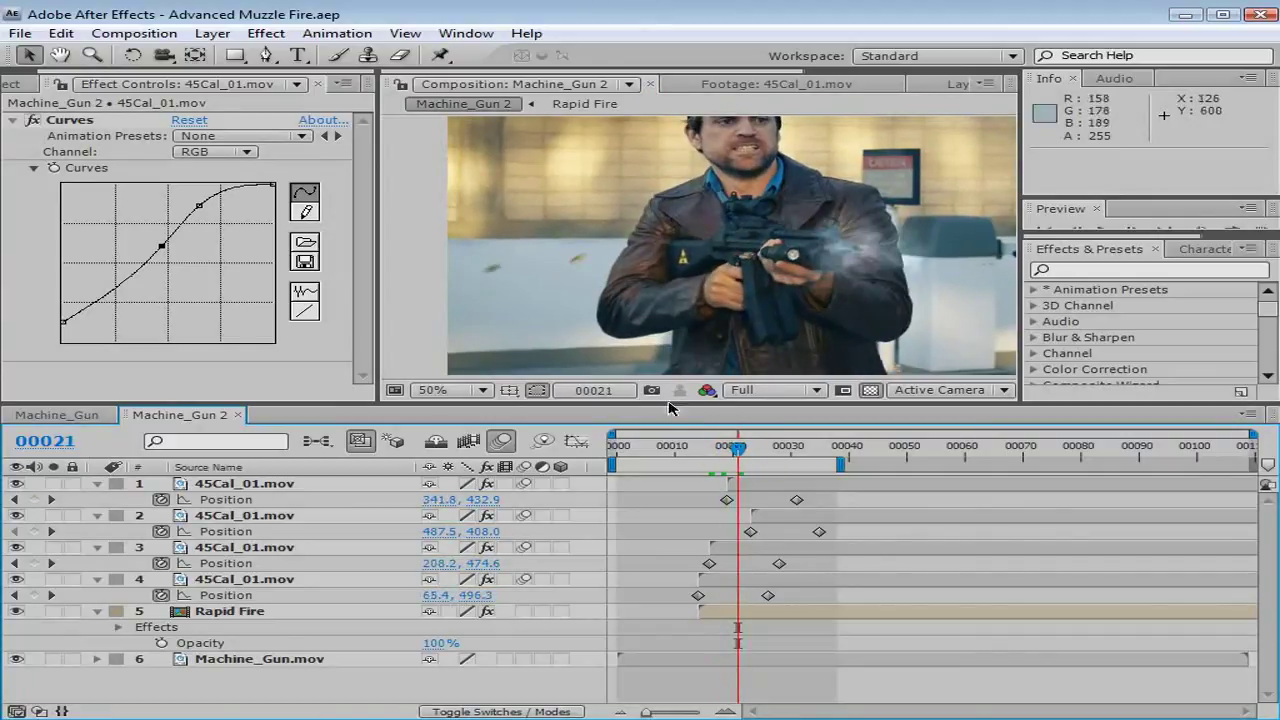
Step: Examine the Suppressed_Fire_01.mov and Automatic_Fire_05.mov clips in the 11. Muzzle_Flashes folder
click(37, 86)
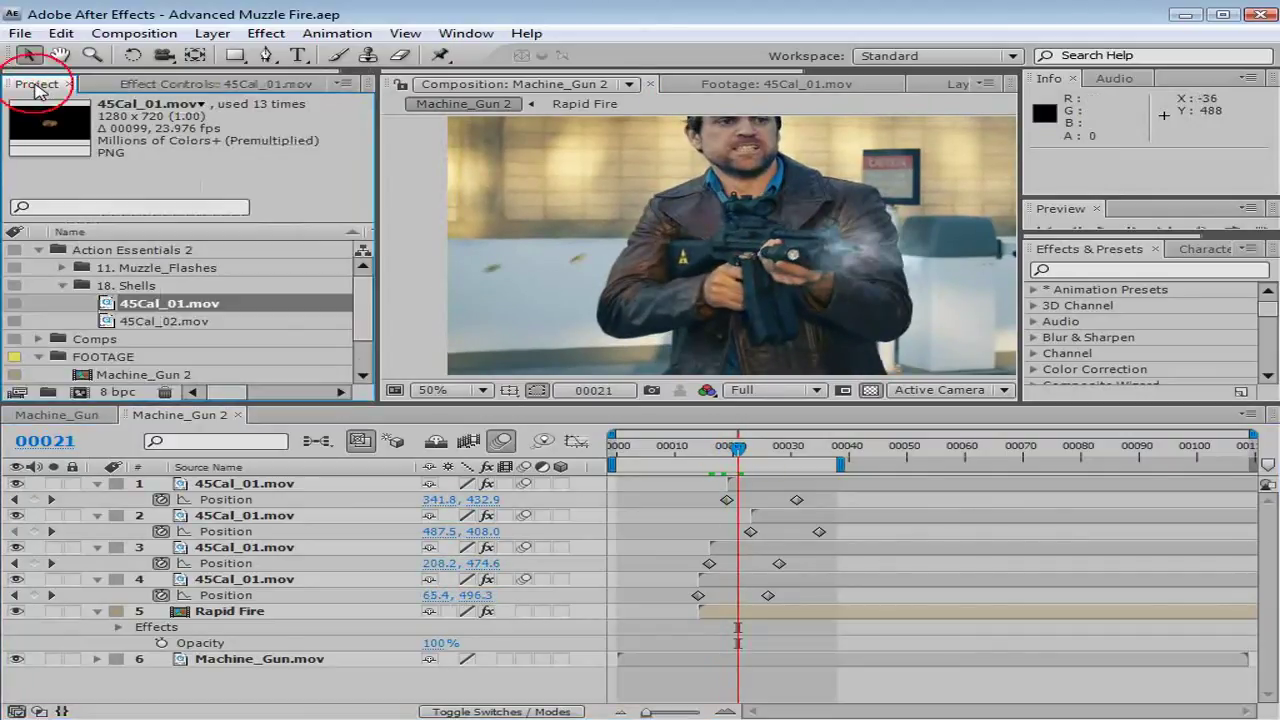
click(63, 287)
click(61, 268)
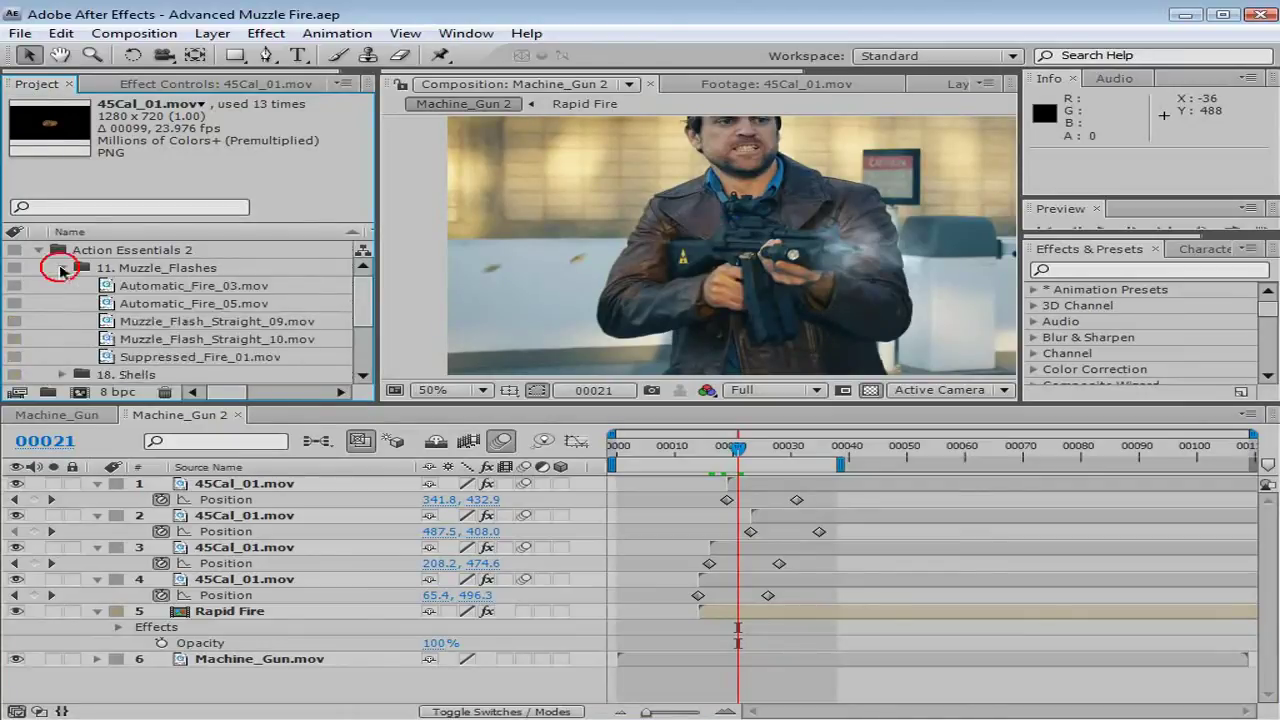
double_click(101, 357)
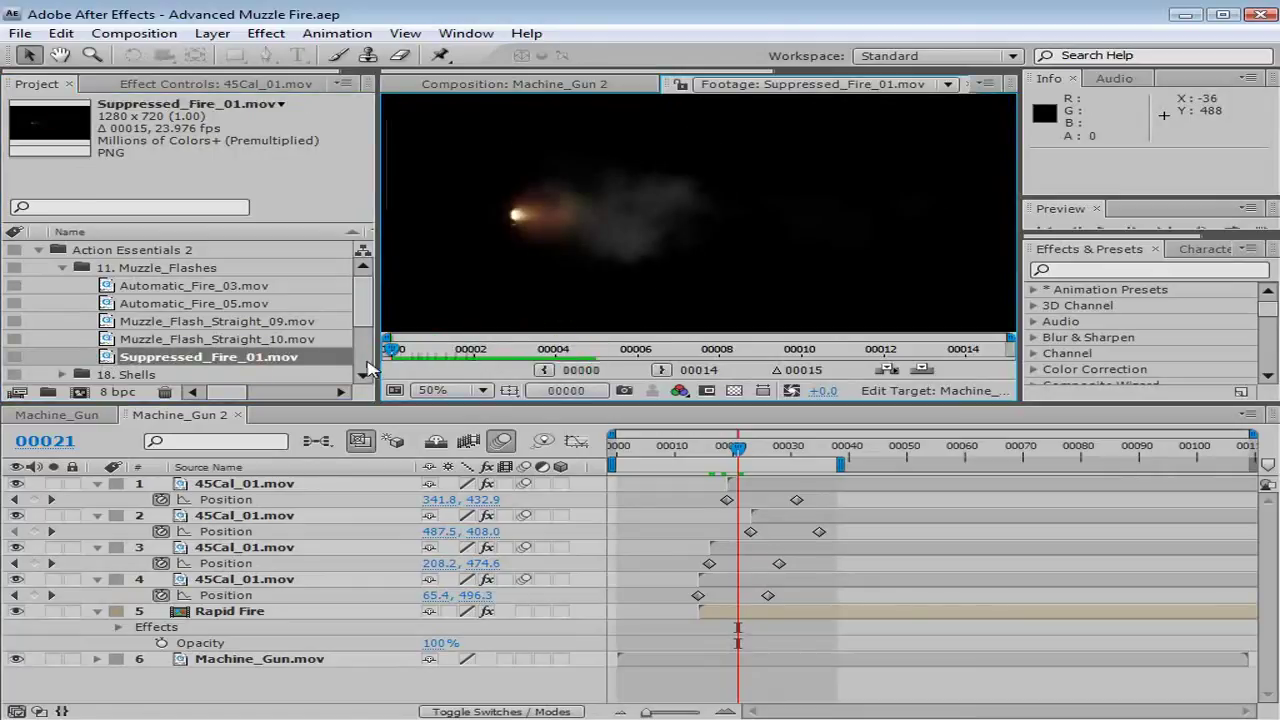
click(428, 88)
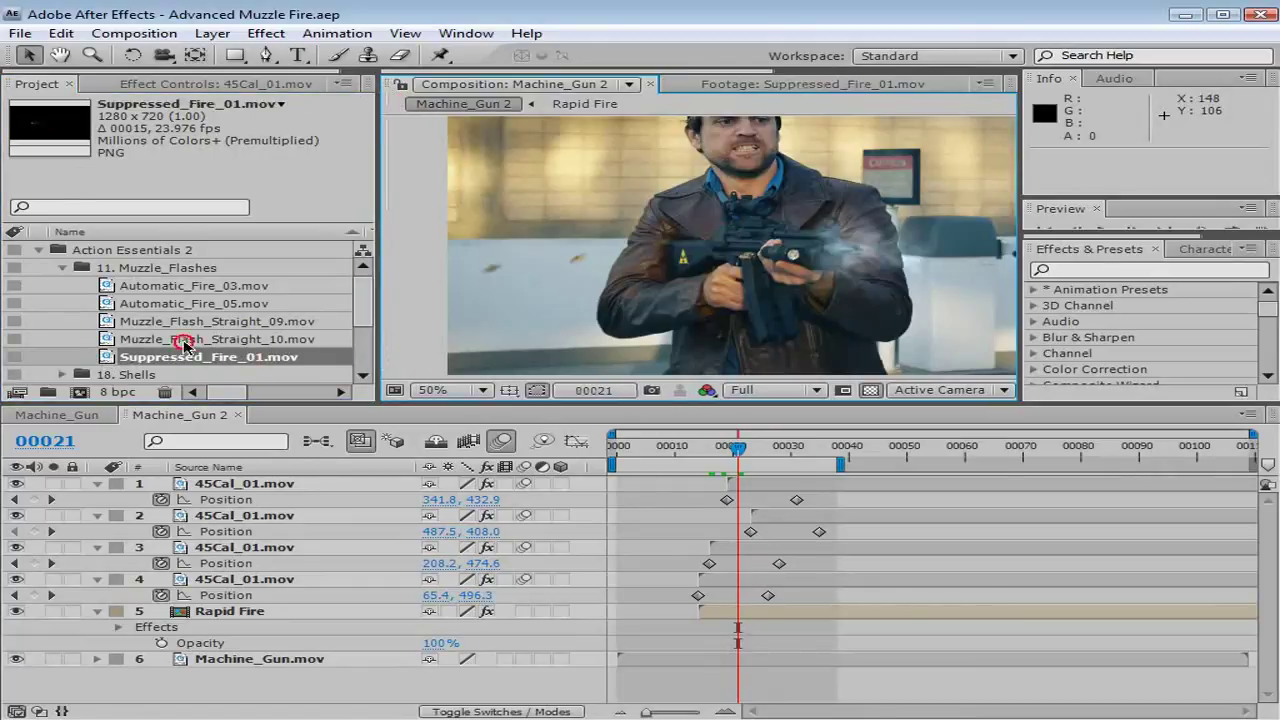
click(113, 308)
double_click(110, 308)
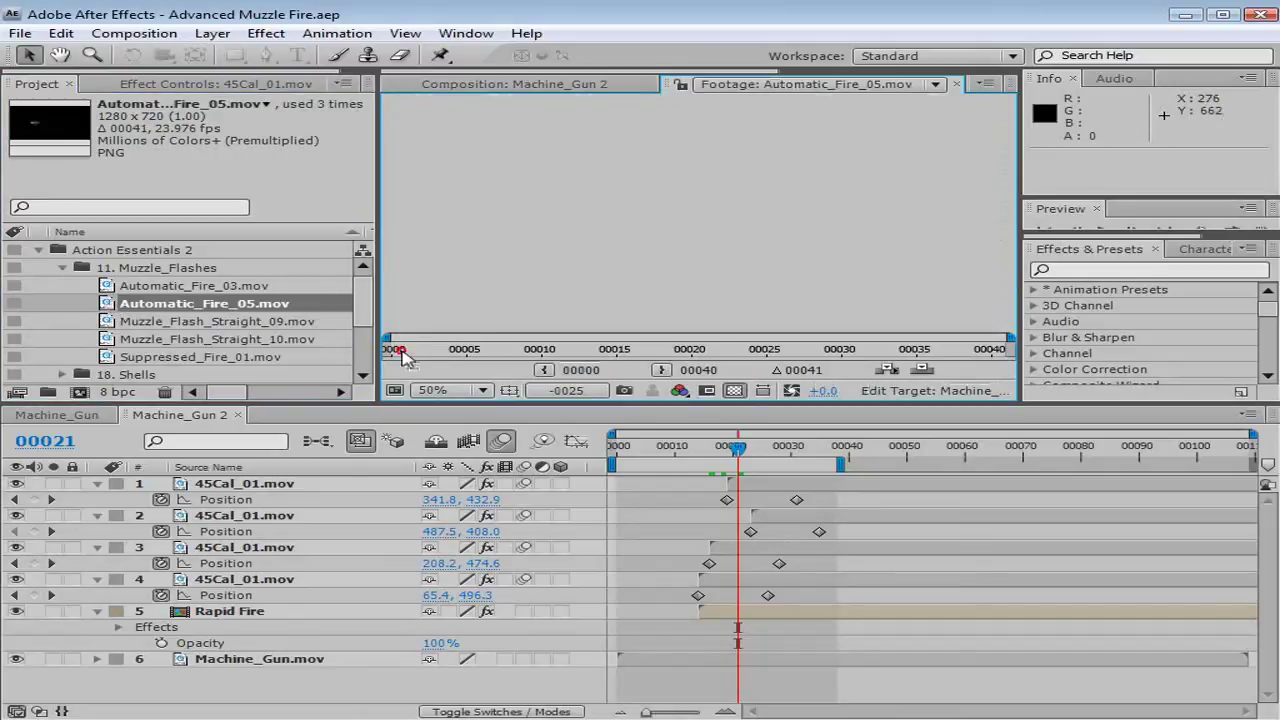
click(480, 86)
Step: Add Automatic_Fire_05.mov to Machine_Gun 2 over the gun's receiver at position 496.0, 424.0 and scale it to 24%
drag(110, 304, 766, 253)
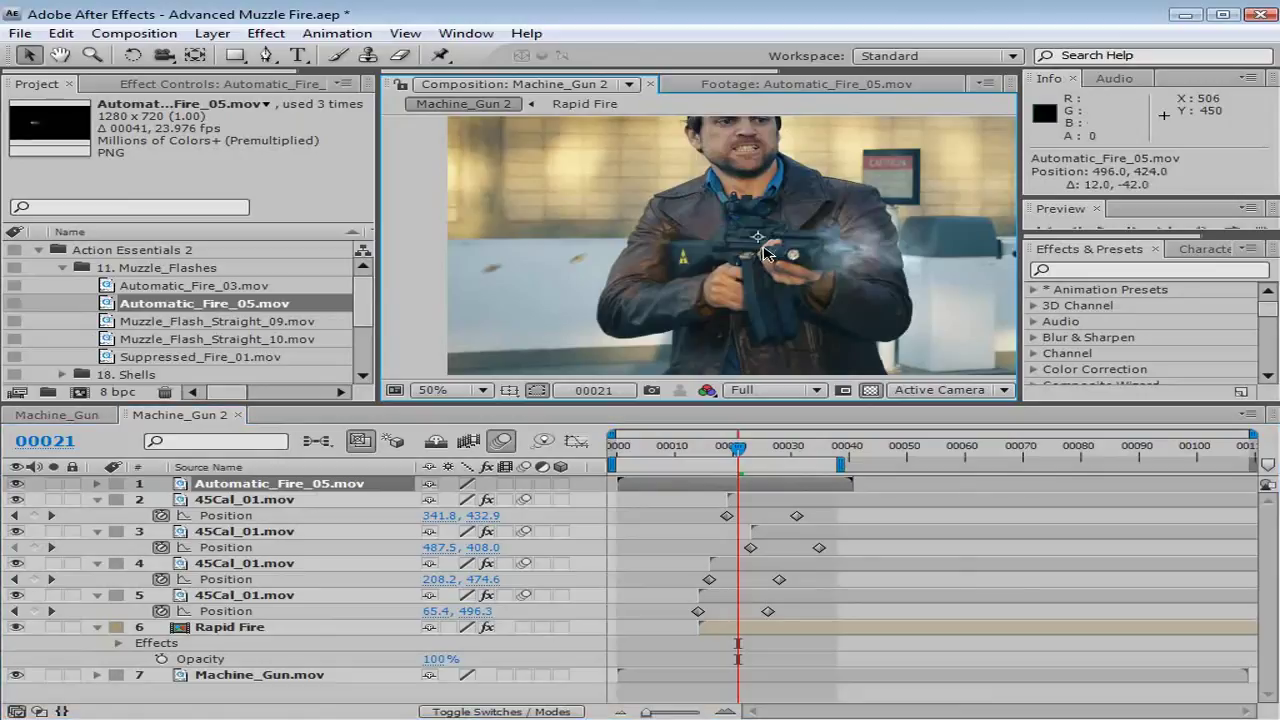
key(s)
drag(470, 503, 432, 496)
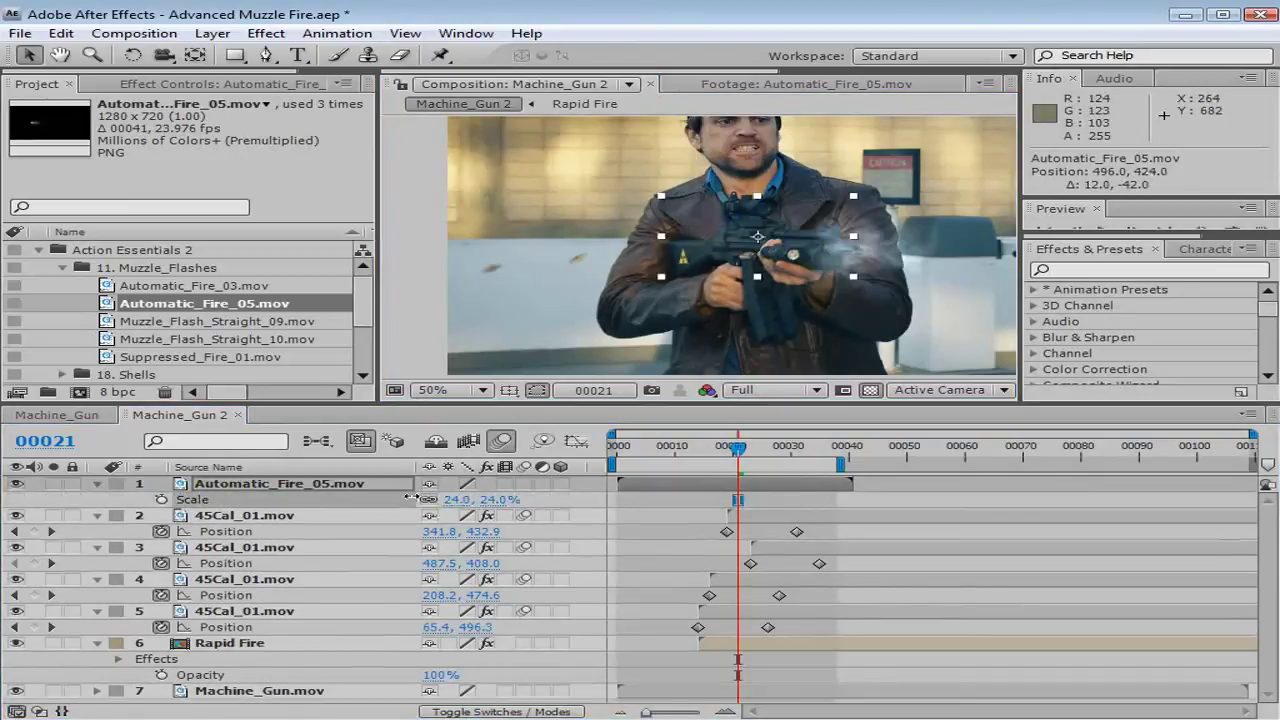
Step: Shift the Automatic_Fire_05.mov layer to start at frame 14 and play back its timing against the muzzle flash
drag(676, 485, 719, 485)
click(698, 446)
scroll(798, 285, up, 2)
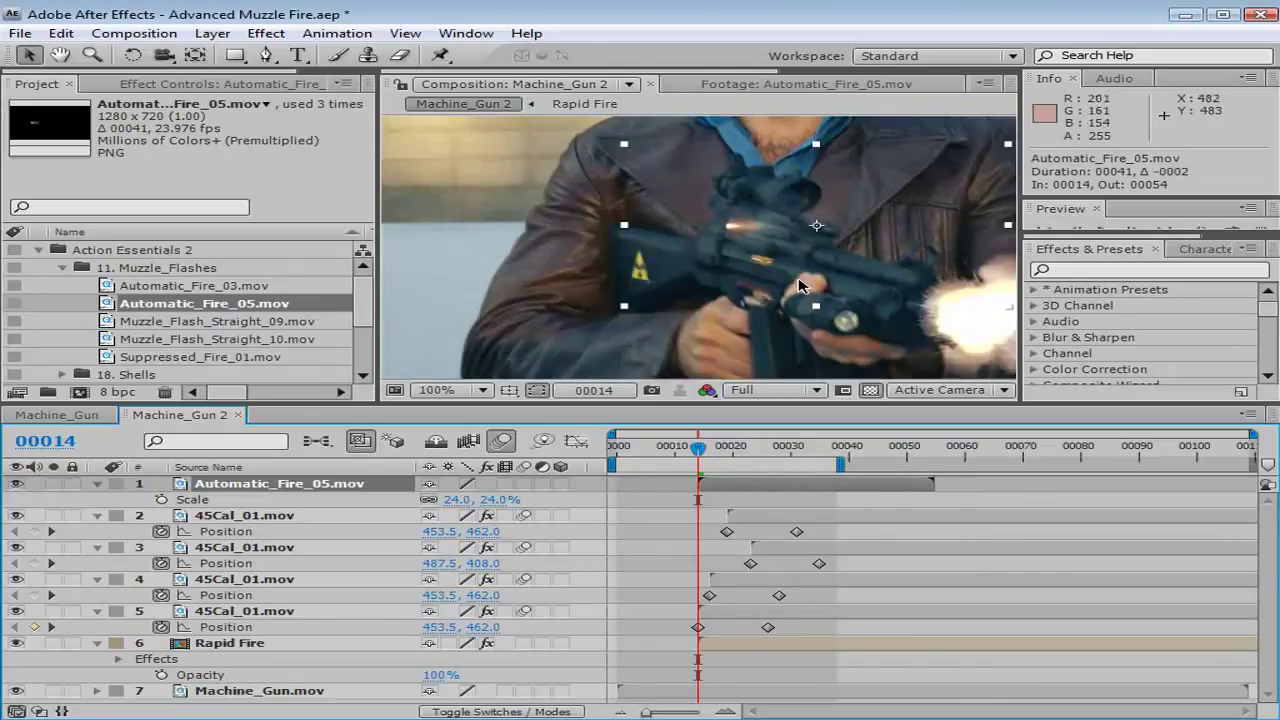
key(space)
click(699, 446)
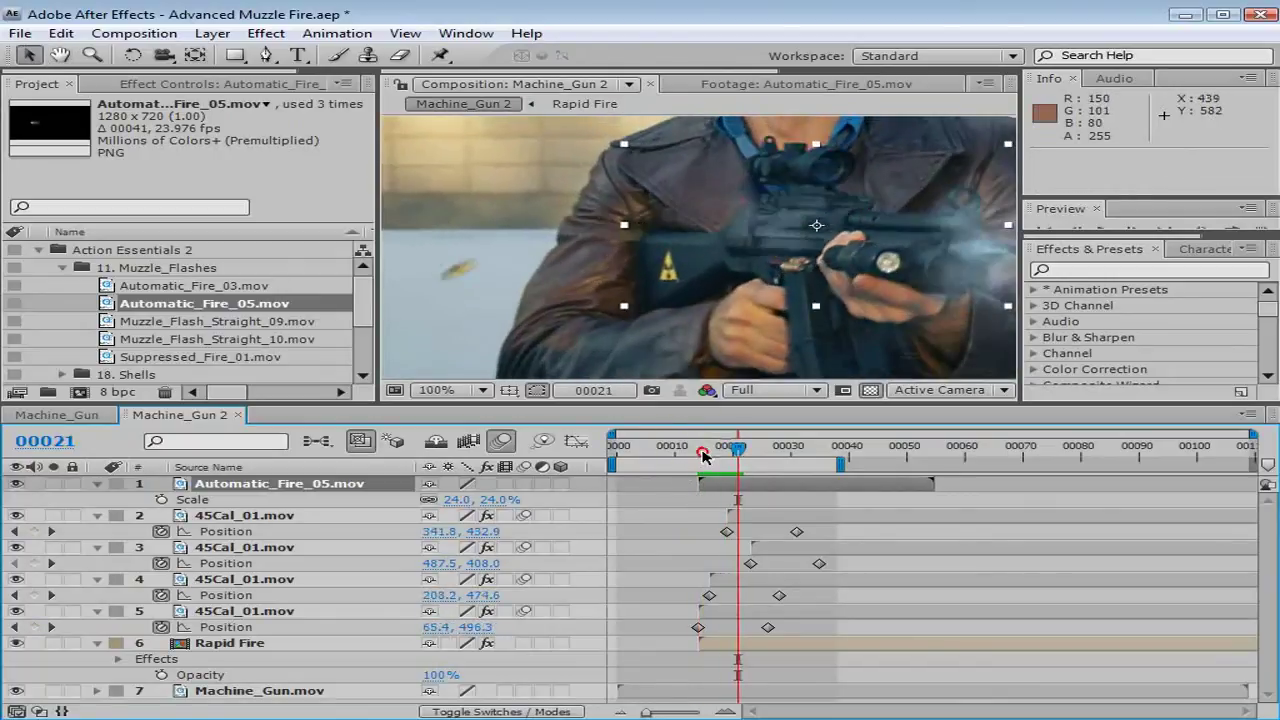
drag(704, 456, 698, 456)
Step: Rotate the Automatic_Fire_05.mov layer roughly half a turn and move it over the gun's receiver at position 403.0, 455.0
key(w)
drag(828, 188, 731, 243)
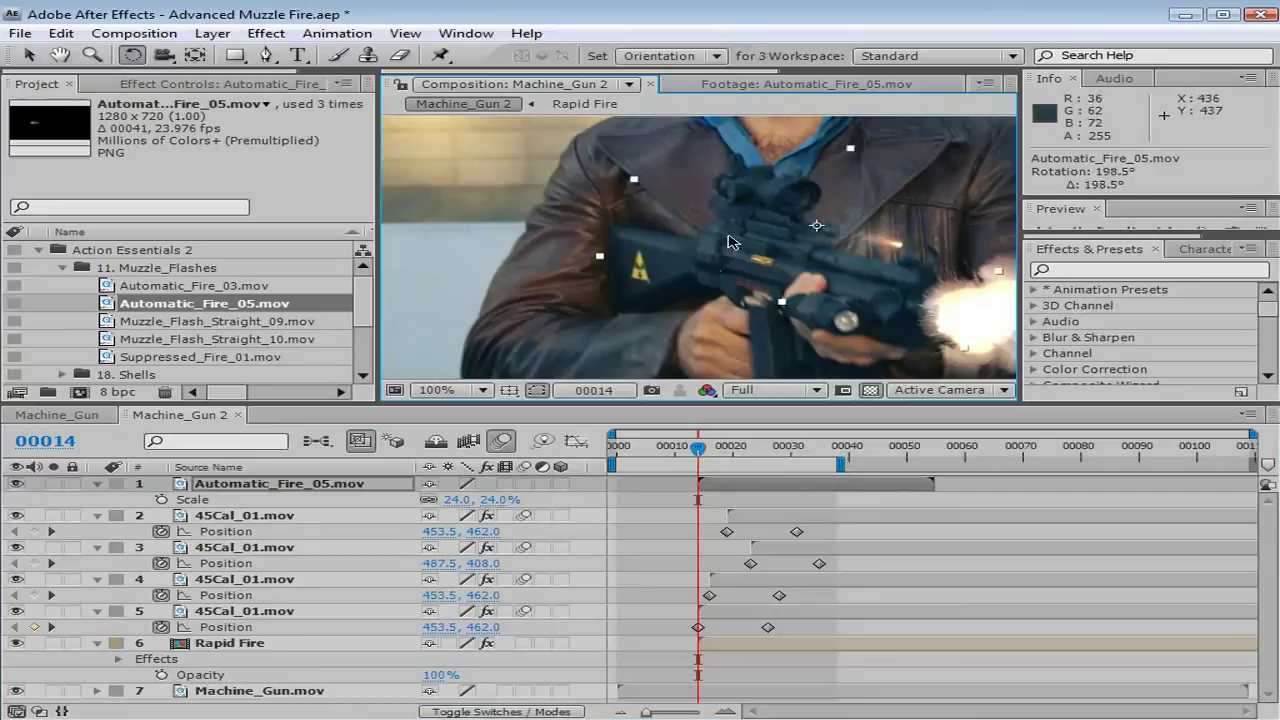
key(v)
drag(814, 253, 703, 282)
key(w)
key(v)
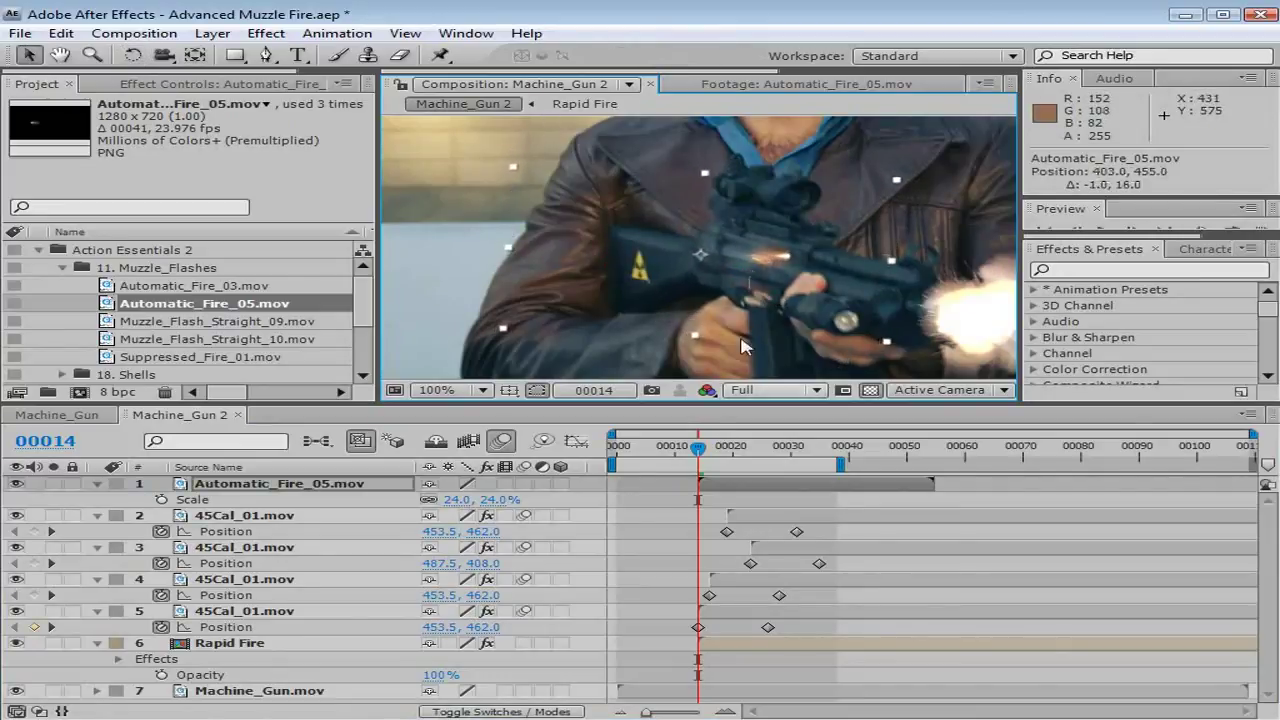
Step: Keyframe the Automatic_Fire_05.mov position at frame 14, and move the flash to 390.0, 444.0 at frame 17 to follow the receiver
mouse_move(700, 450)
mouse_down()
mouse_move(727, 452)
mouse_move(706, 457)
mouse_up()
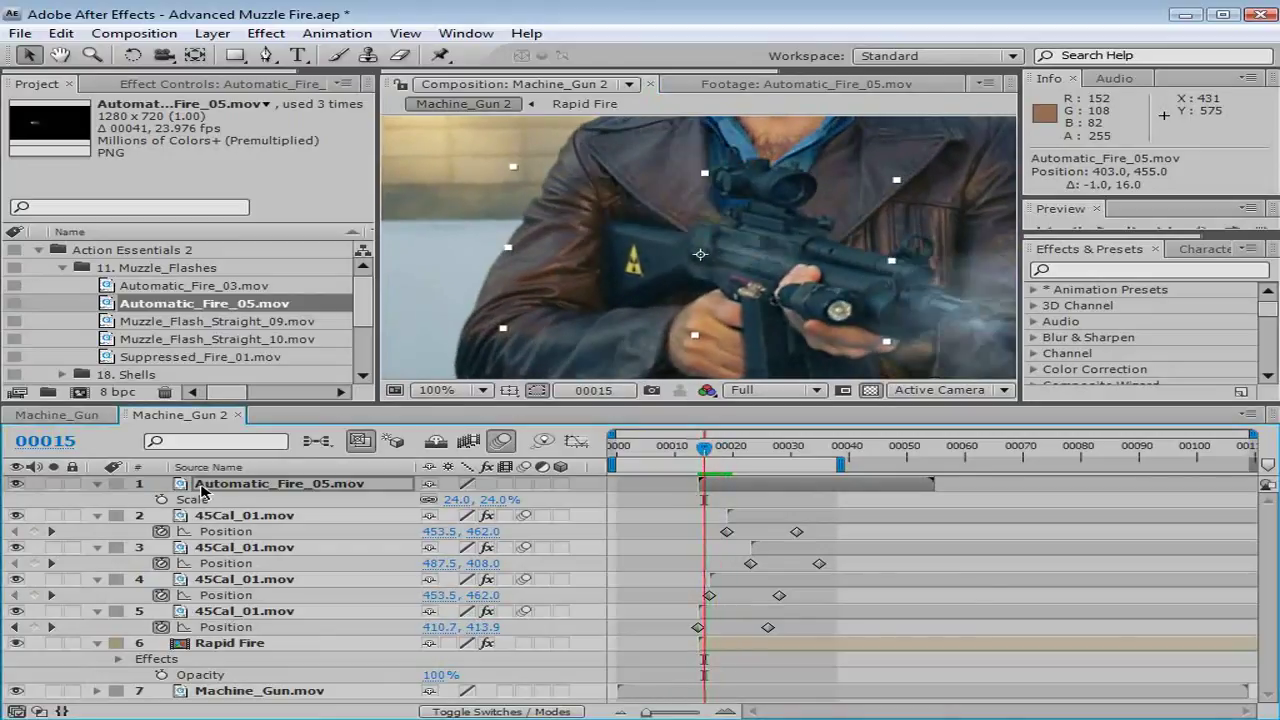
key(p)
drag(704, 500, 698, 500)
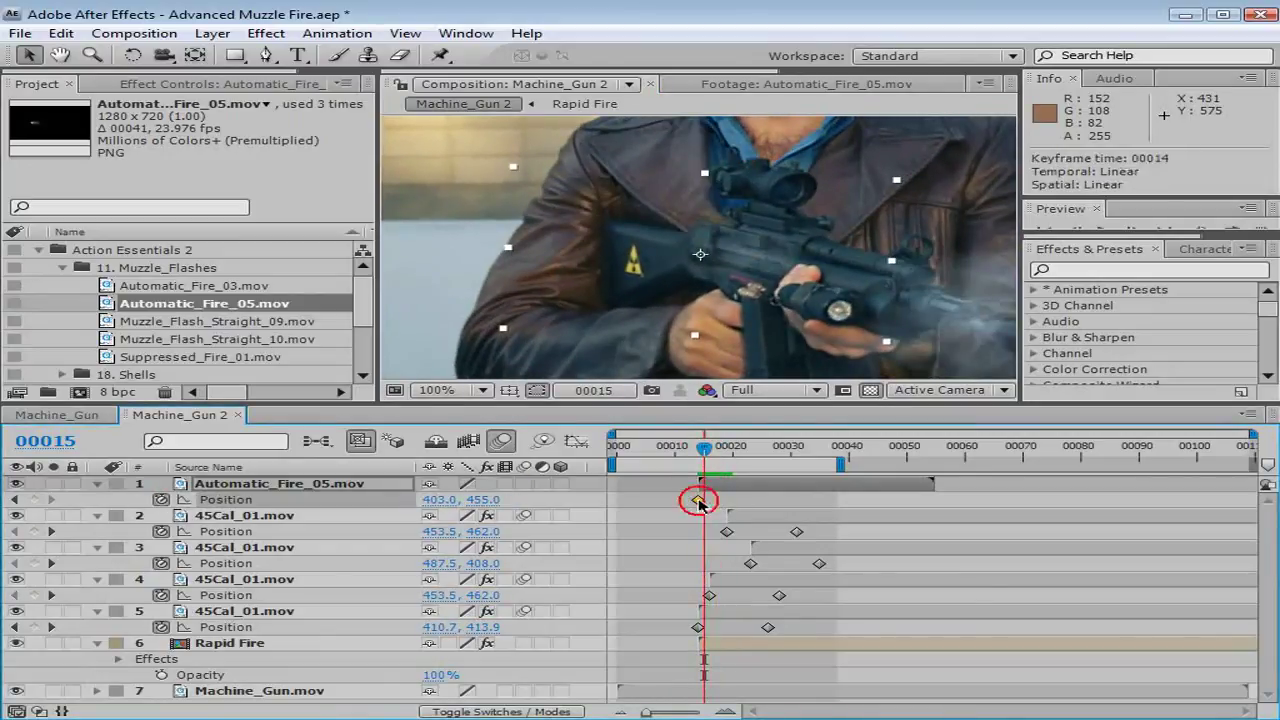
drag(704, 449, 716, 449)
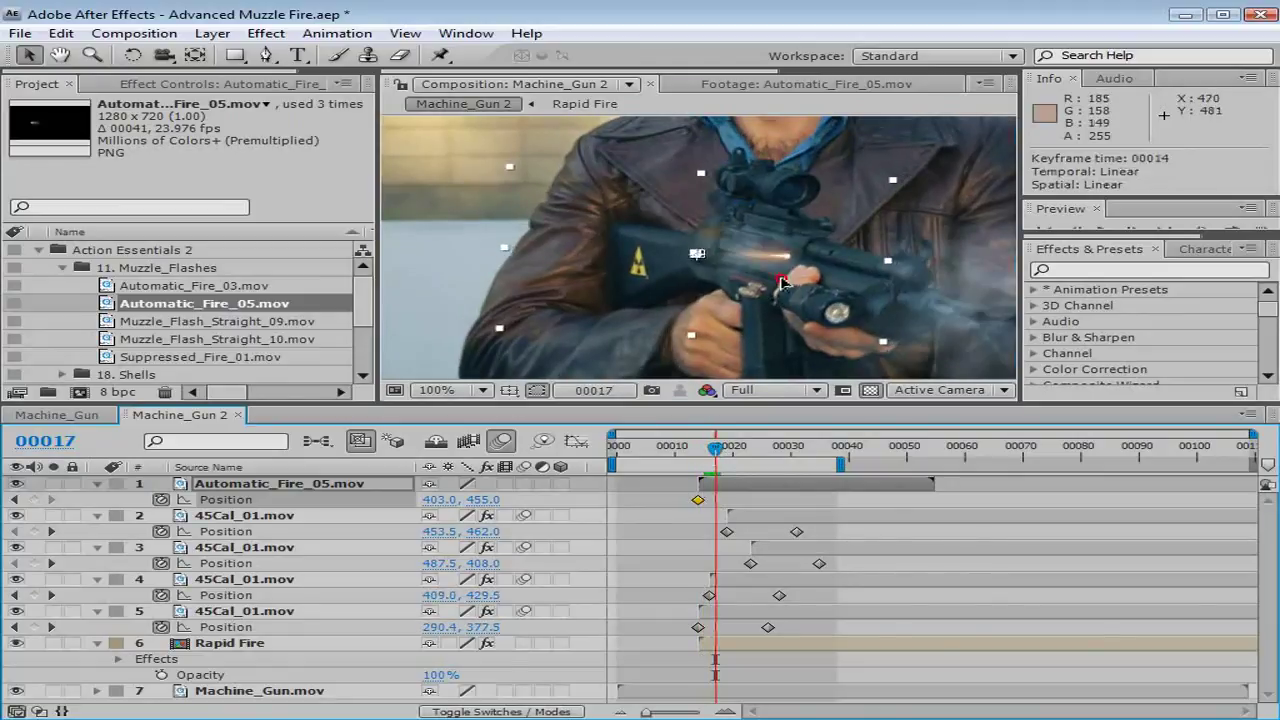
drag(782, 280, 768, 273)
Step: Keyframe the flash's position between frames 20 and 25 so it tracks the receiver, ending at 435.0, 389.0 on frame 25
key(Page_Down)
key(Page_Down)
key(Page_Down)
key(Page_Down)
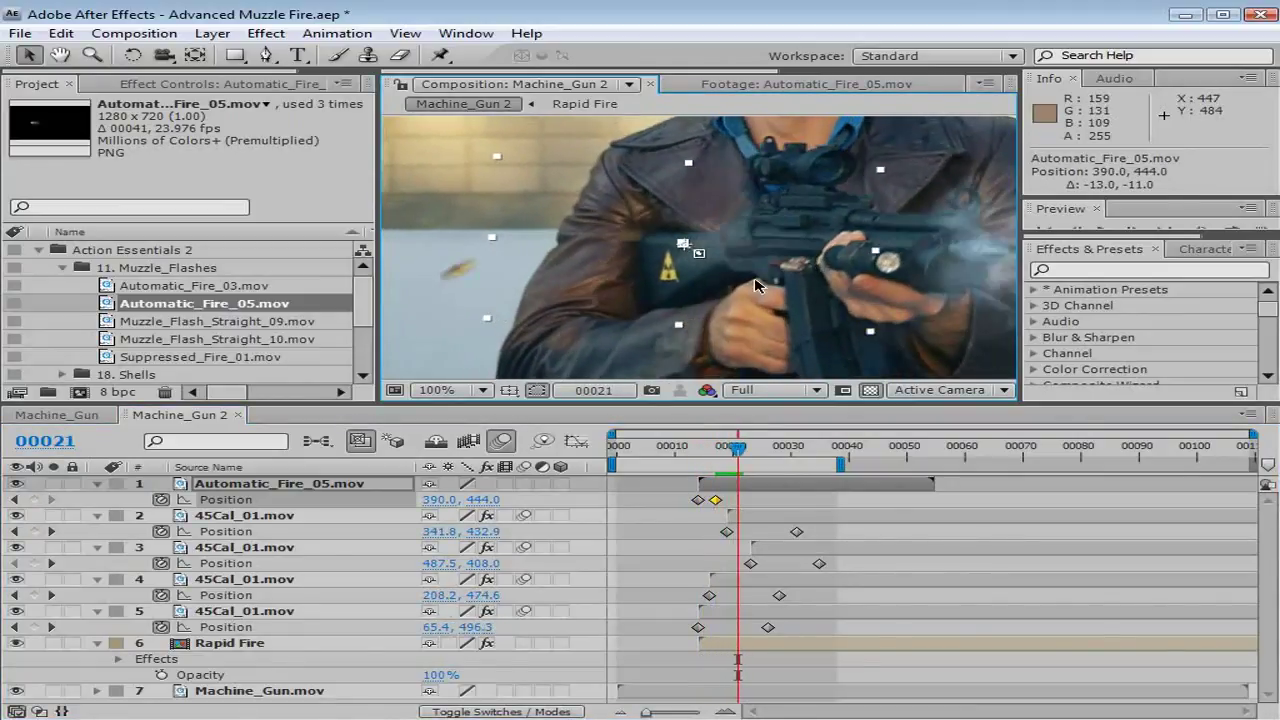
key(Page_Up)
drag(785, 269, 801, 231)
key(Page_Down)
key(Page_Down)
key(Page_Down)
key(Page_Up)
key(Page_Down)
key(Page_Down)
key(Page_Down)
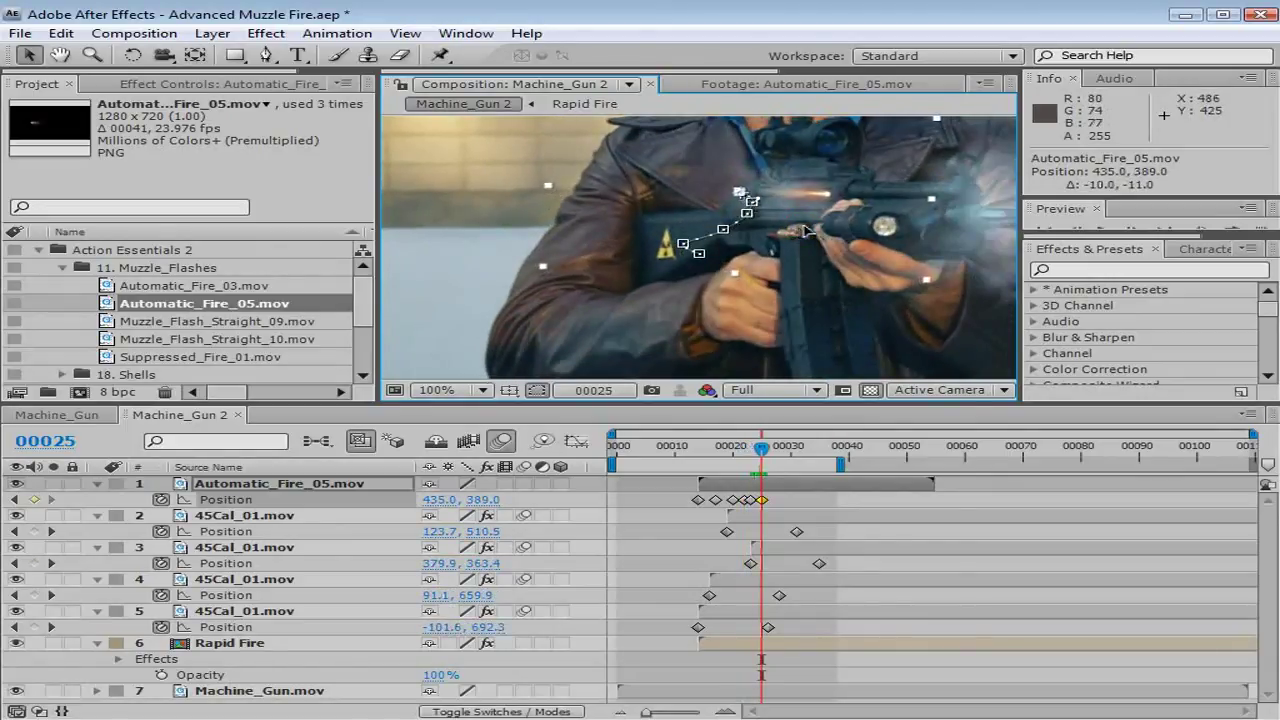
Step: Move the receiver flash to position 429.0, 381.0 at frame 28 in the Machine_Gun 2 composition
key(Page_Down)
key(Page_Down)
key(Page_Down)
double_click(797, 222)
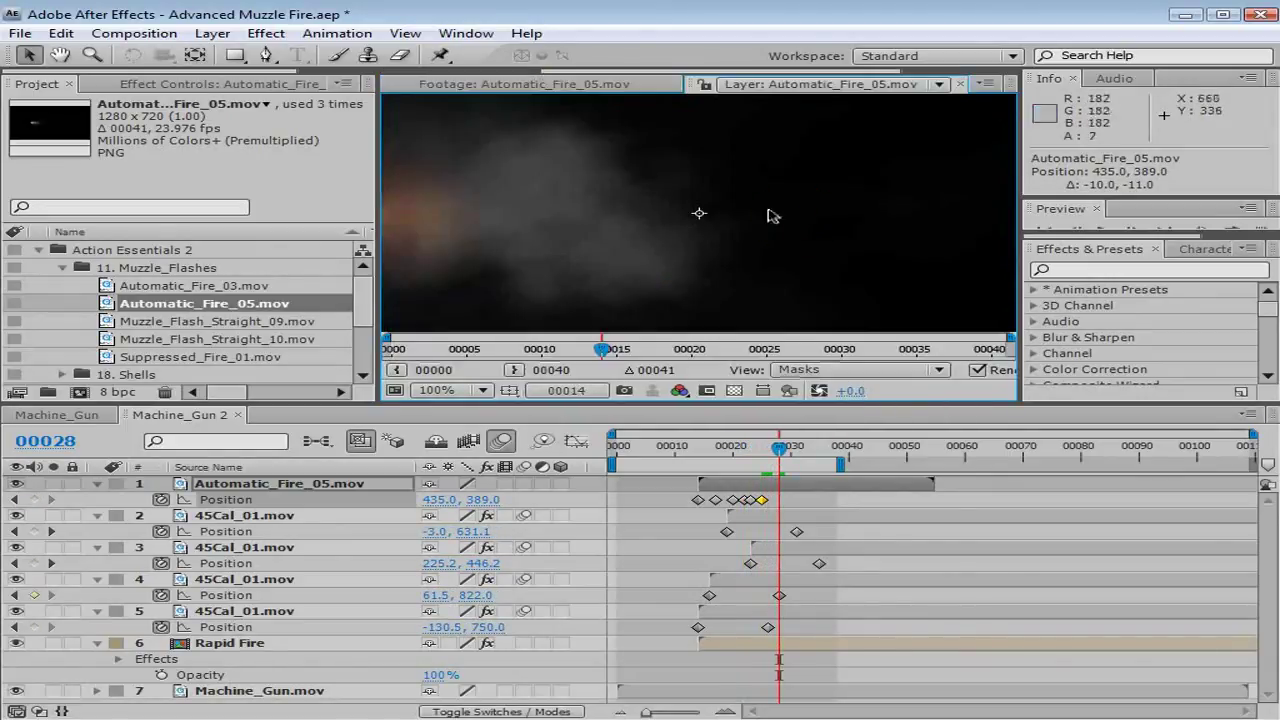
click(466, 84)
scroll(532, 76, up, 1)
click(423, 84)
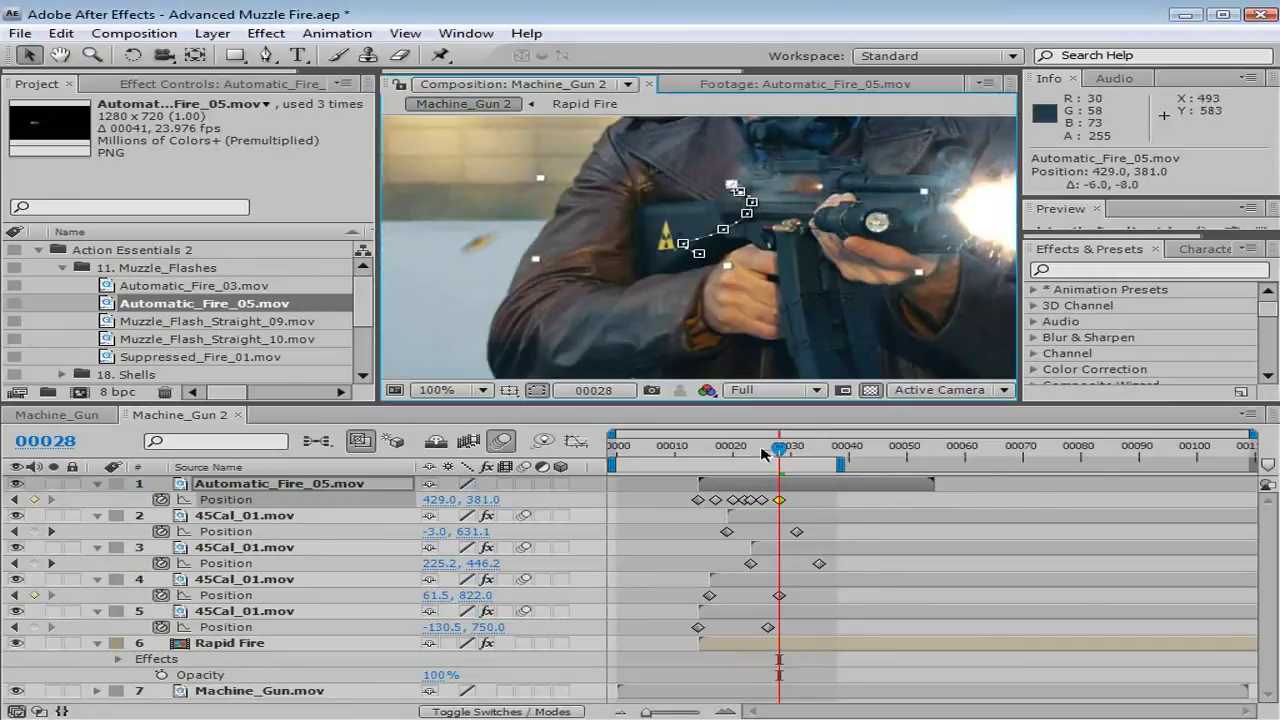
Step: Deselect the layers and preview the tracked receiver flash with the whole shooter in view
drag(763, 452, 727, 458)
click(928, 509)
key(comma)
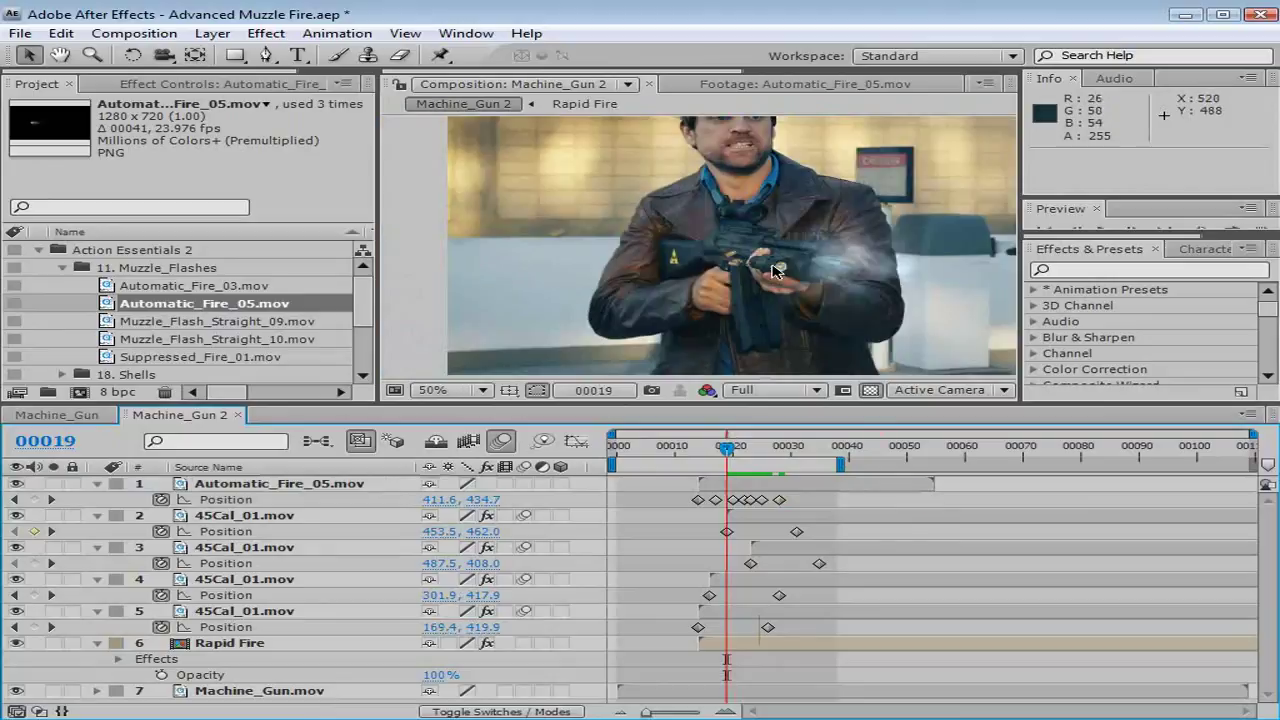
drag(831, 291, 791, 291)
key(KP_0)
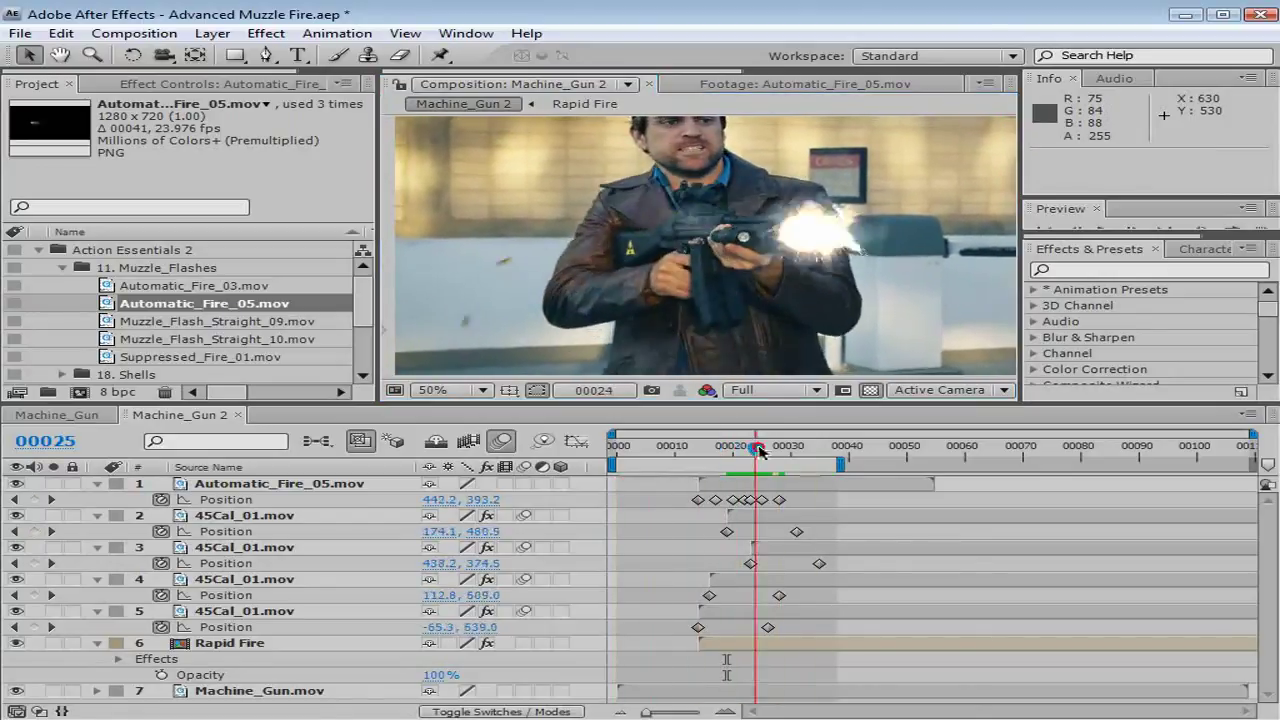
Step: Save the project and enlarge the composition viewer above the timeline
key(ctrl+s)
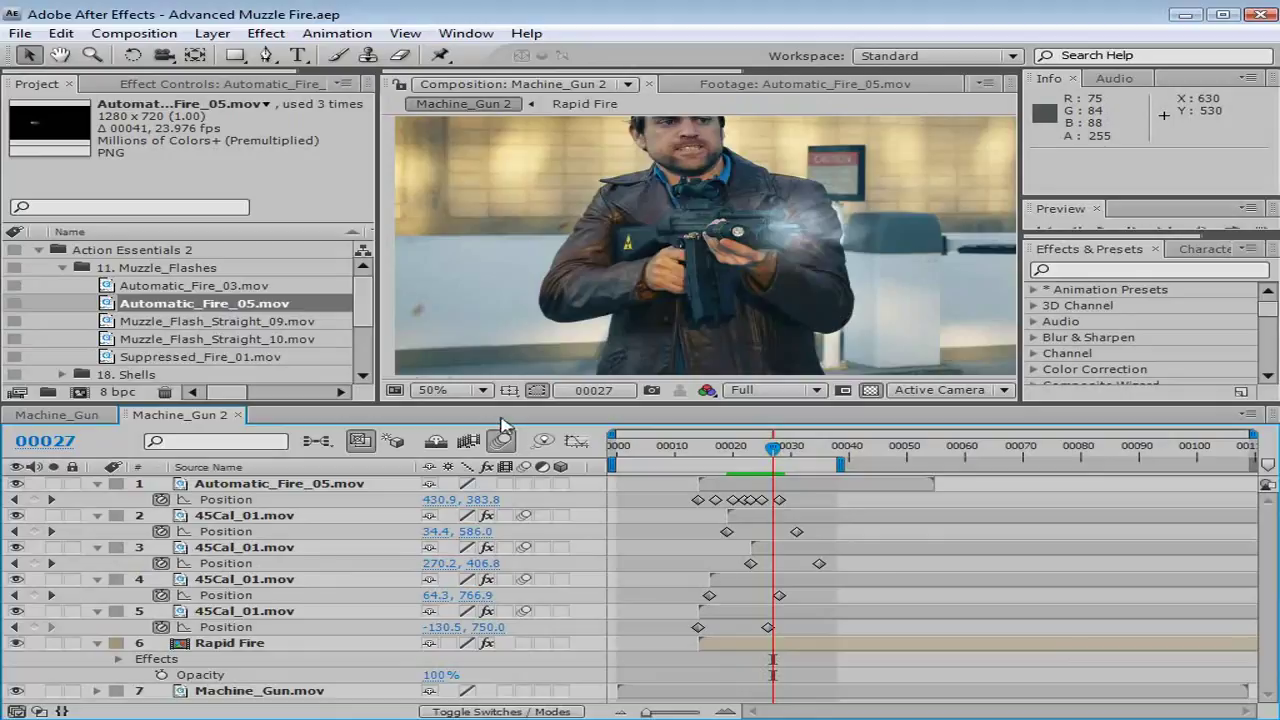
drag(495, 402, 495, 437)
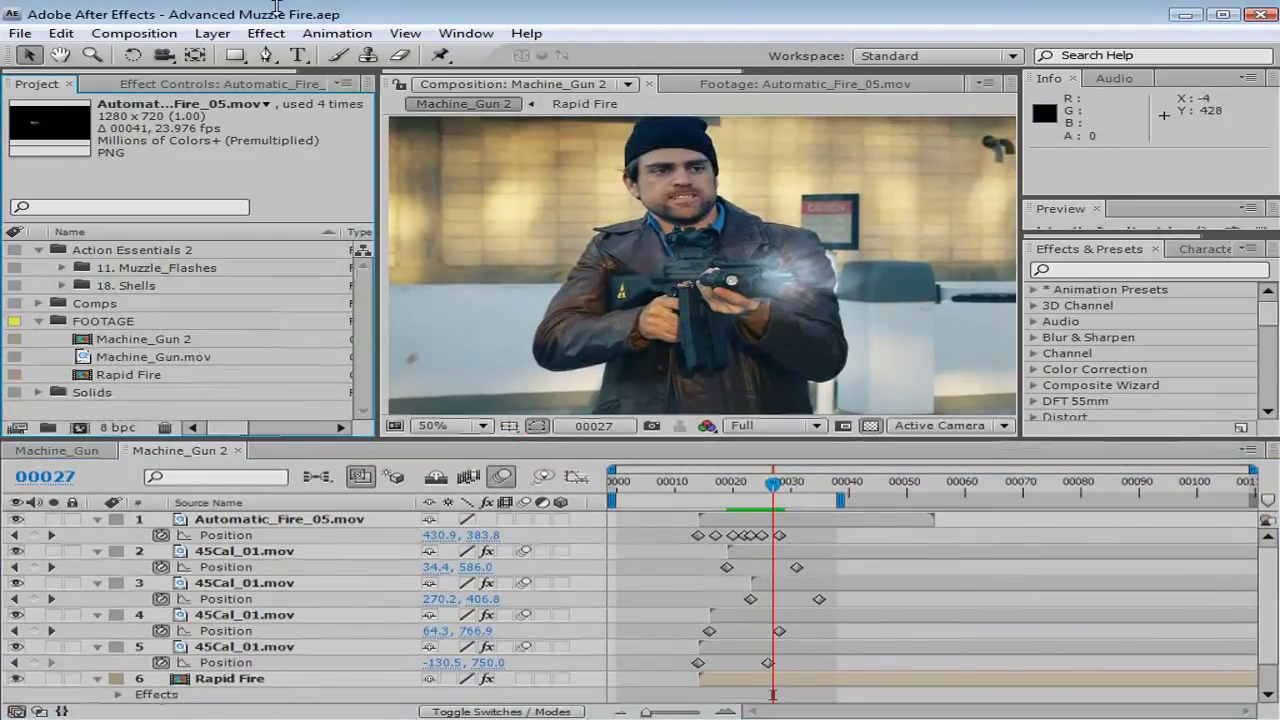